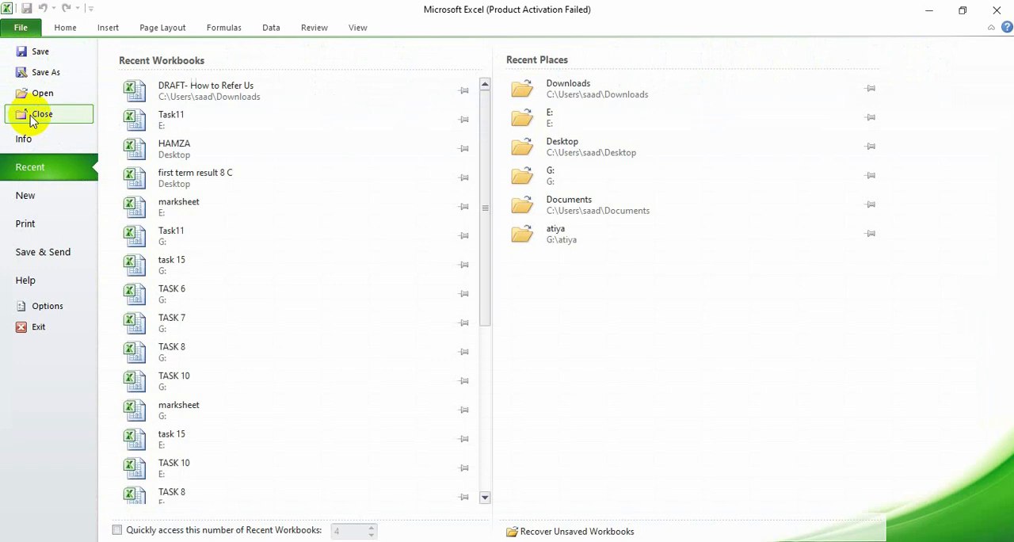
- Create a new blank workbook, dismissing the Office activation wizard
left_click(35, 198)
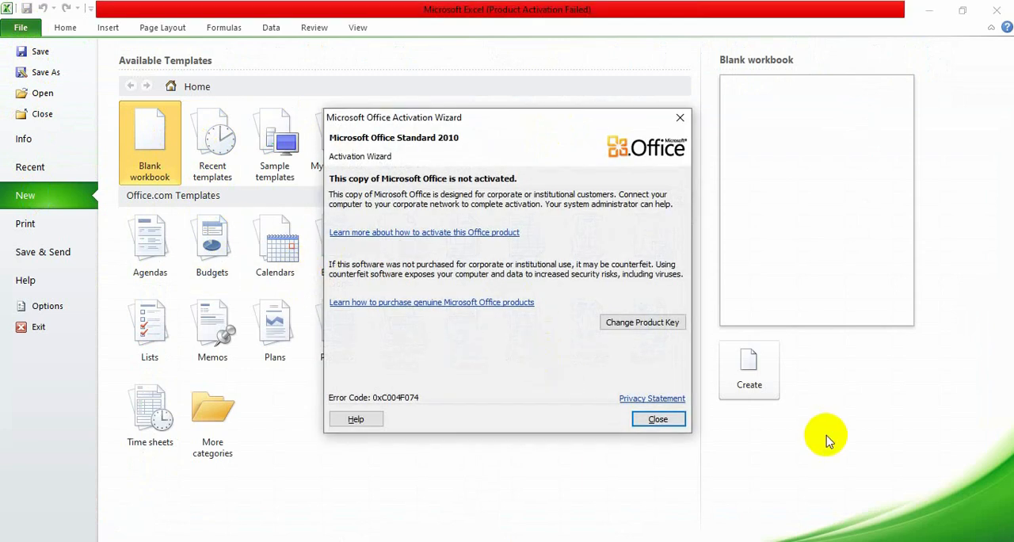
left_click(656, 420)
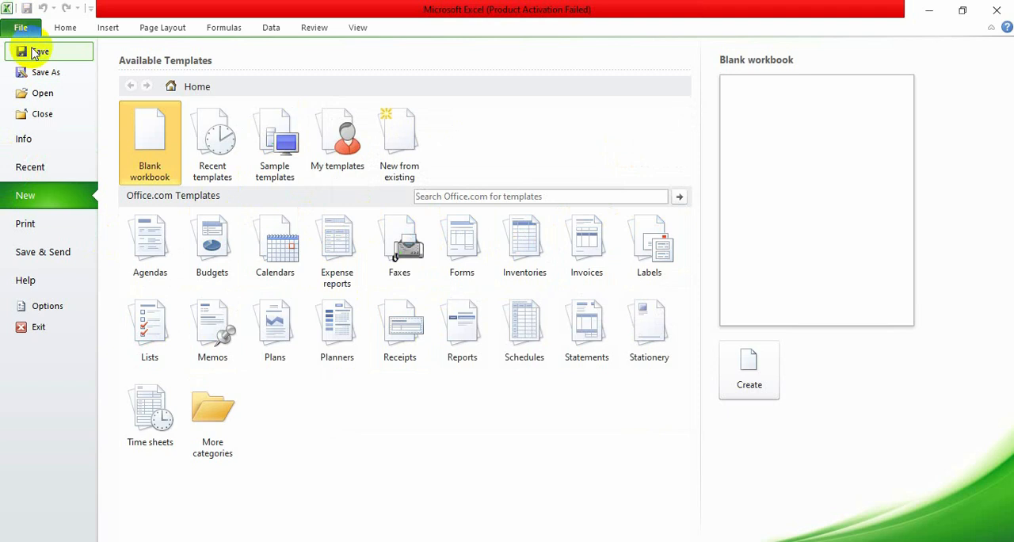
left_click(79, 29)
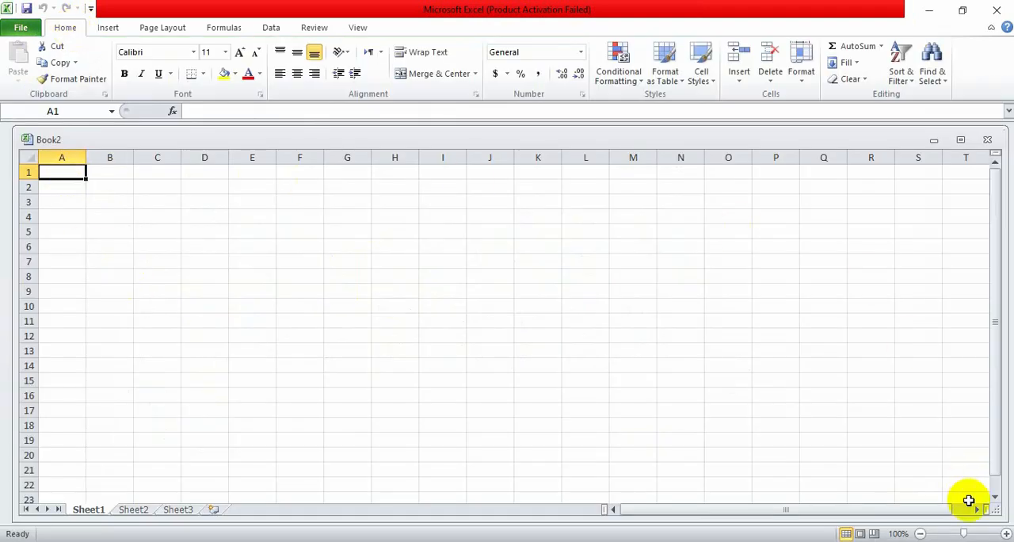
- Examine the dialog for inserting a picture from file and the gallery of drawing shapes
left_click(108, 29)
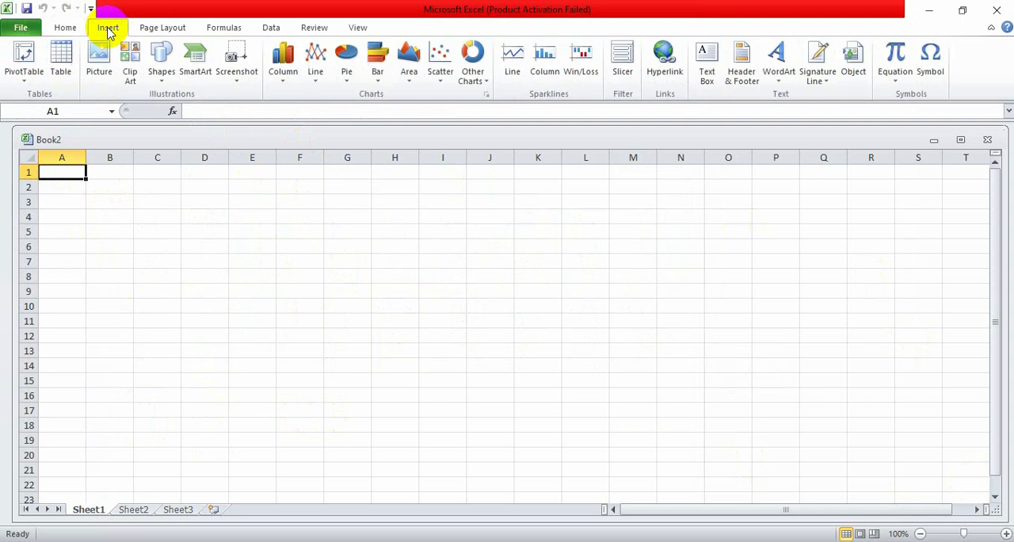
left_click(106, 73)
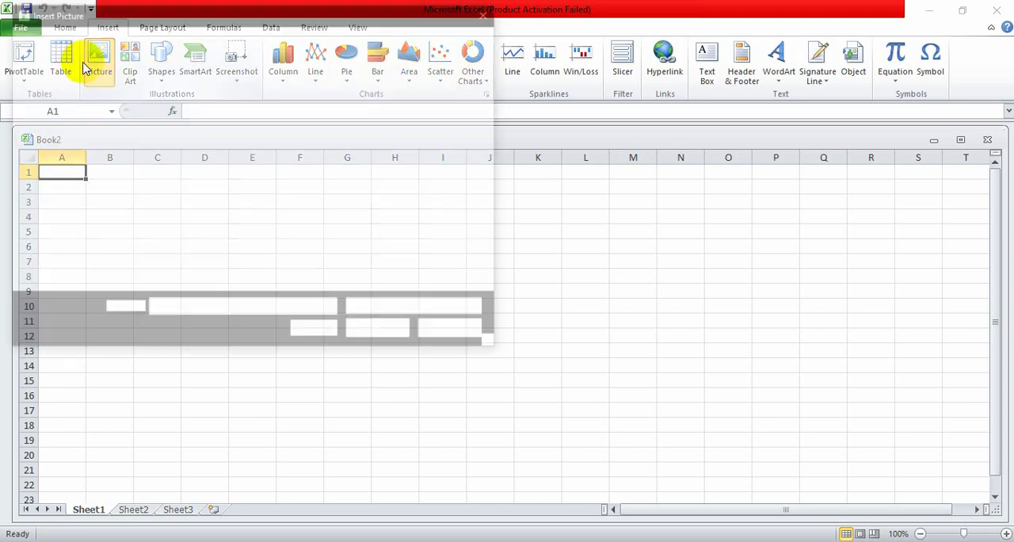
left_click(492, 12)
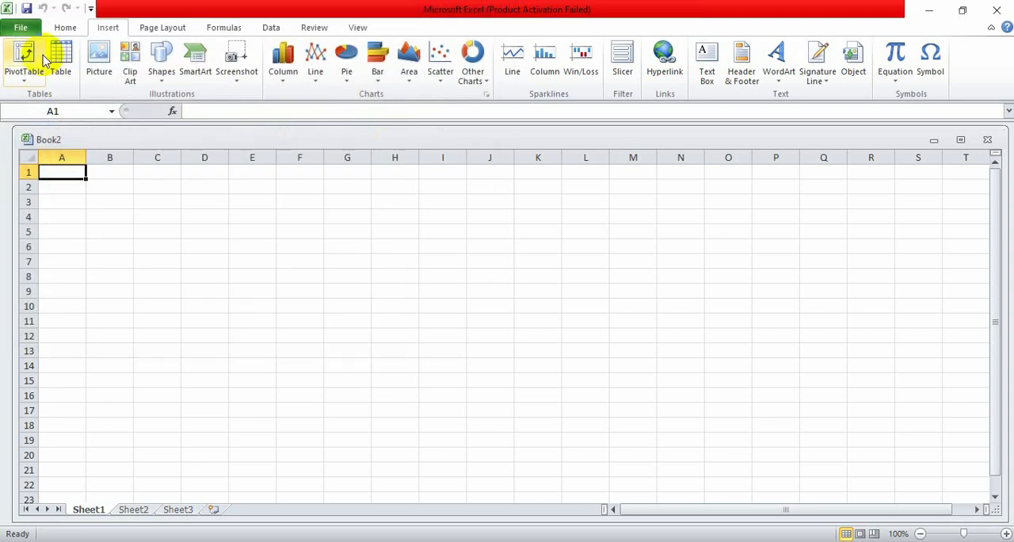
left_click(162, 72)
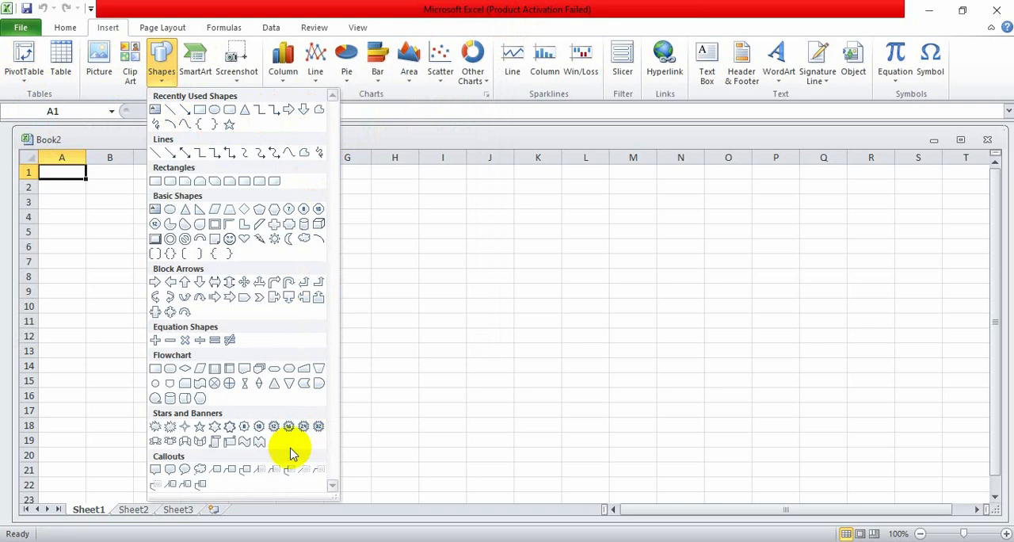
- Browse the available SmartArt graphic layouts and close the chooser without inserting one
left_click(197, 63)
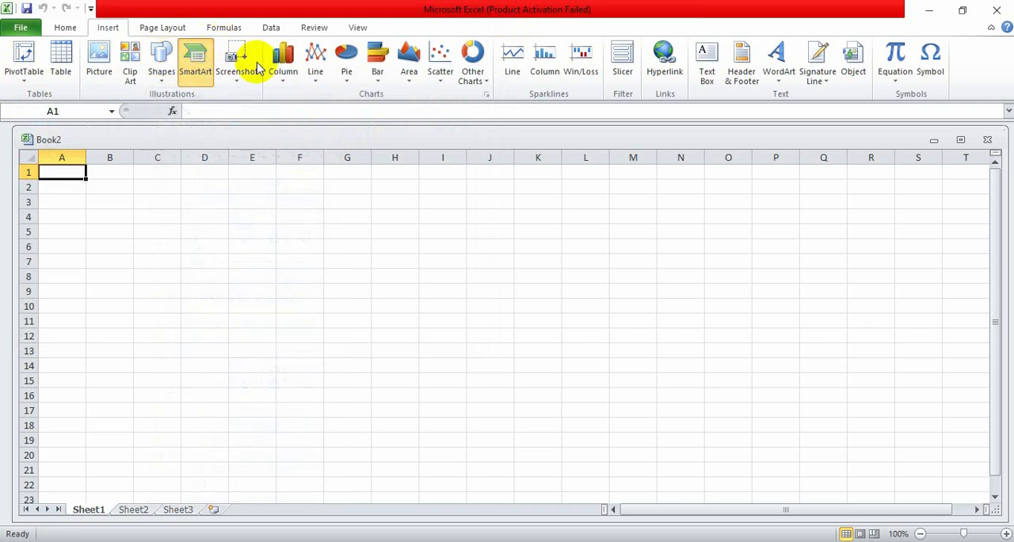
left_click(195, 65)
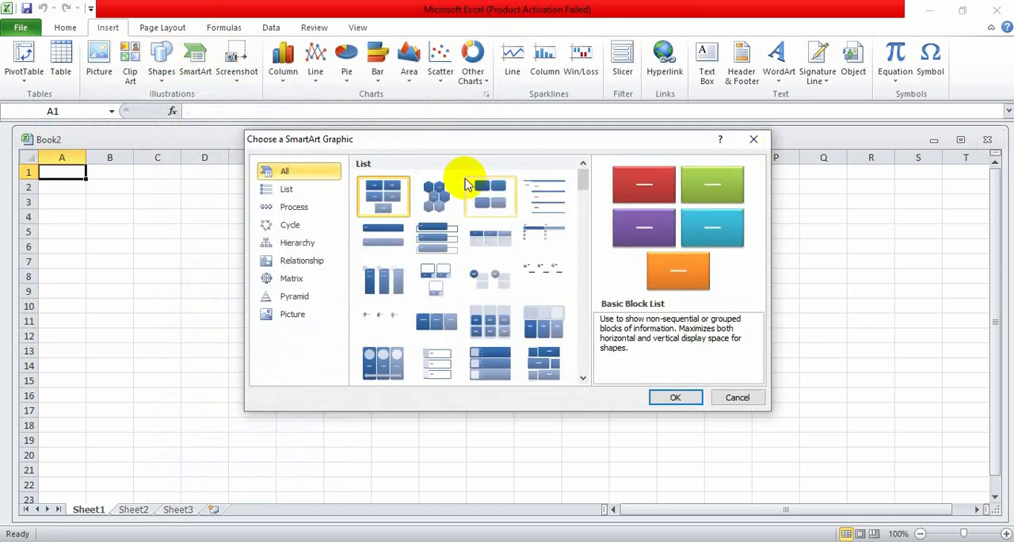
scroll(464, 190, "down", 5)
scroll(464, 192, "down", 5)
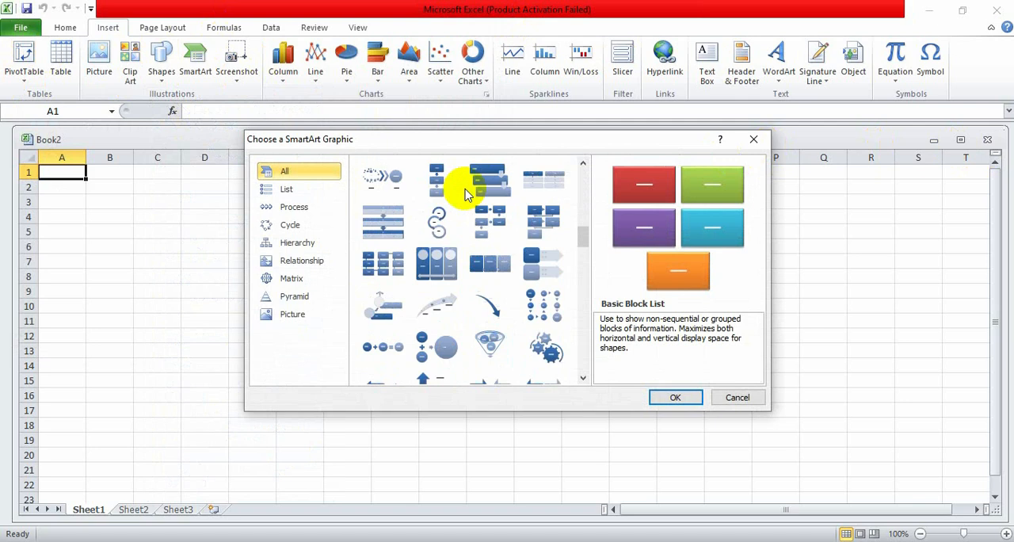
left_click(753, 139)
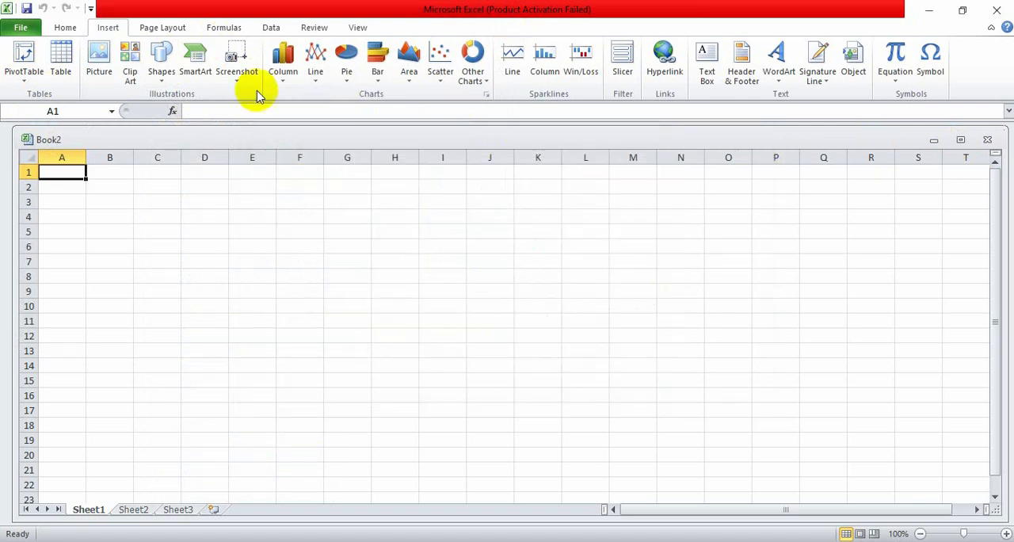
- Examine the screenshot options and the available column and line chart types
left_click(235, 83)
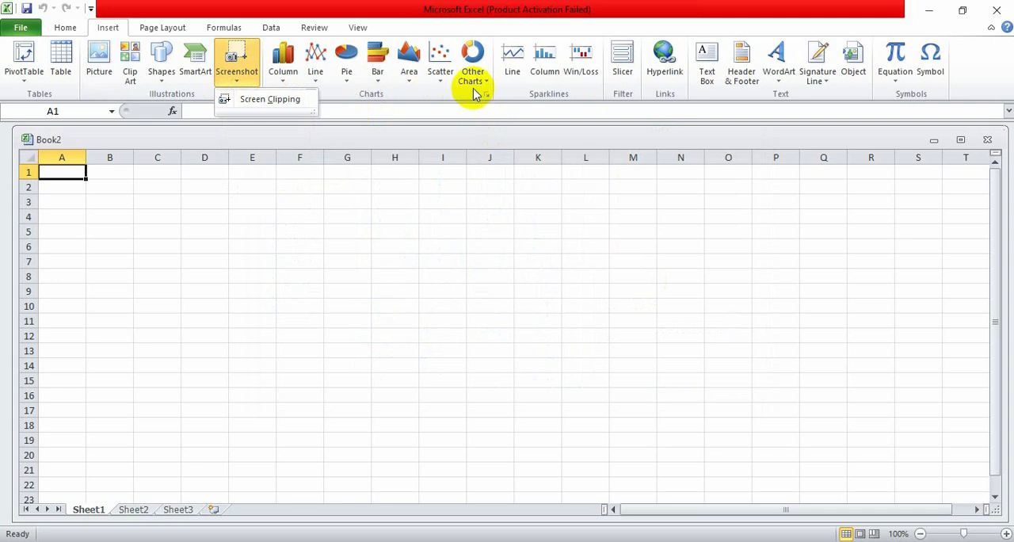
left_click(234, 65)
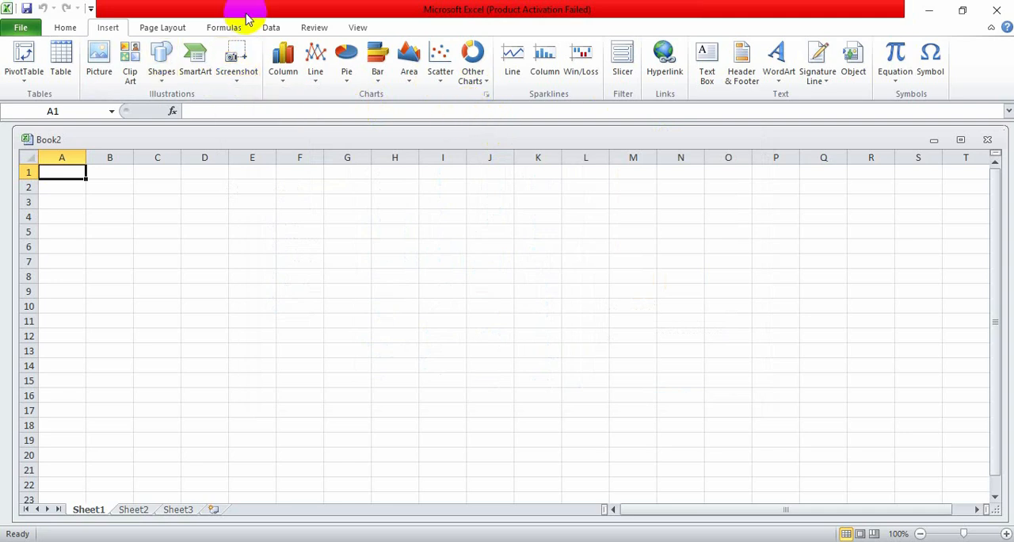
left_click(283, 87)
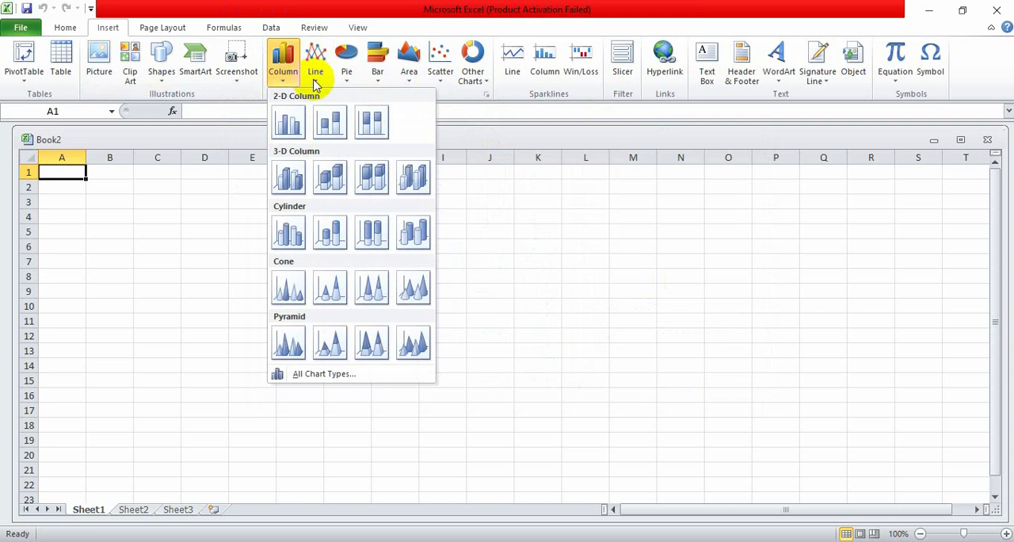
left_click(315, 82)
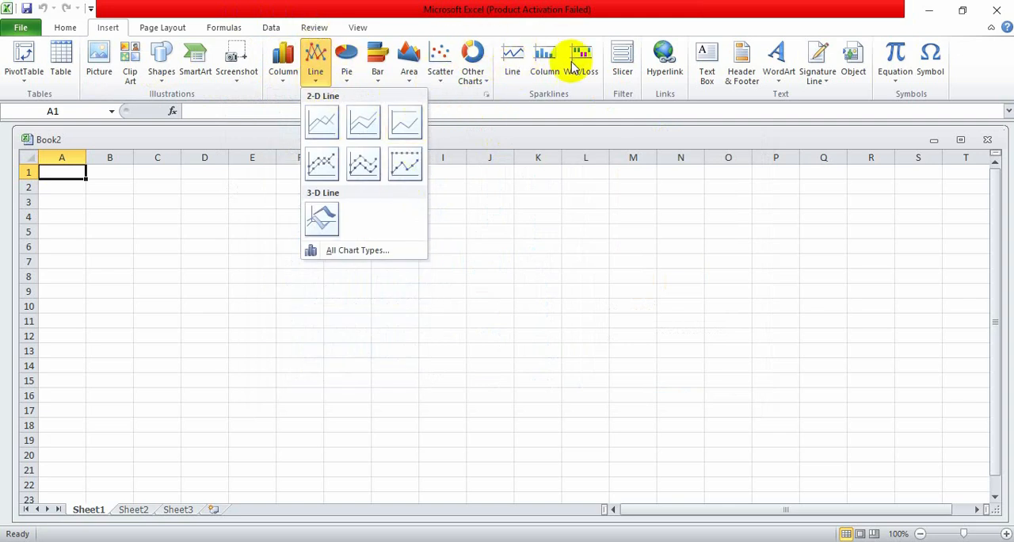
- Examine the WordArt styles and the Symbol dialog, leaving the sheet without inserting anything
left_click(772, 64)
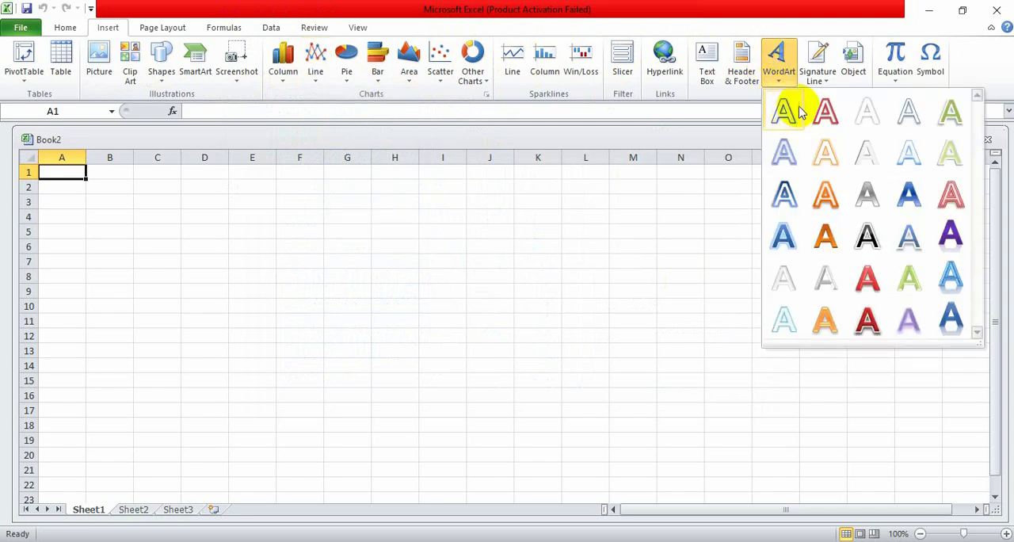
left_click(943, 71)
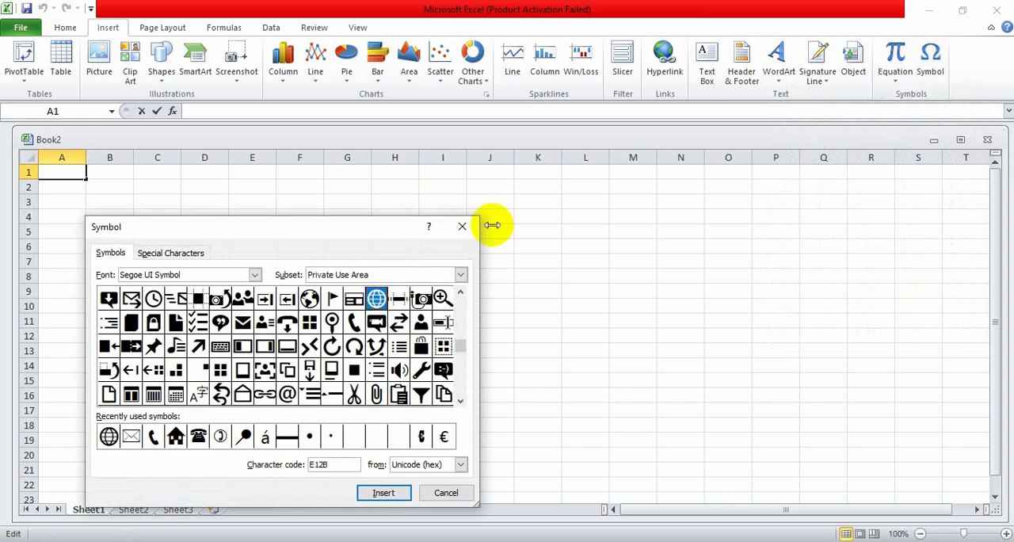
left_click(462, 227)
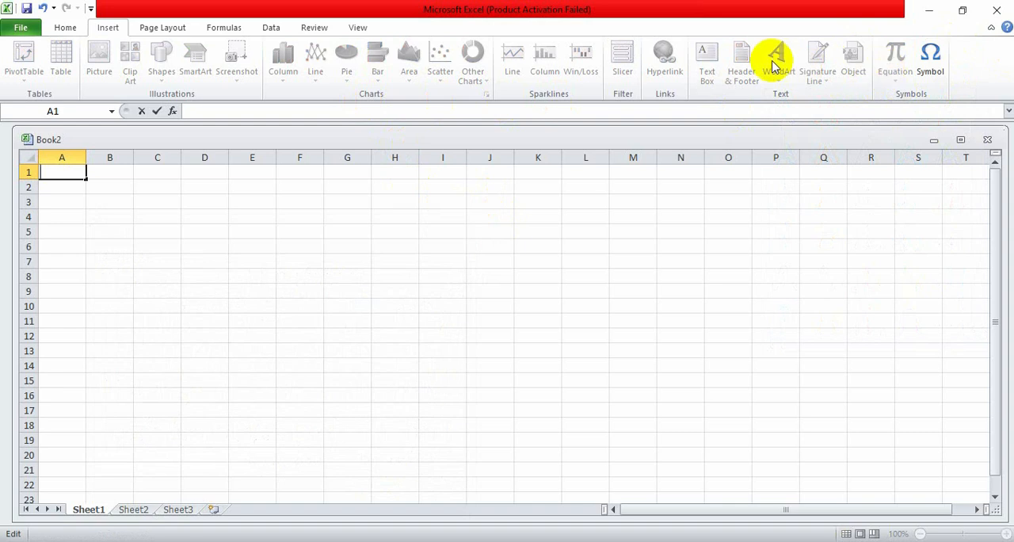
left_click(366, 215)
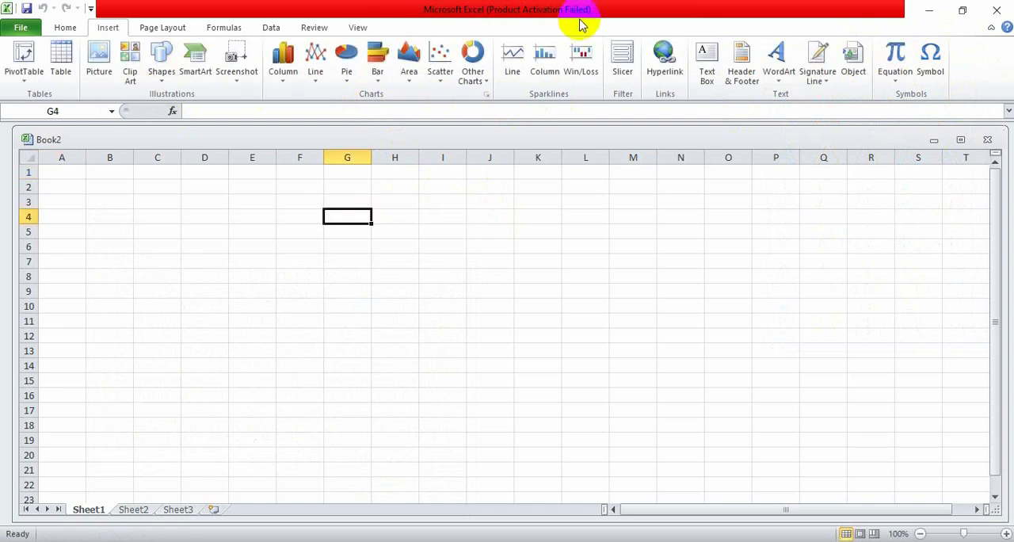
- Review the margin presets and the custom margin and header/footer settings in Page Setup, closing it without changes
left_click(166, 27)
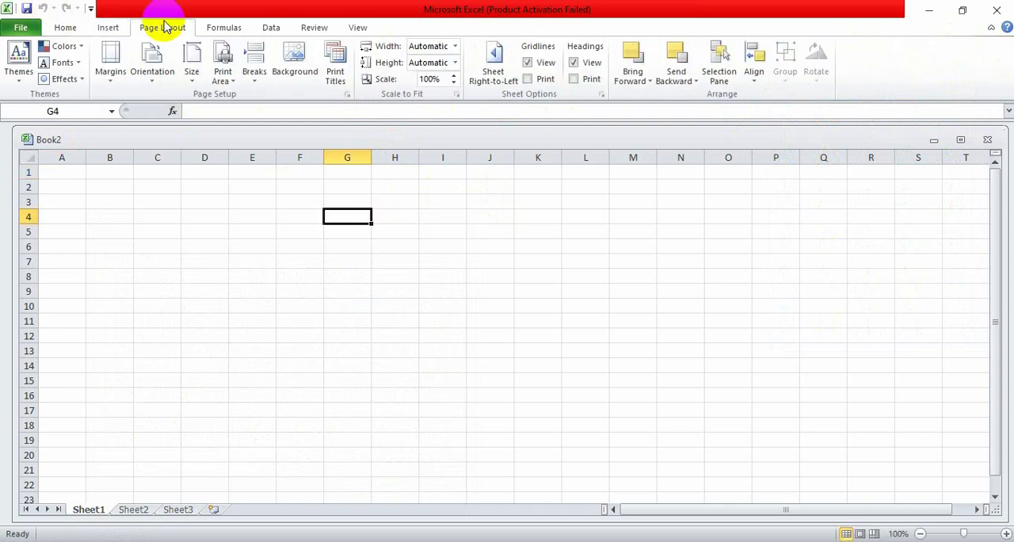
left_click(104, 57)
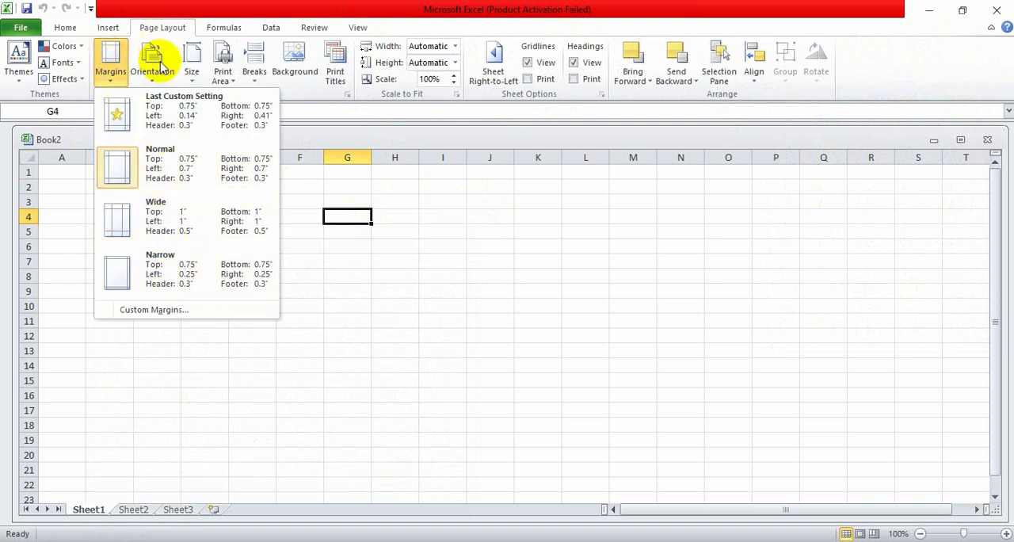
left_click(181, 310)
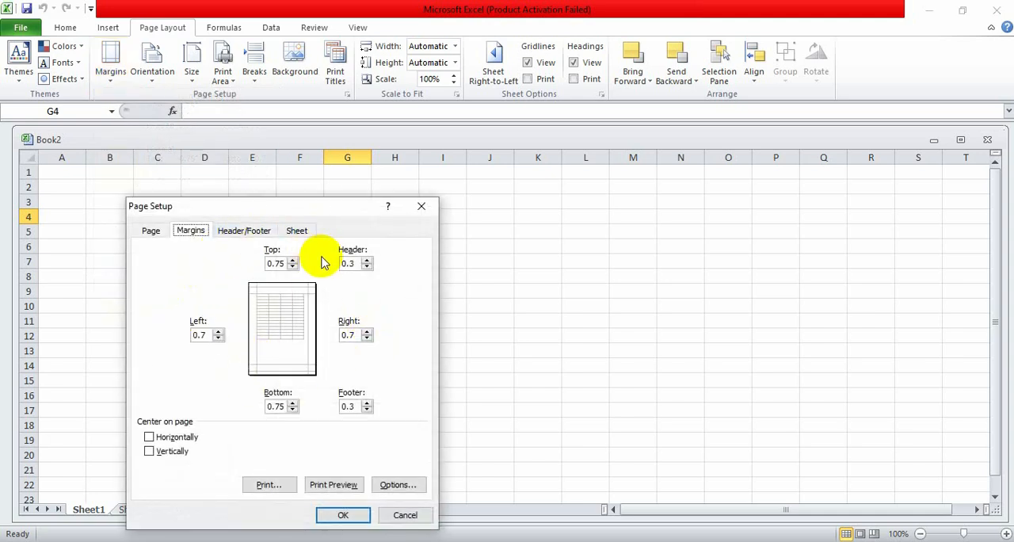
left_click(251, 232)
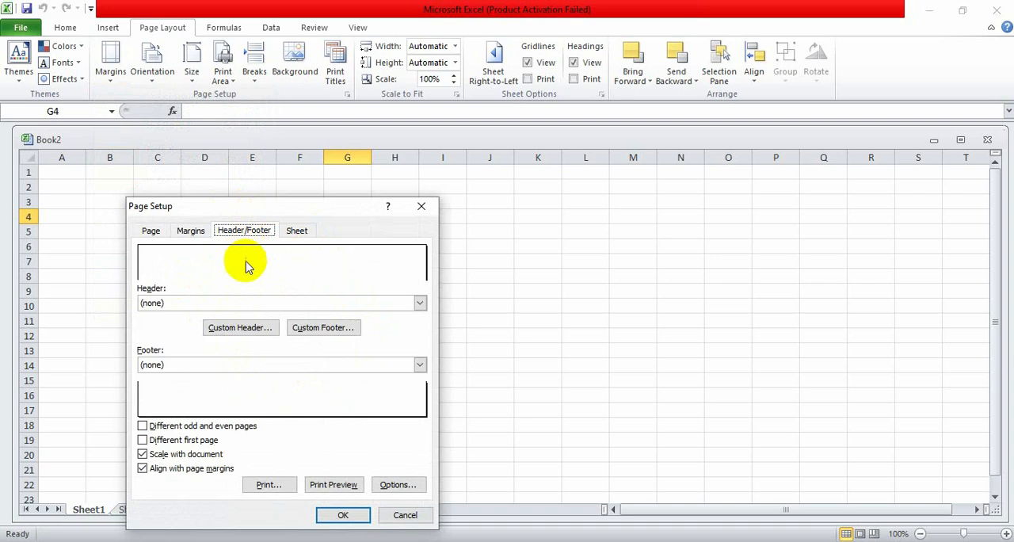
left_click(420, 206)
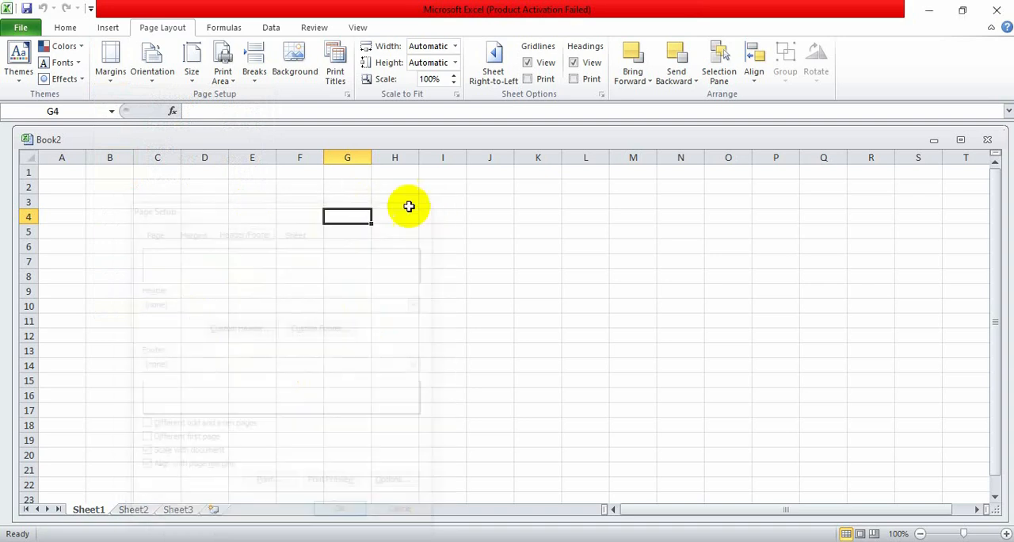
- Switch the page orientation to Landscape and back to Portrait
left_click(154, 67)
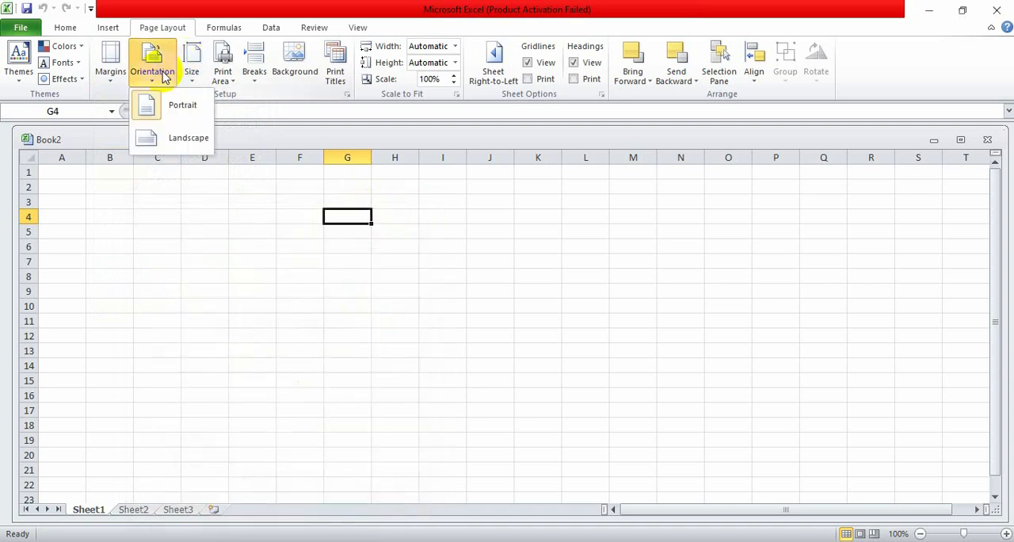
left_click(153, 155)
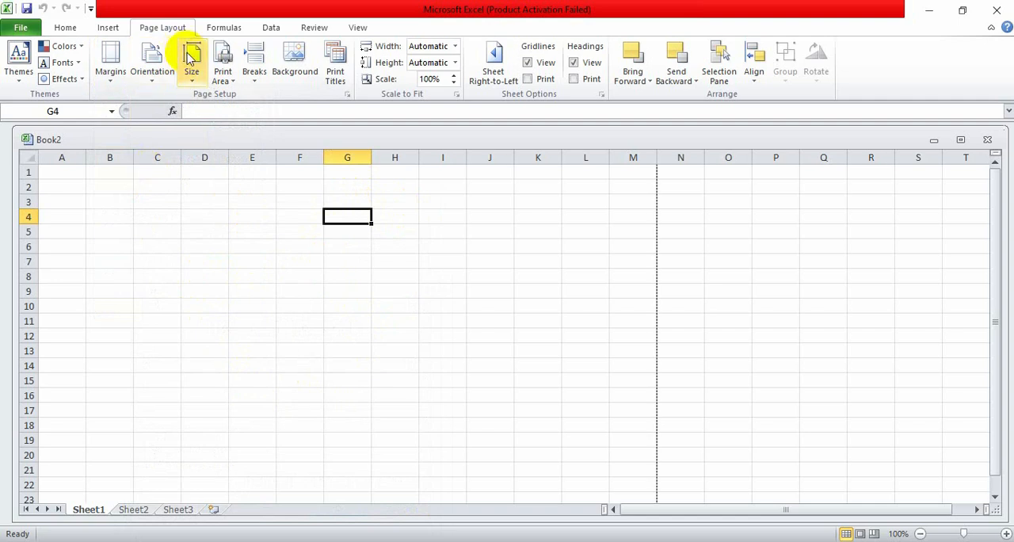
left_click(143, 86)
left_click(149, 109)
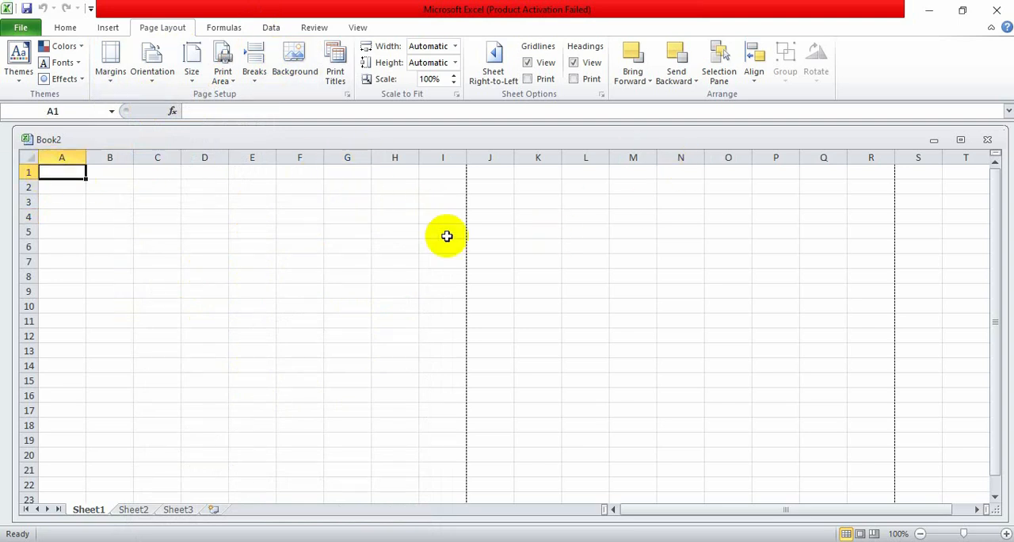
left_click(160, 80)
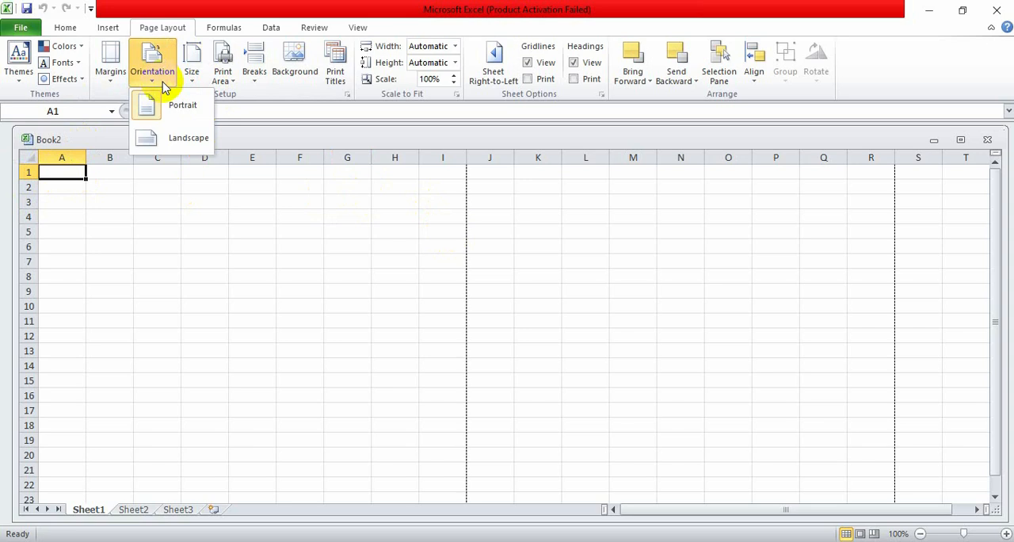
left_click(202, 102)
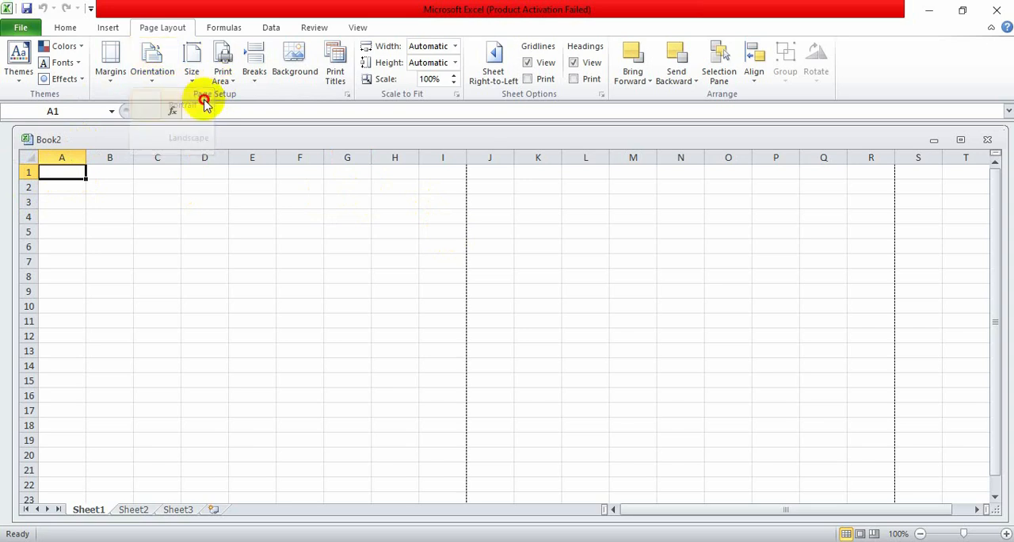
- Set the paper size to A4 and check the page break lines on the sheet
left_click(123, 53)
left_click(154, 71)
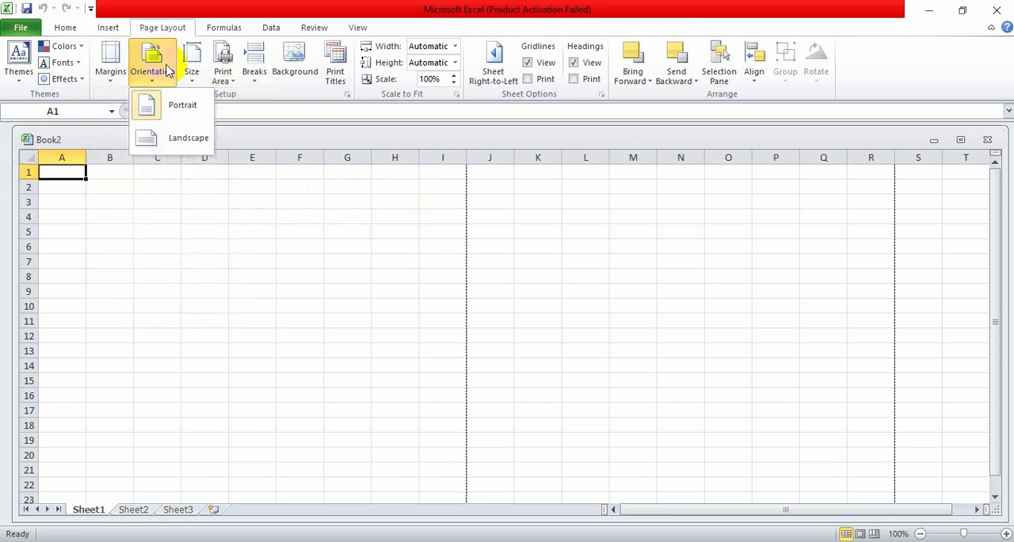
left_click(194, 71)
left_click(193, 68)
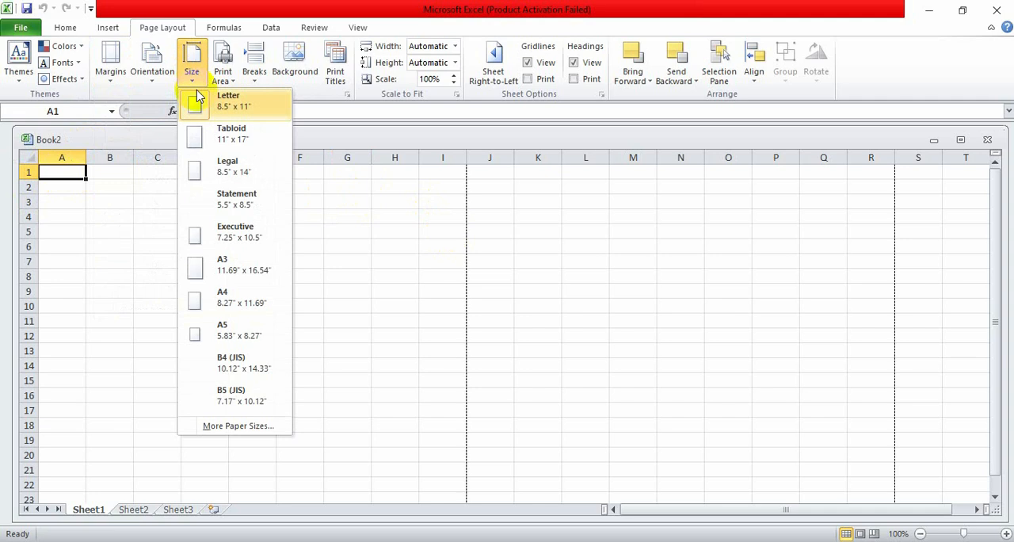
left_click(219, 292)
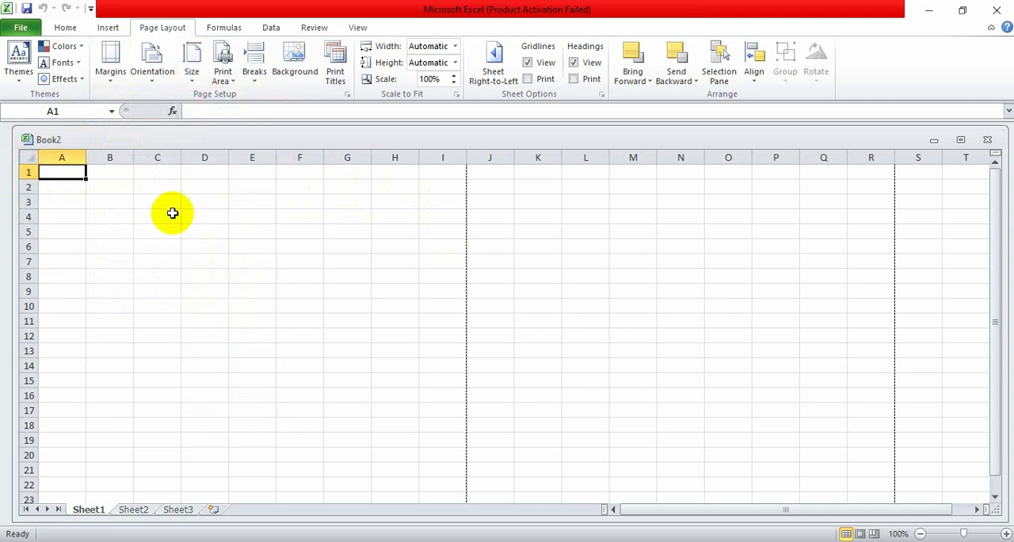
scroll(482, 391, "down", 3)
scroll(482, 391, "down", 6)
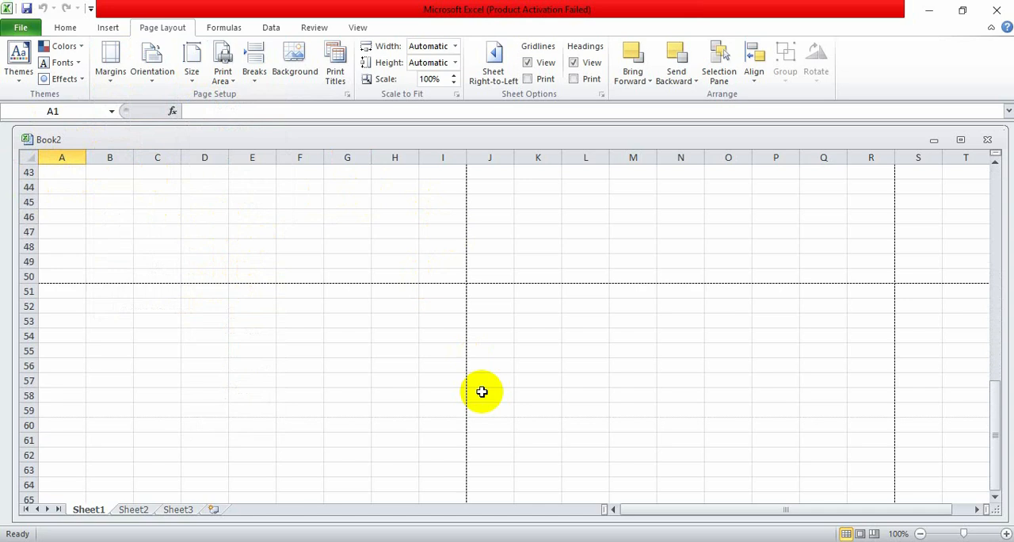
scroll(482, 392, "up", 14)
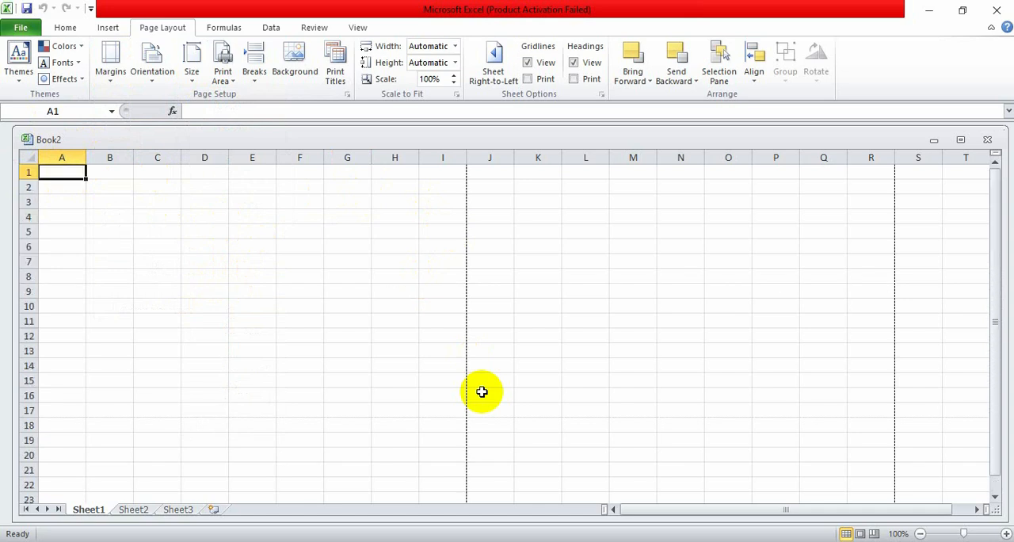
- Review the print area and page break options and the sheet background picker, closing it without choosing a picture
left_click(222, 71)
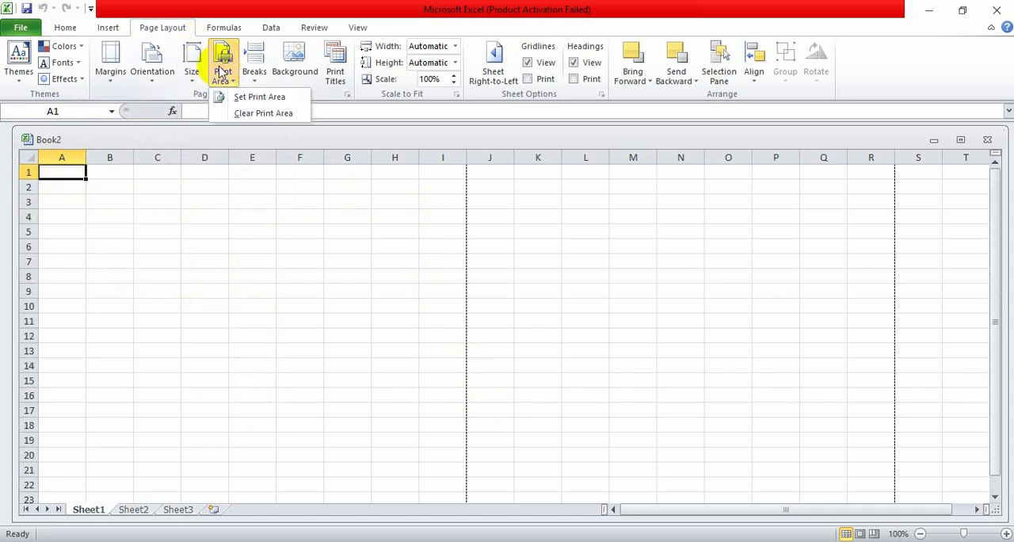
left_click(264, 63)
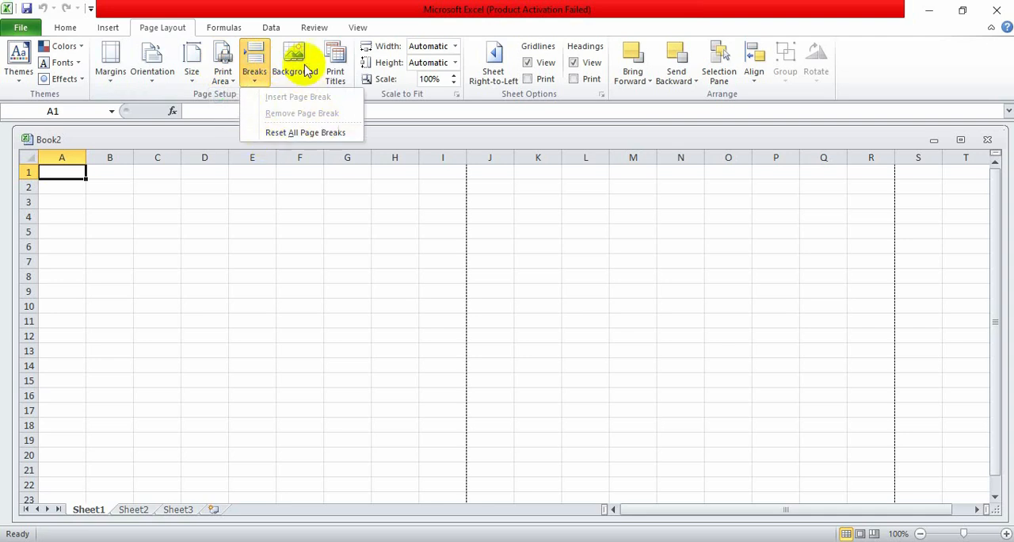
left_click(294, 68)
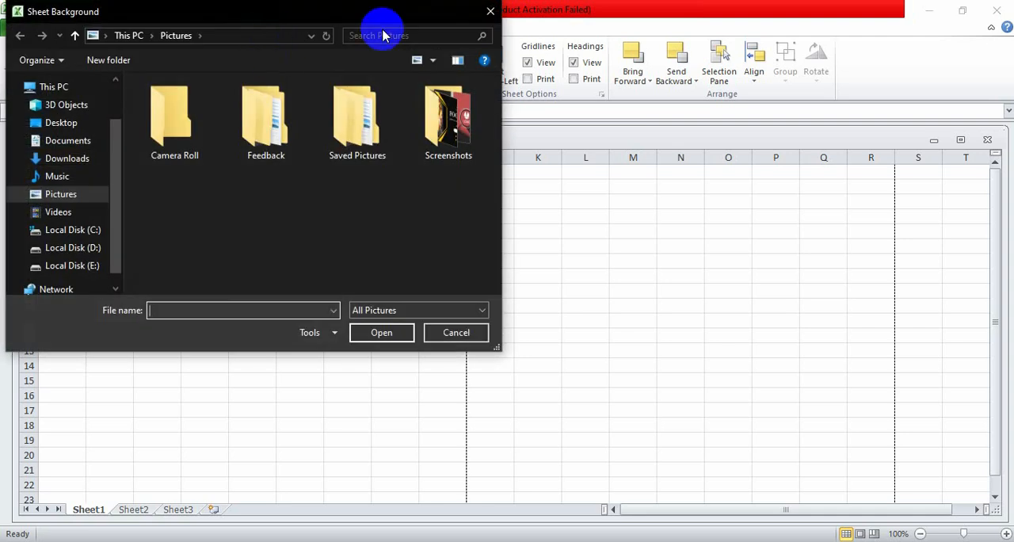
left_click(490, 12)
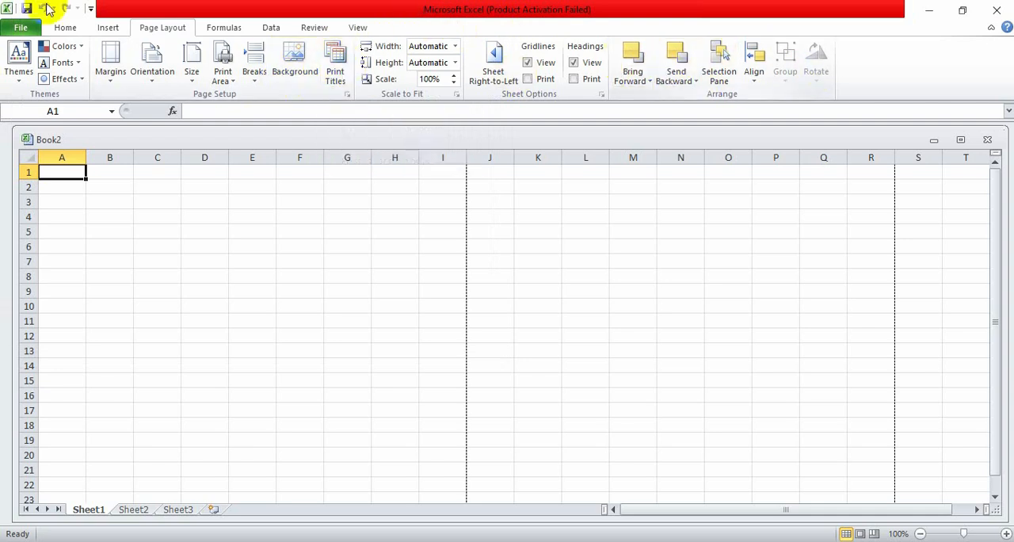
- Examine the function library, including the Financial and Logical function lists, without inserting a function
left_click(222, 29)
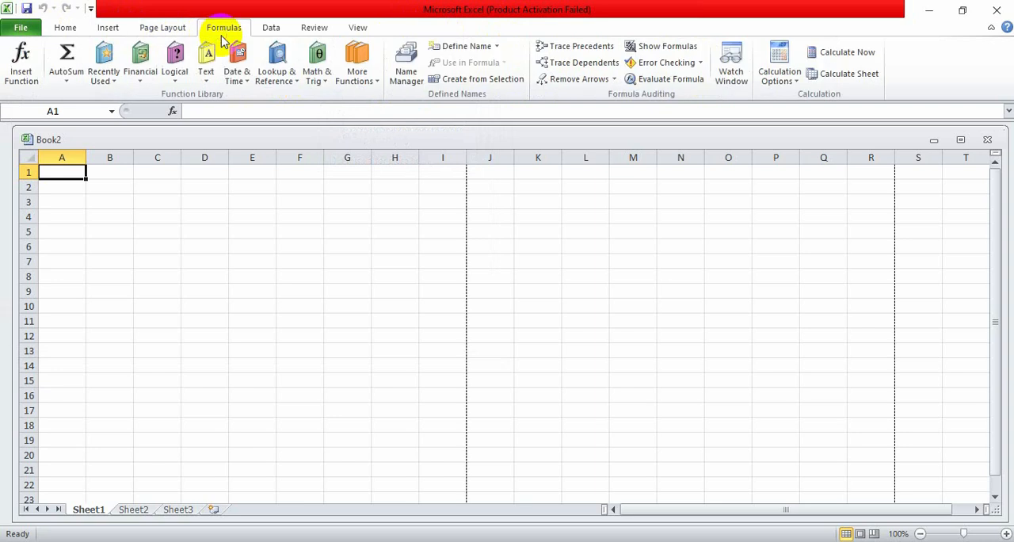
left_click(143, 79)
left_click(178, 67)
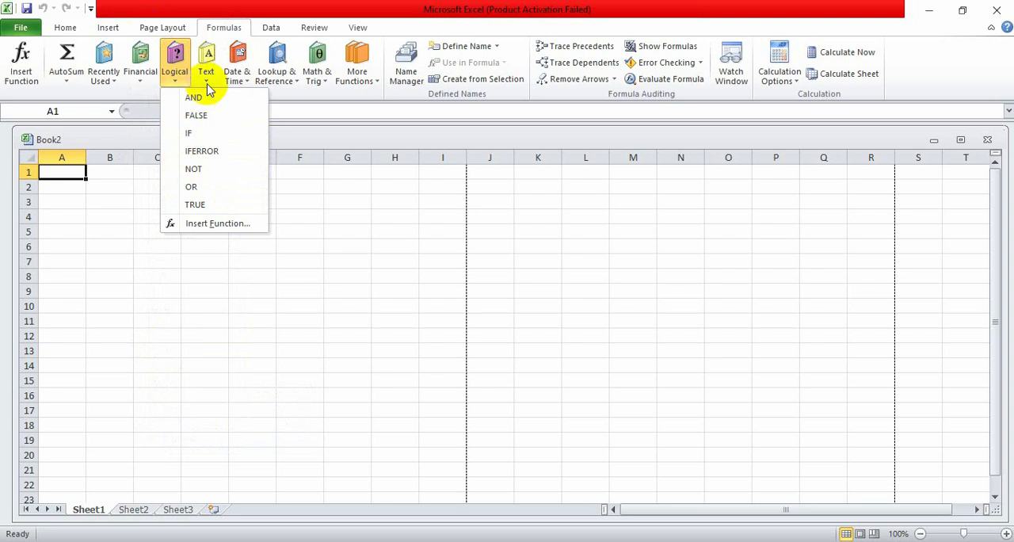
- Look over the Data, Review and View commands and show the worksheet in Full Screen view
left_click(271, 27)
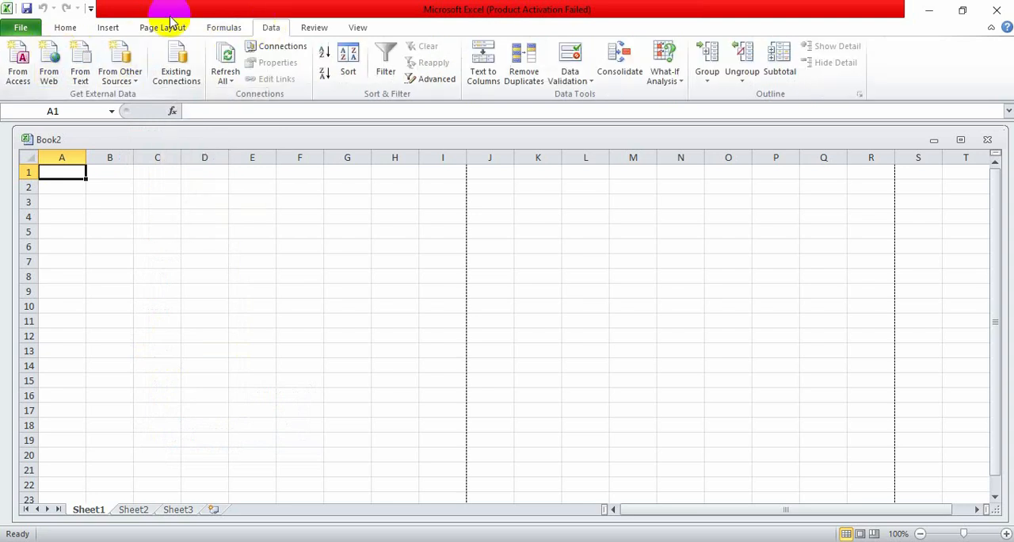
left_click(315, 28)
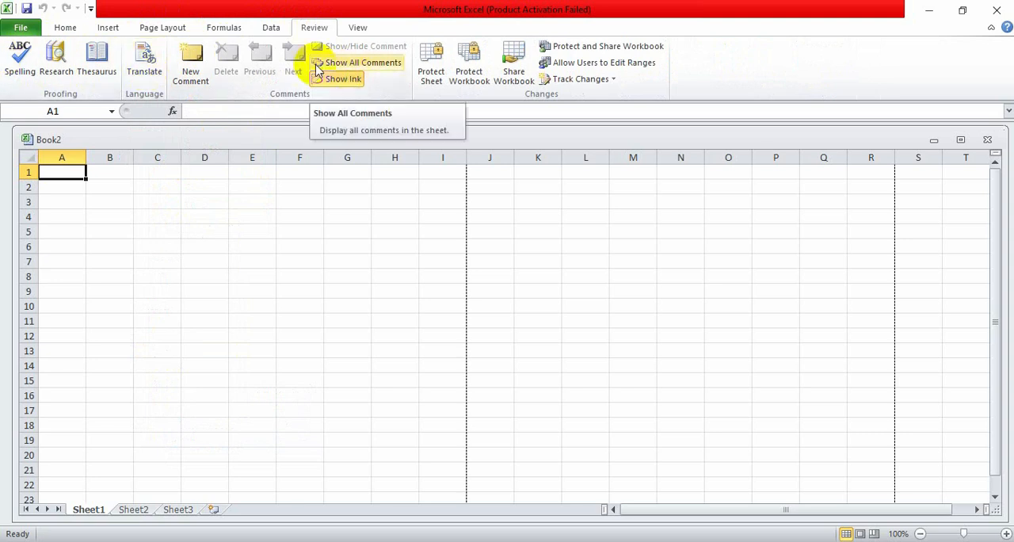
left_click(356, 28)
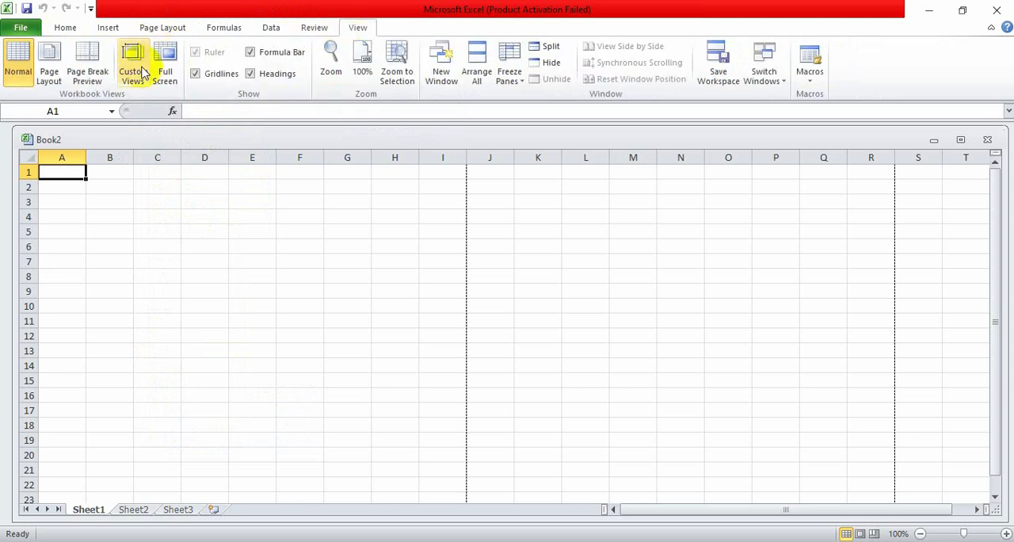
left_click(165, 73)
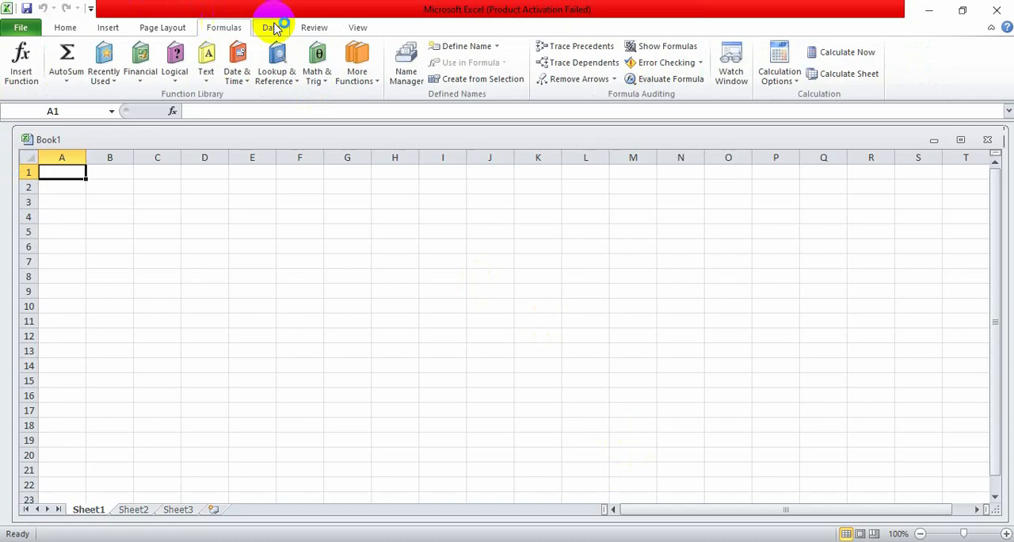
- Examine the Data, Review and View commands with the Book1 workbook active
left_click(273, 27)
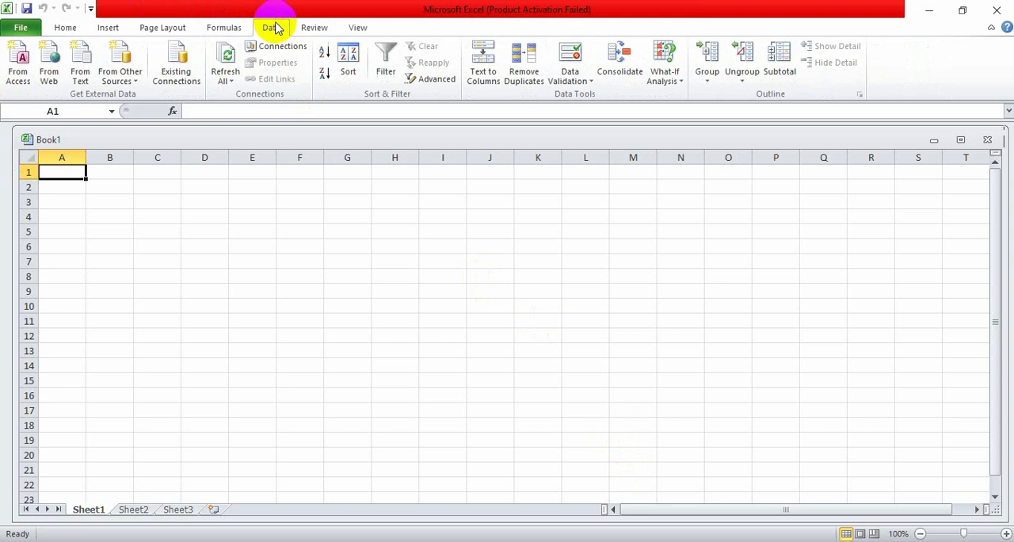
left_click(315, 29)
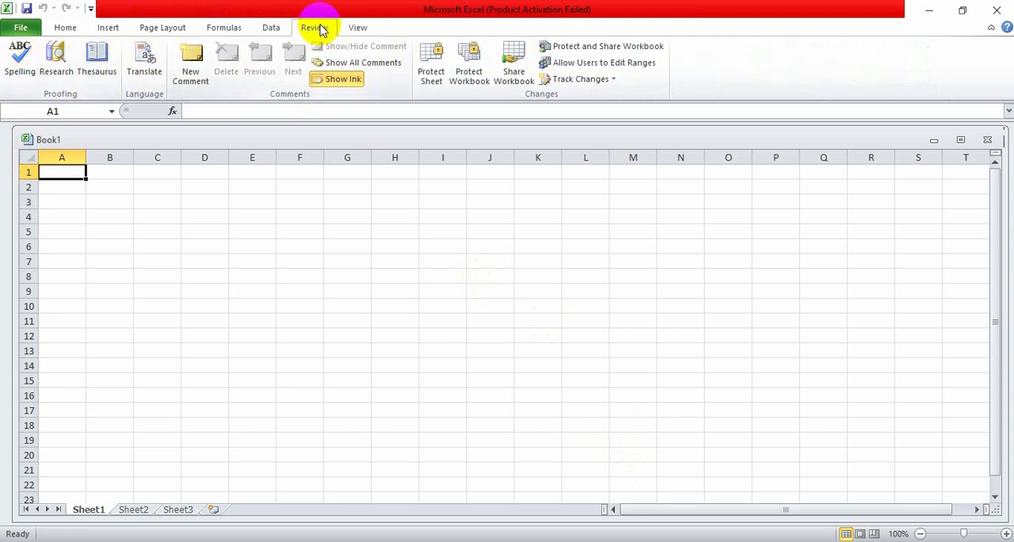
left_click(355, 27)
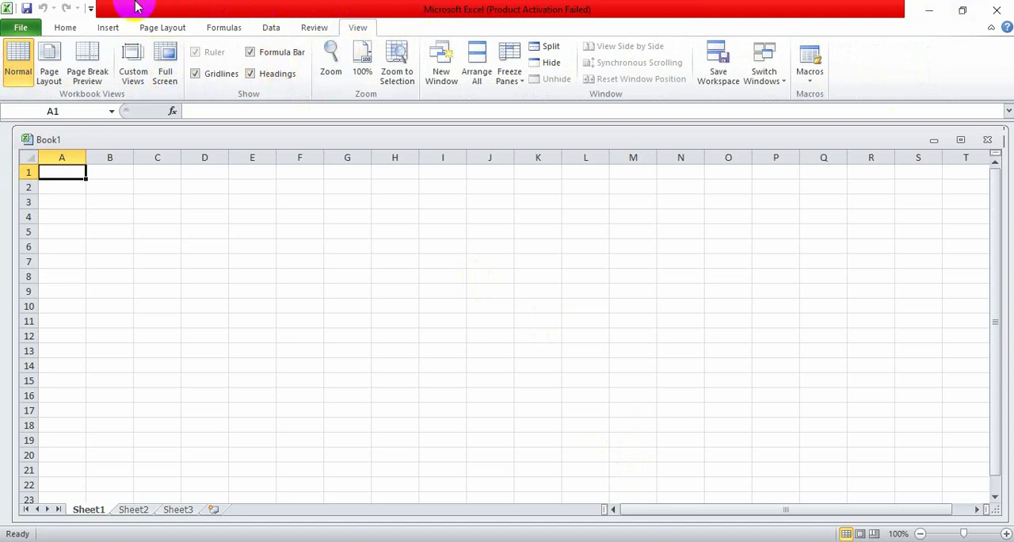
- Browse Sheet2 and Sheet3 of Book1 with the Home commands displayed, and return to Sheet1
left_click(66, 27)
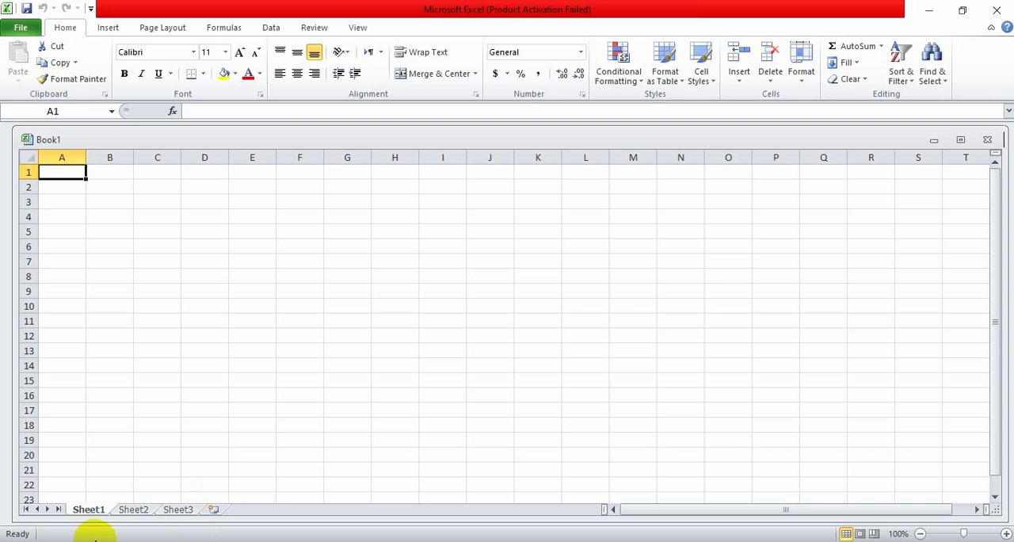
left_click(127, 510)
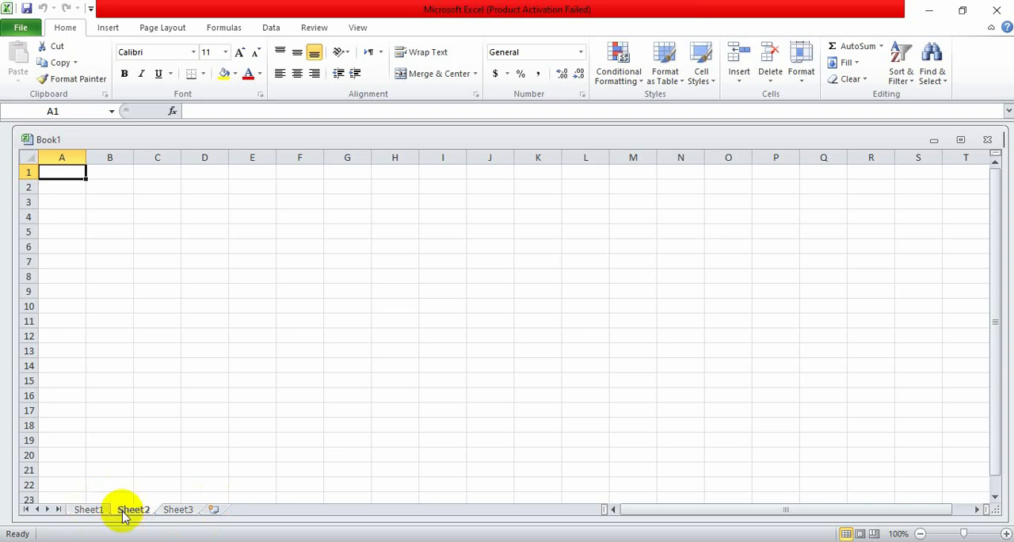
scroll(130, 391, "down", 7)
scroll(129, 392, "up", 7)
scroll(129, 393, "down", 8)
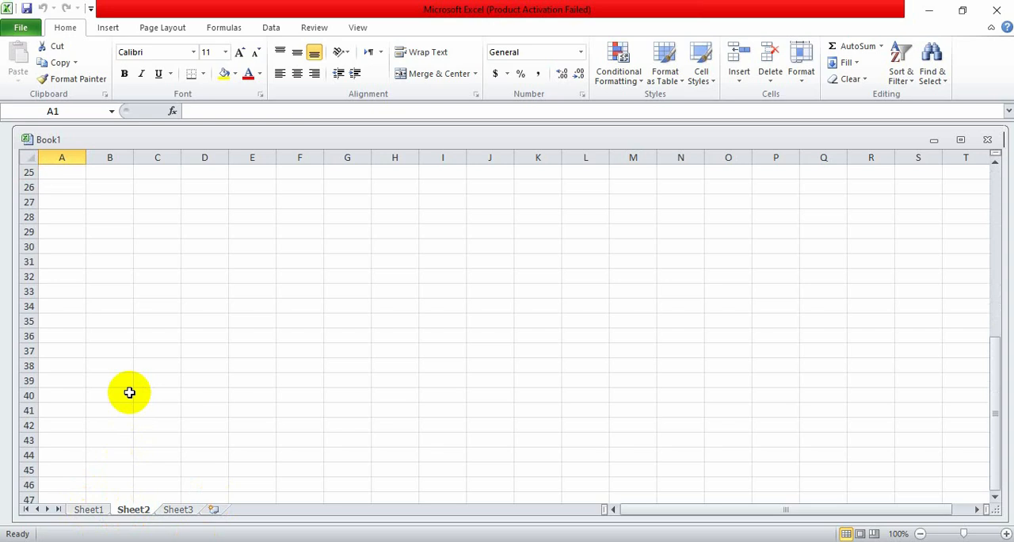
left_click(196, 508)
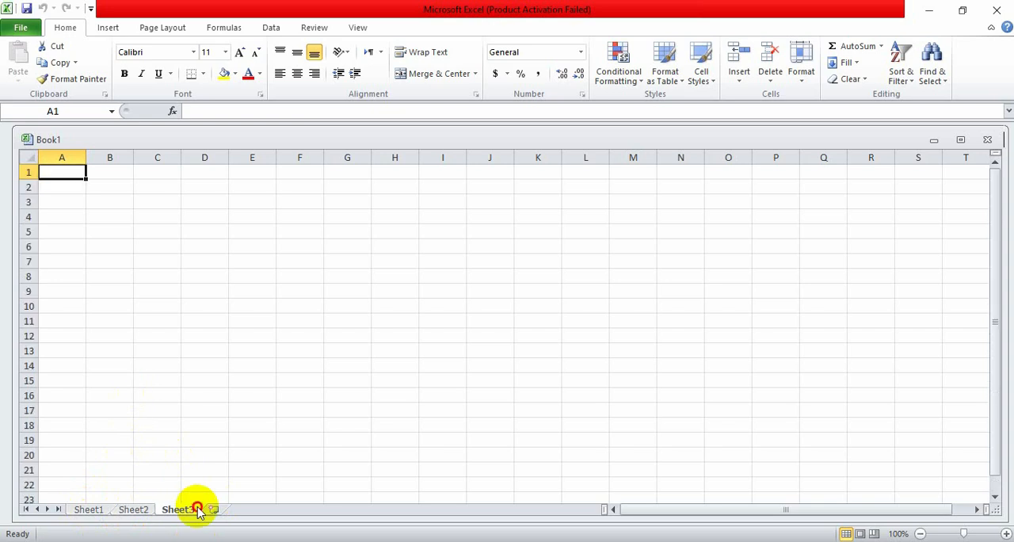
left_click(85, 511)
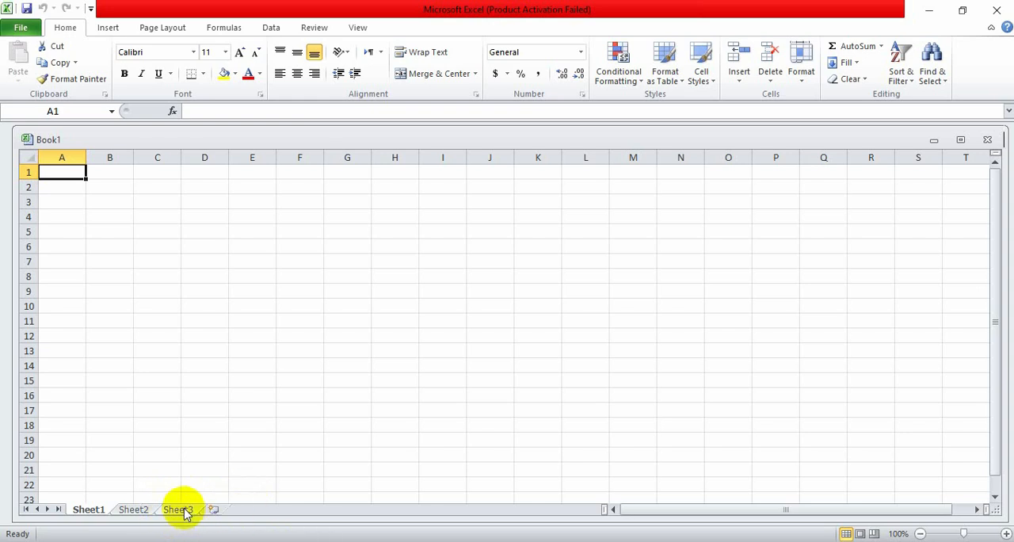
- Add two new worksheets after Sheet3
left_click(214, 509)
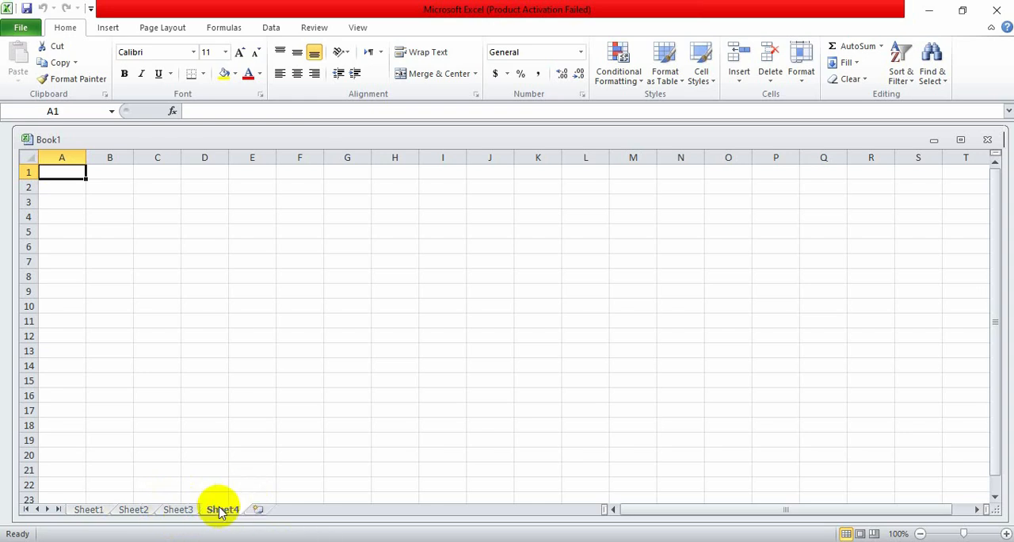
left_click(259, 509)
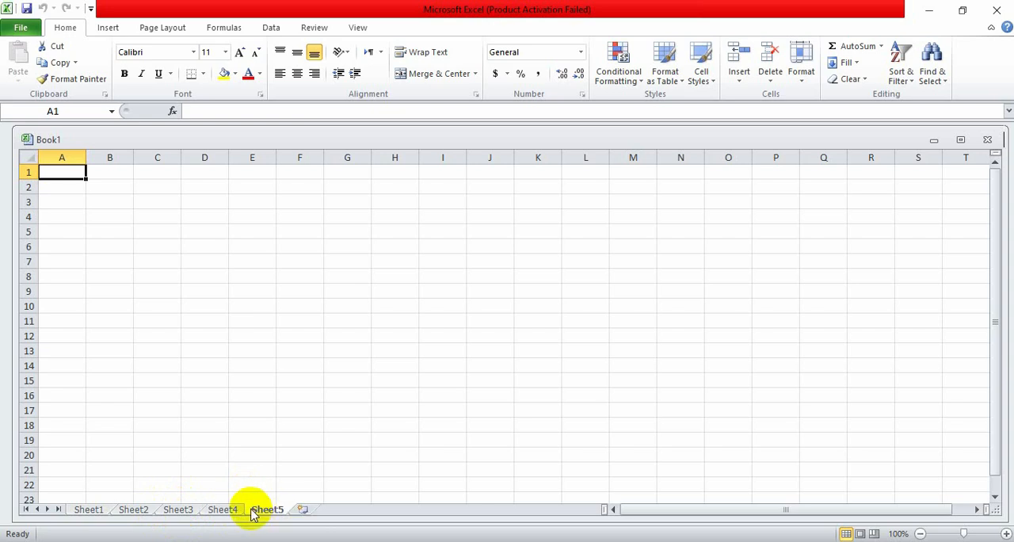
- Insert a sheet row at cell A1 of Sheet1 and add a new worksheet in front of Sheet1
left_click(92, 508)
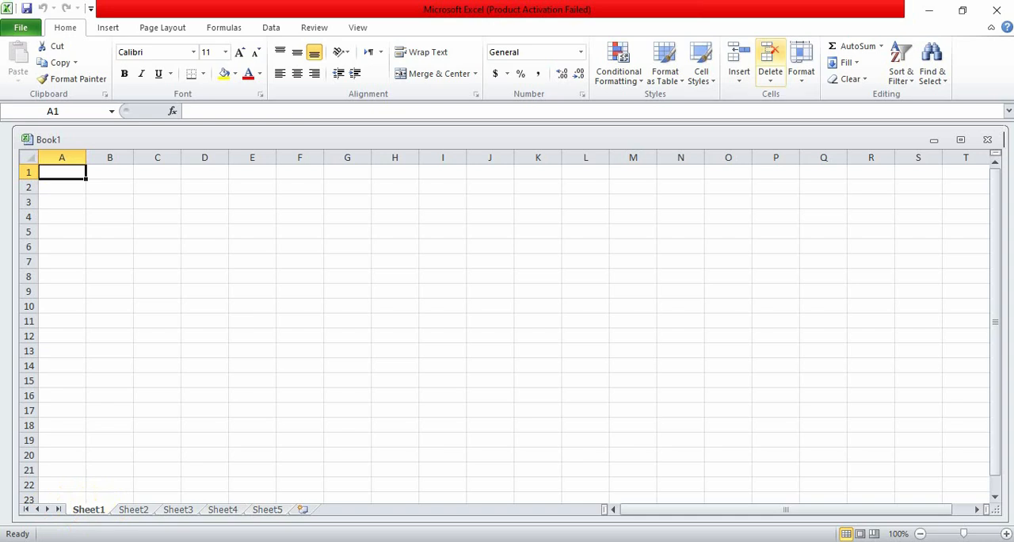
left_click(740, 82)
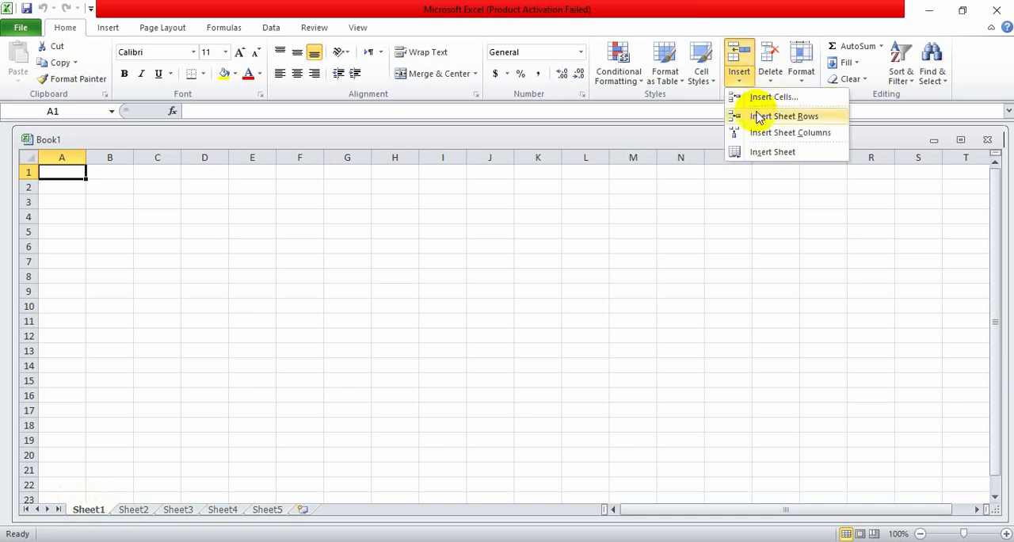
left_click(757, 117)
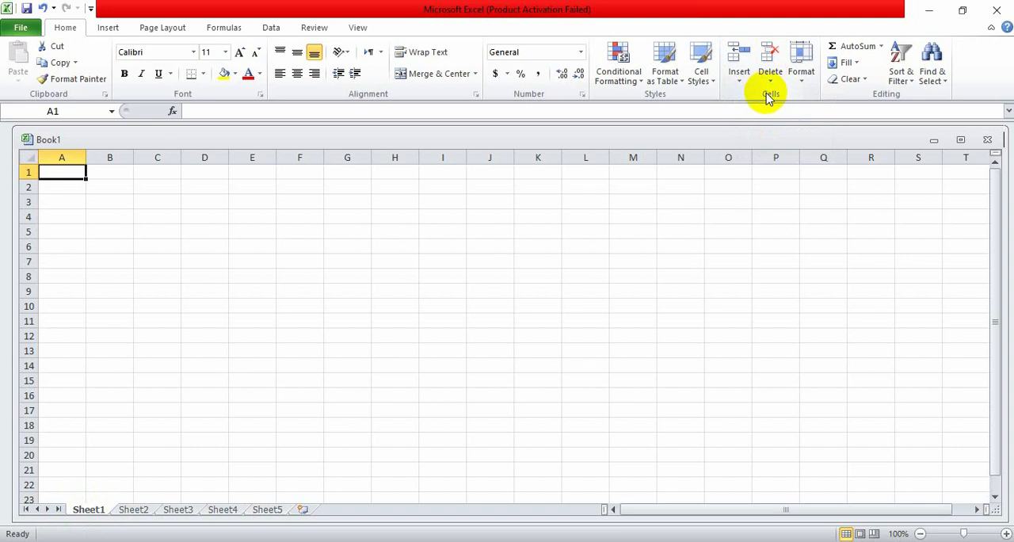
left_click(740, 82)
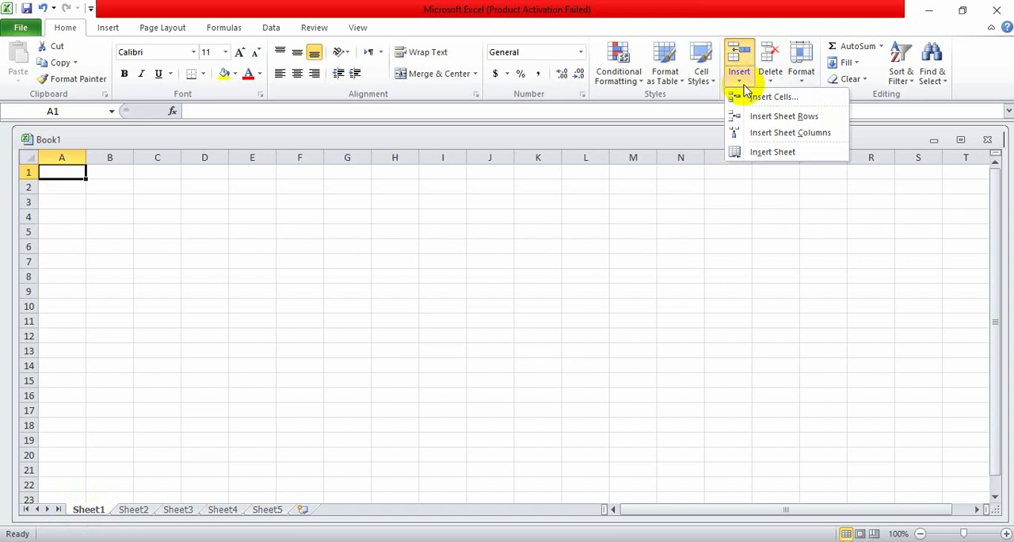
left_click(772, 150)
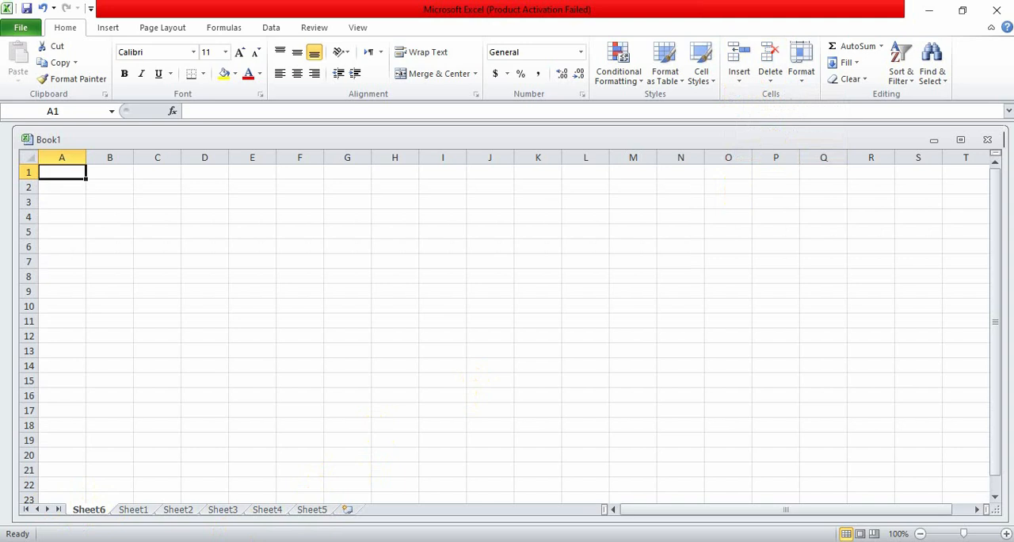
- Delete the worksheets Sheet6 and Sheet5 from the workbook
right_click(80, 508)
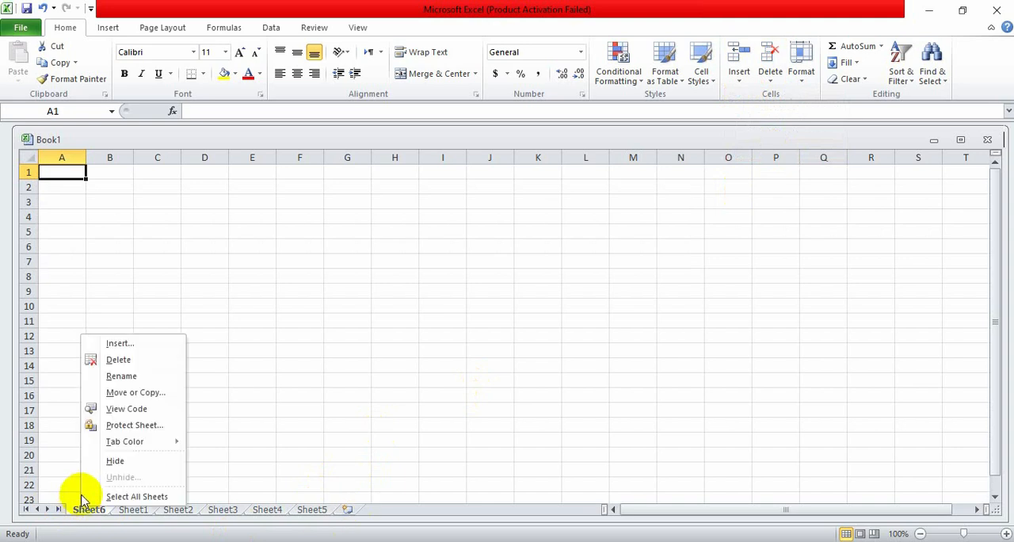
left_click(109, 359)
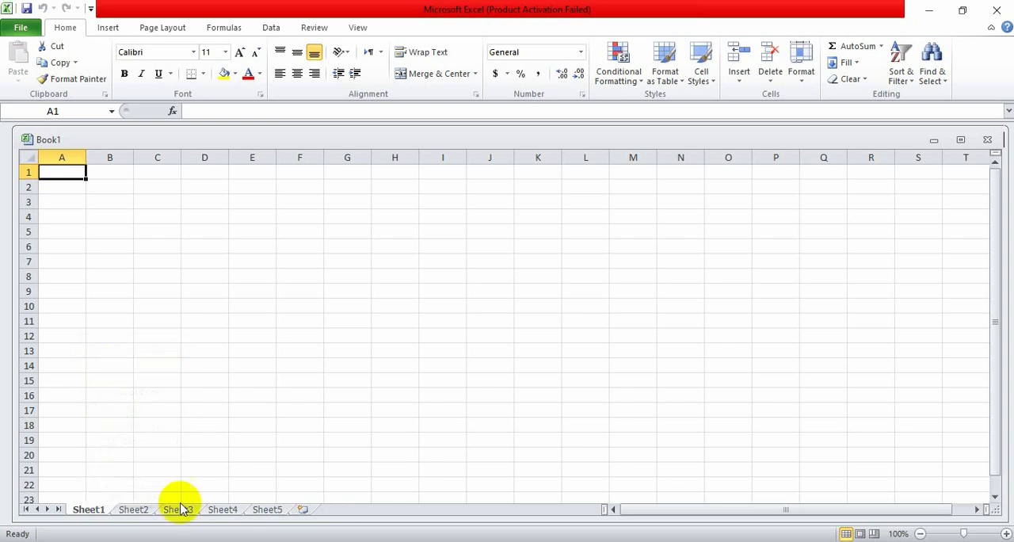
left_click(268, 511)
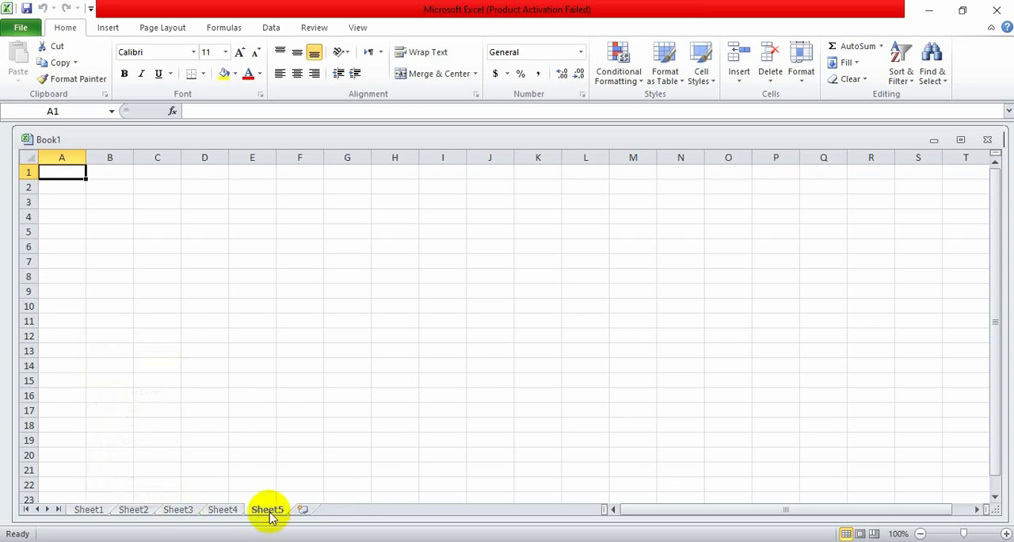
right_click(267, 511)
left_click(309, 366)
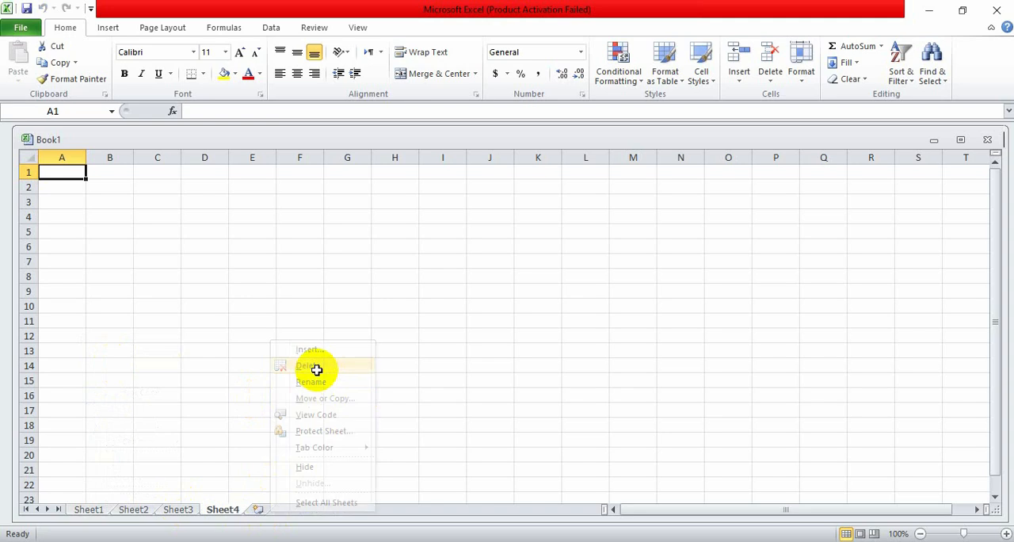
- Rename the Sheet4 worksheet as ssd
right_click(228, 513)
left_click(279, 379)
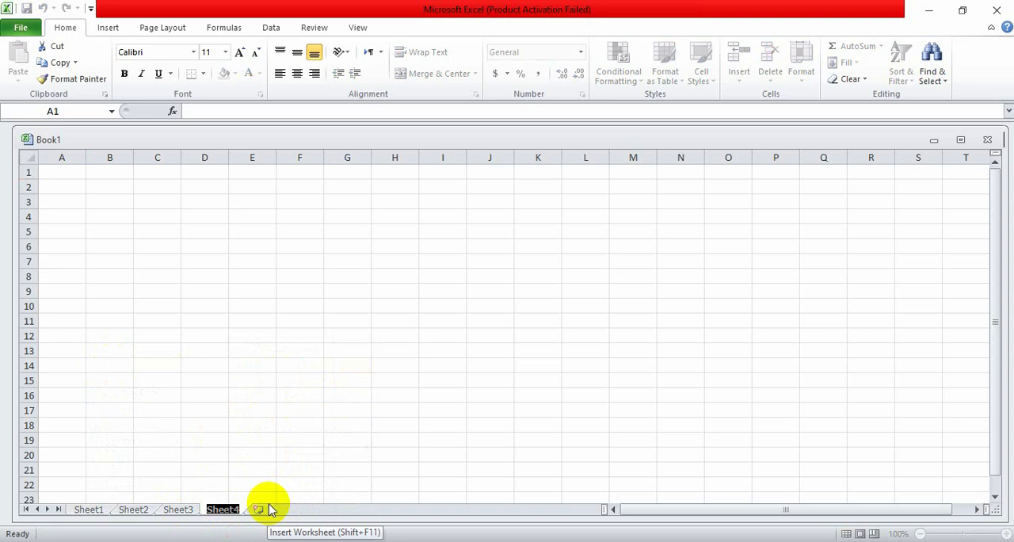
type("s")
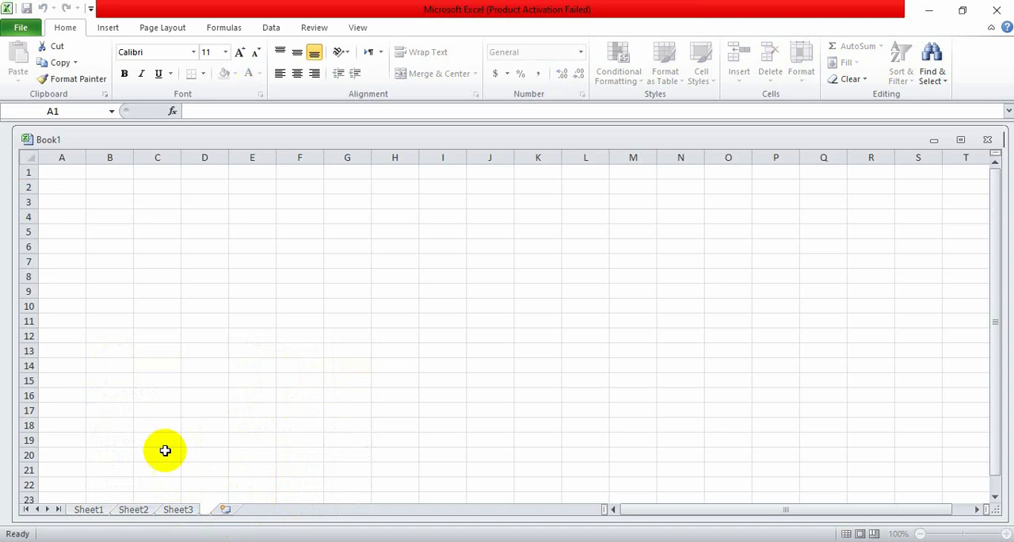
left_click(195, 444)
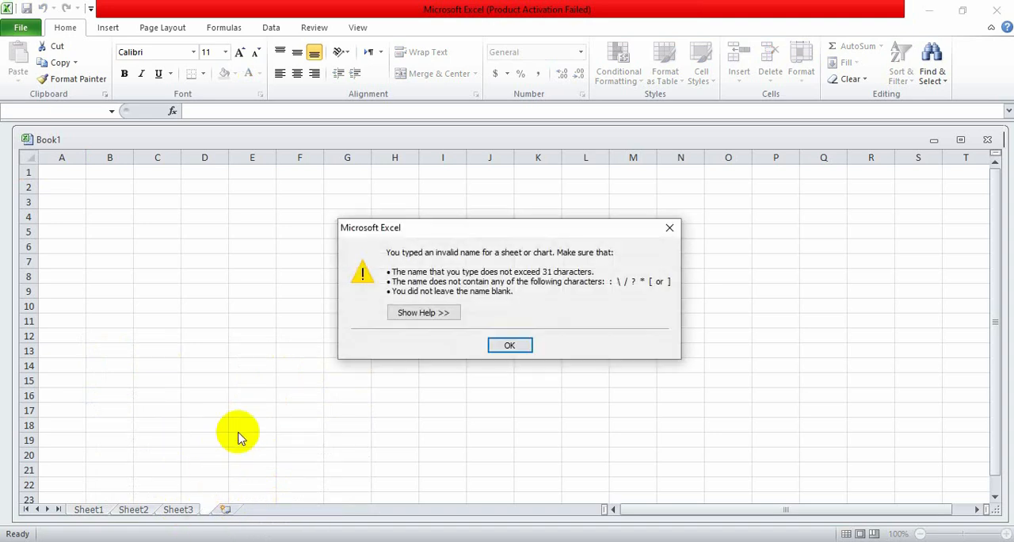
left_click(510, 344)
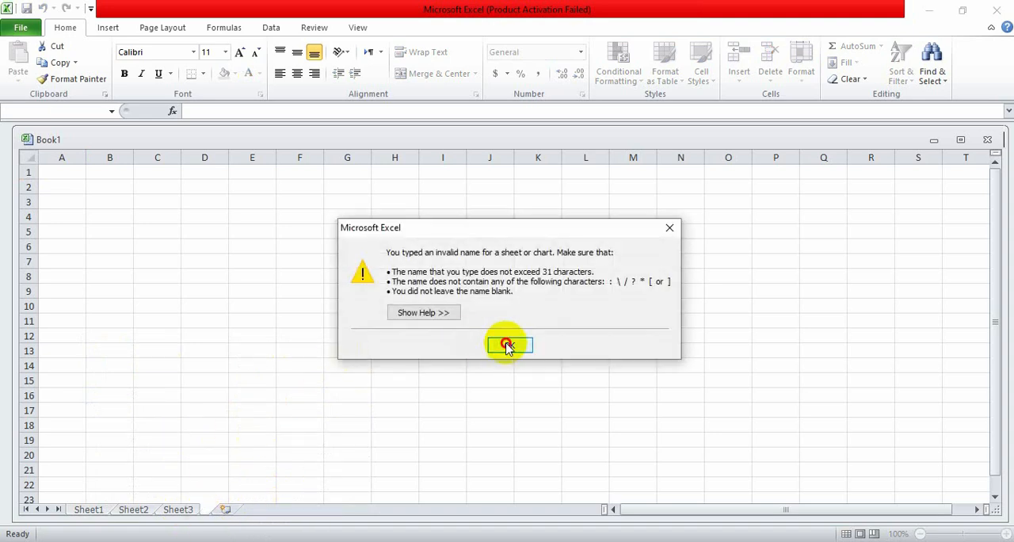
left_click(185, 511)
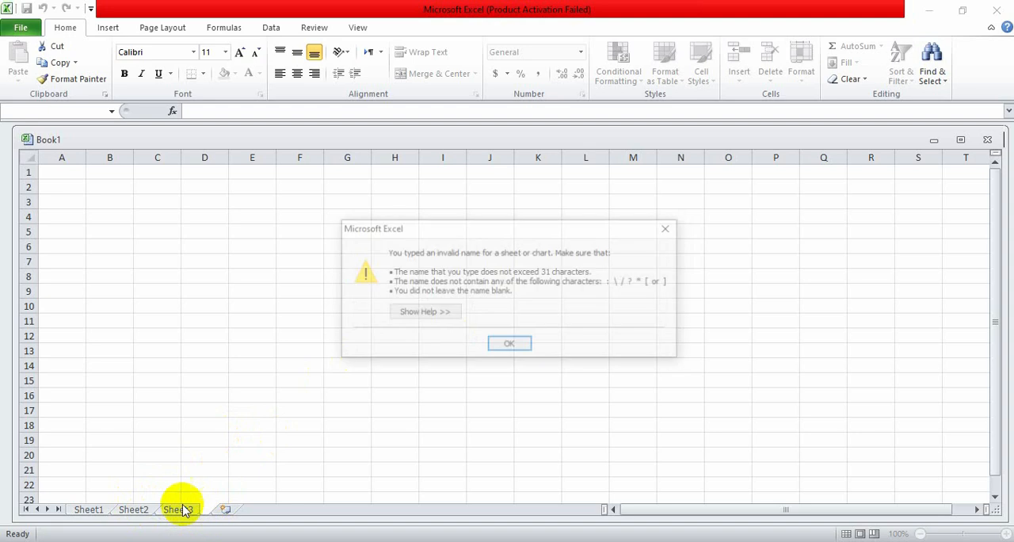
left_click(516, 345)
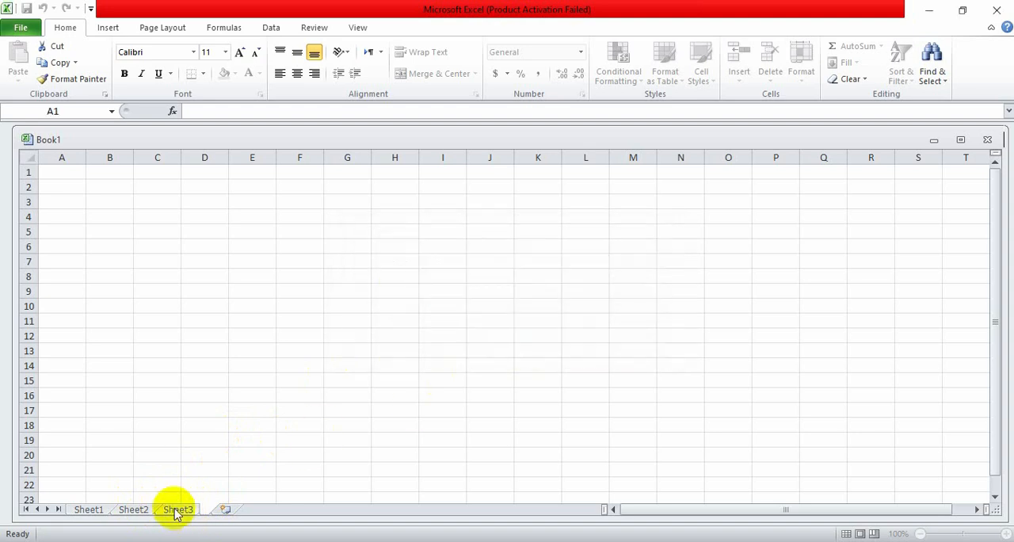
left_click(176, 511)
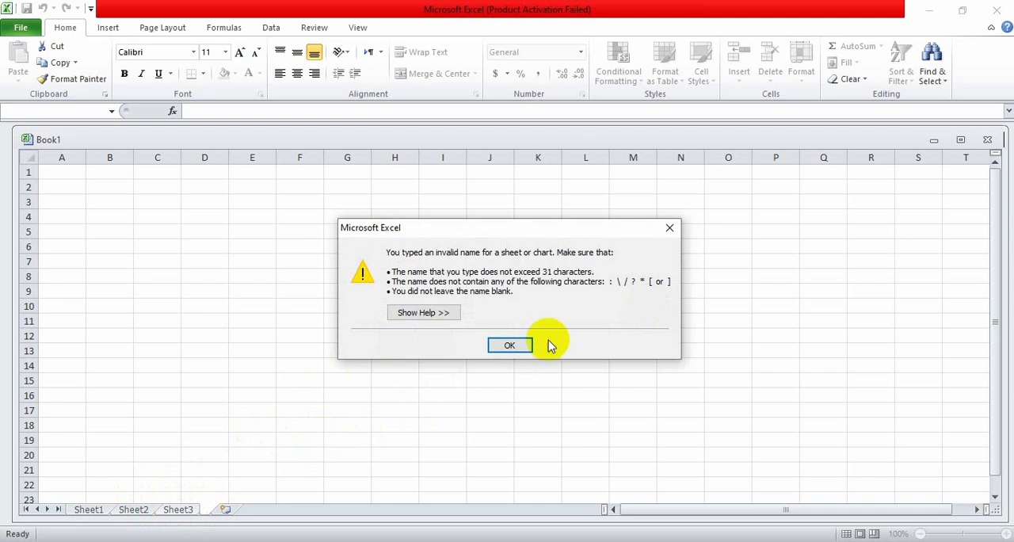
left_click(511, 346)
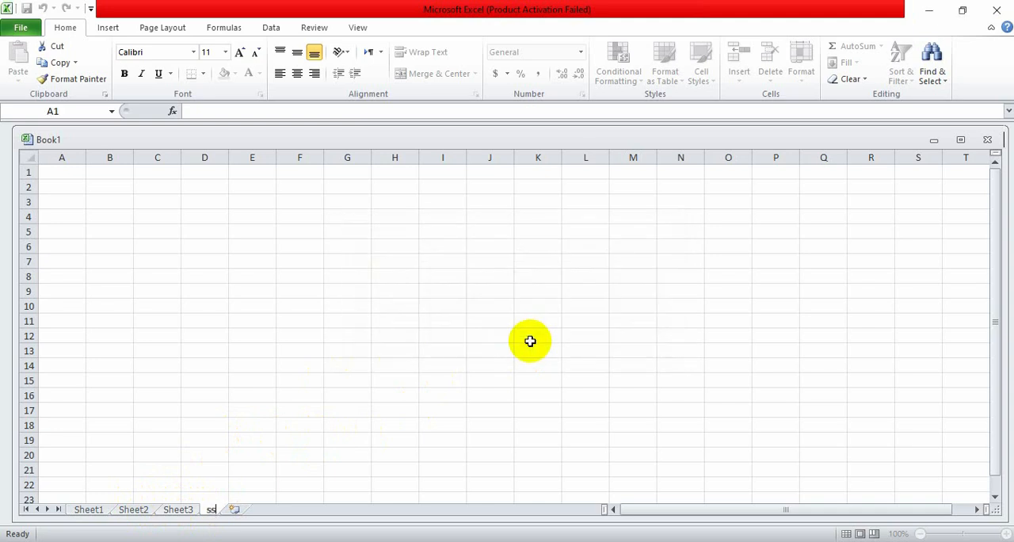
key("Escape")
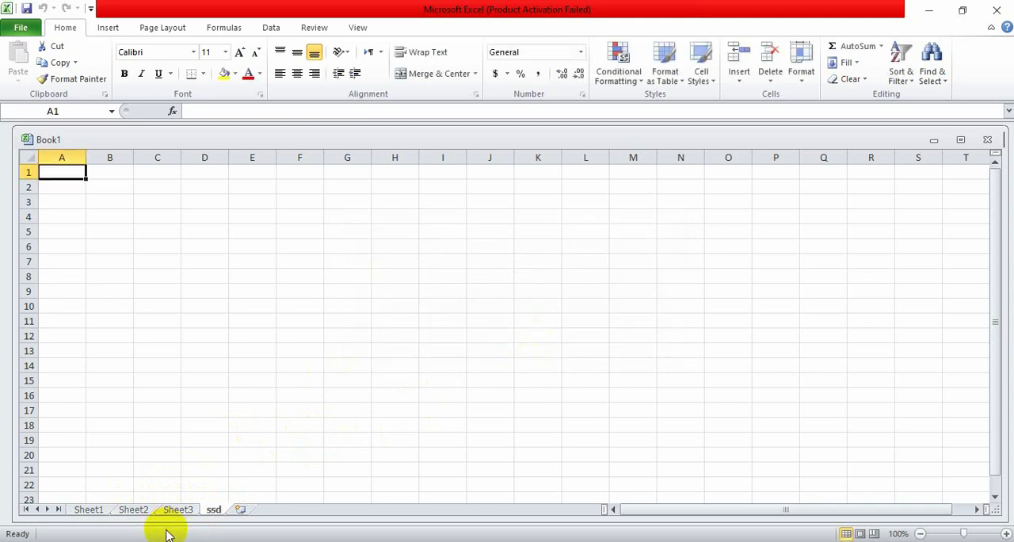
- Give the Sheet3 worksheet a dark red tab color from the theme colors
left_click(188, 513)
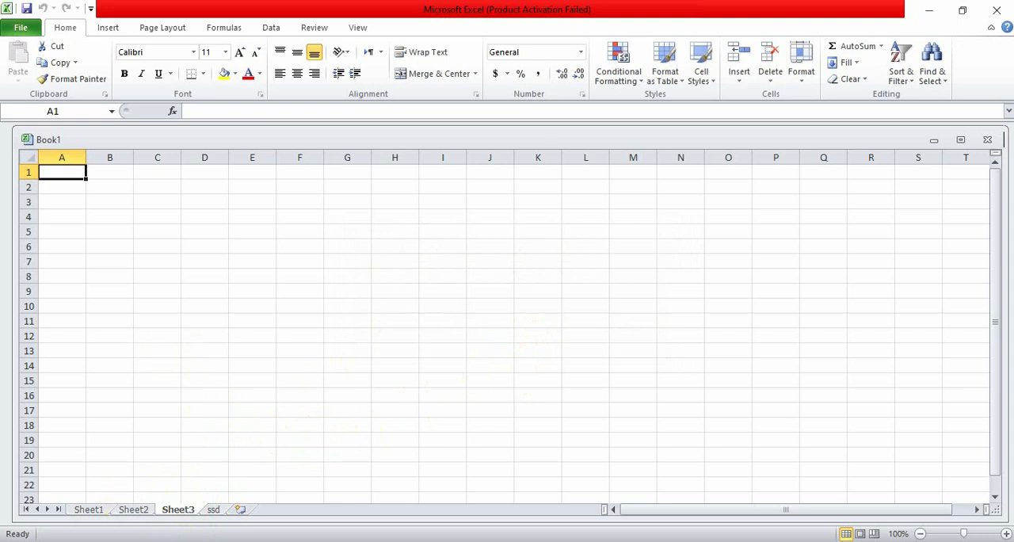
right_click(188, 511)
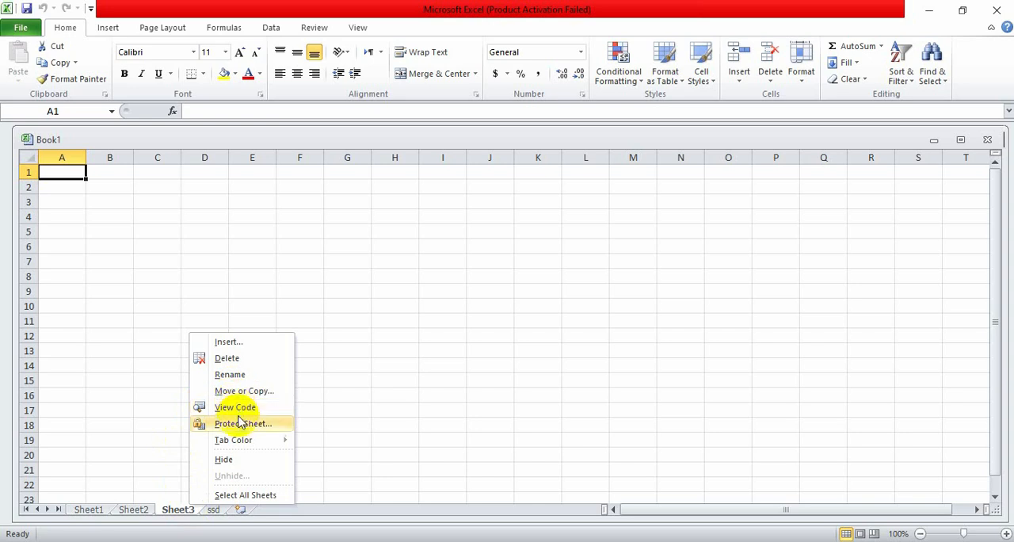
mouse_move(241, 446)
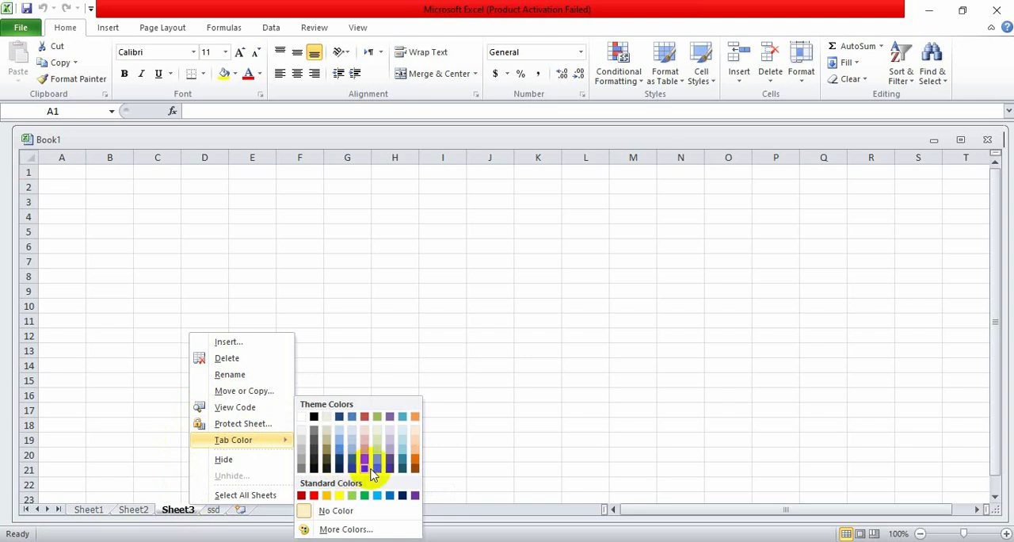
left_click(369, 466)
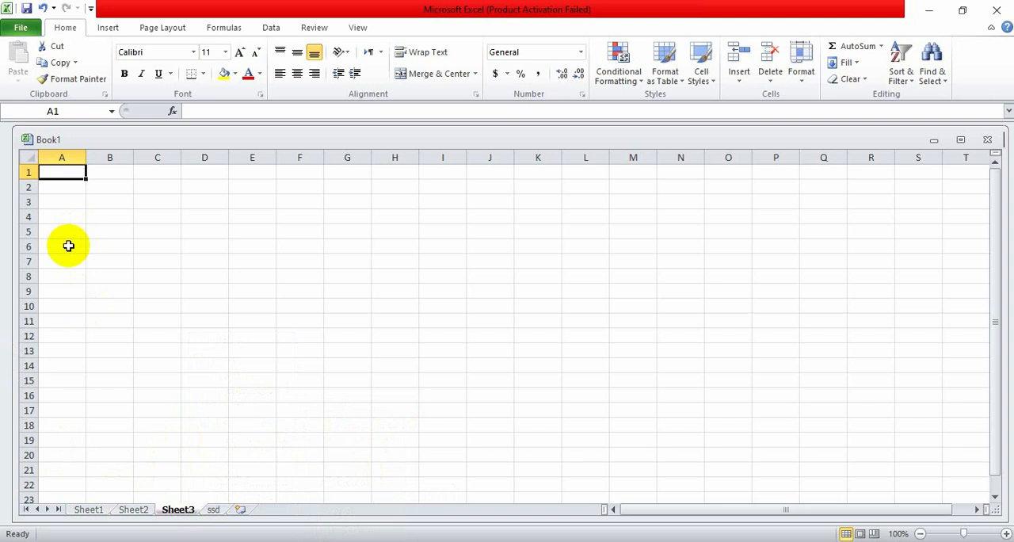
type("1")
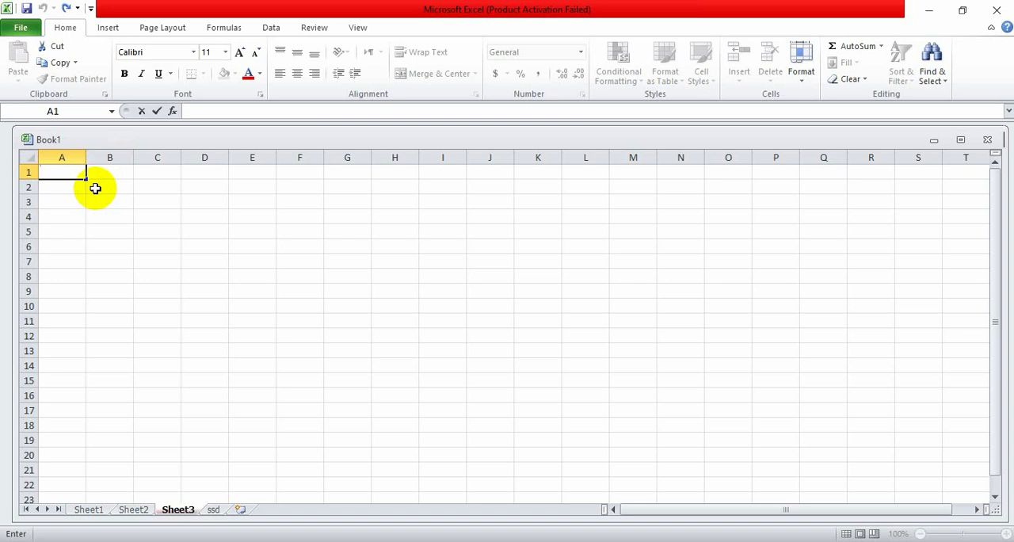
left_click_drag(85, 178, 909, 190)
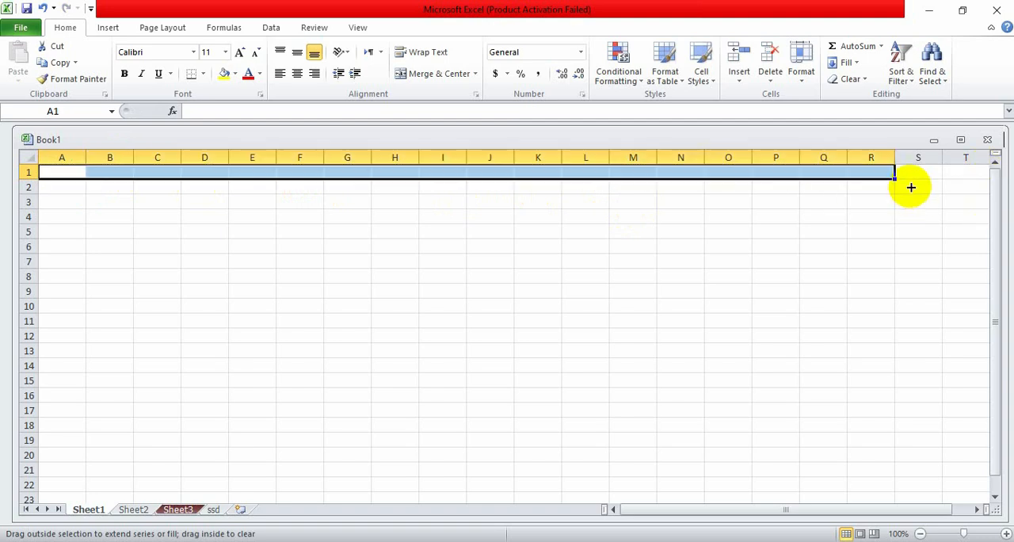
key("ctrl+z")
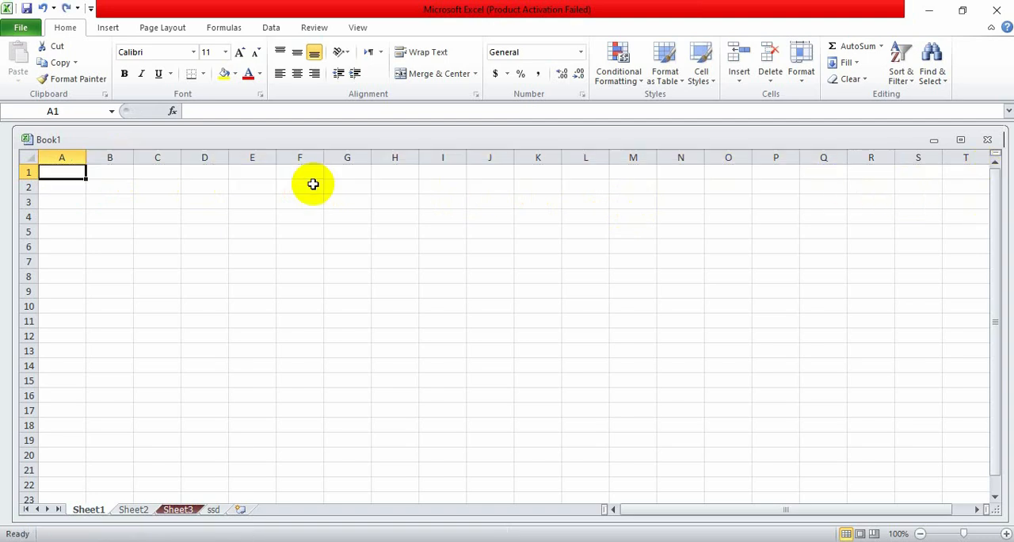
- Merge and center the range A1:O2 on Sheet1
left_click_drag(84, 178, 849, 197)
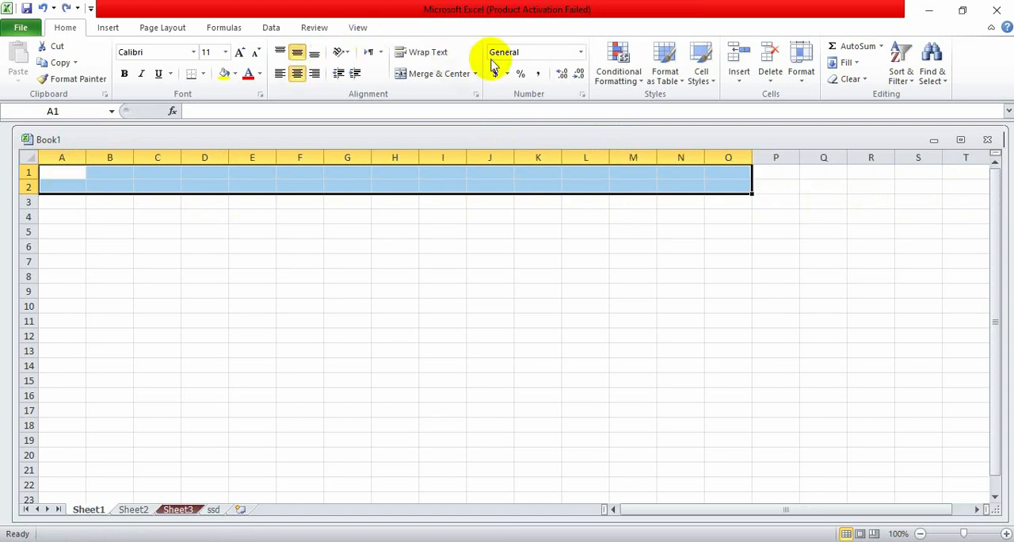
left_click(424, 74)
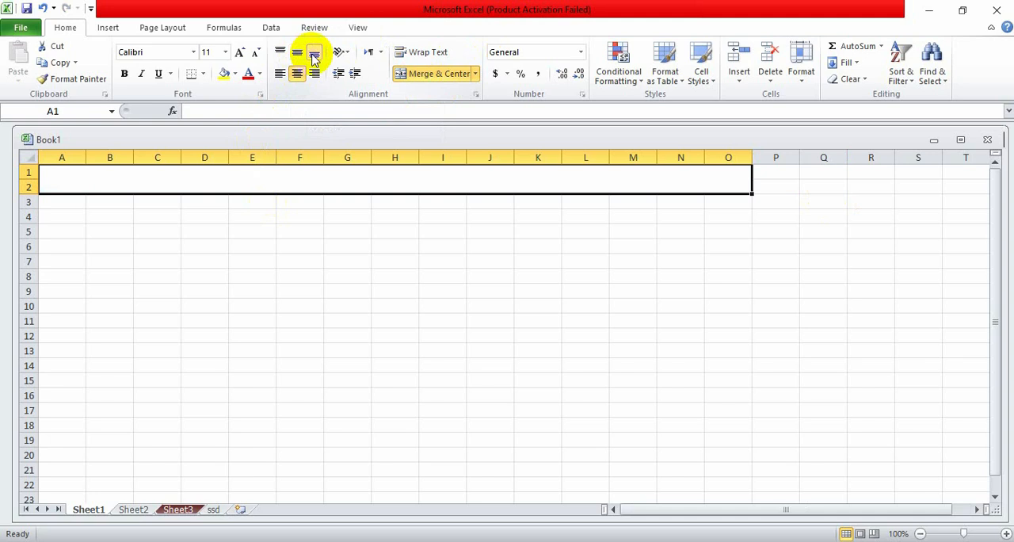
type("s")
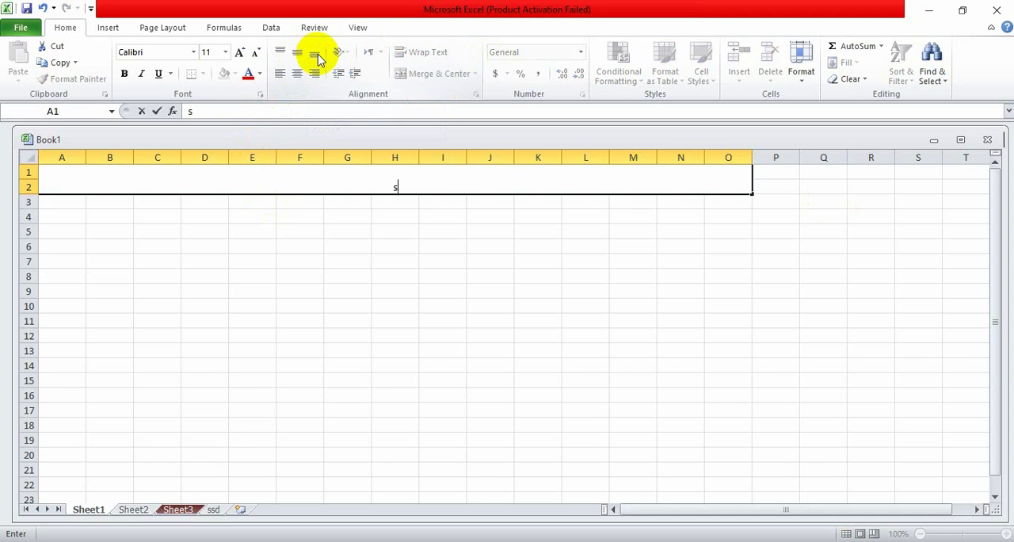
key("BackSpace")
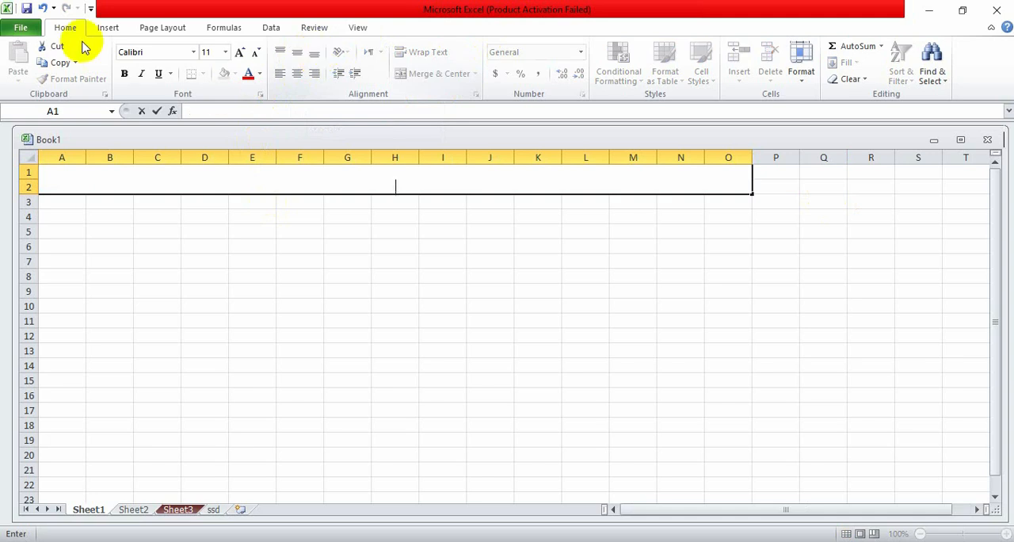
- Set the text of the merged cell A1:O2 to font size 28, bold, with a single underline
left_click(225, 52)
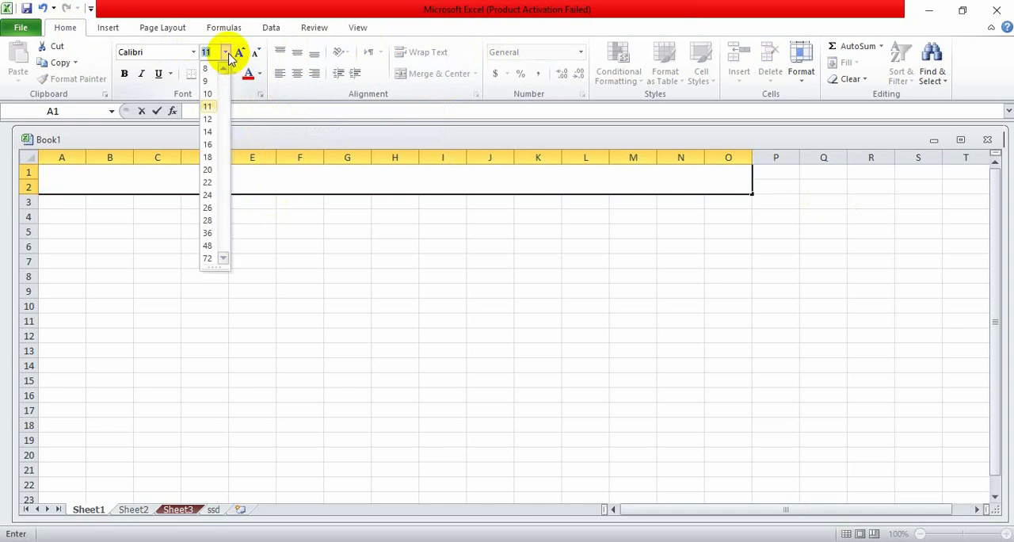
left_click(208, 222)
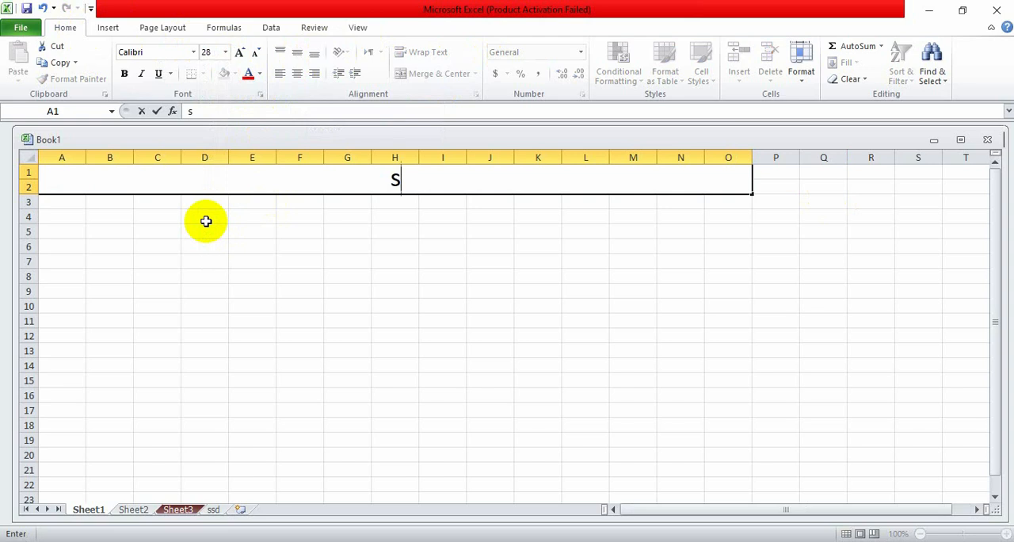
key("BackSpace")
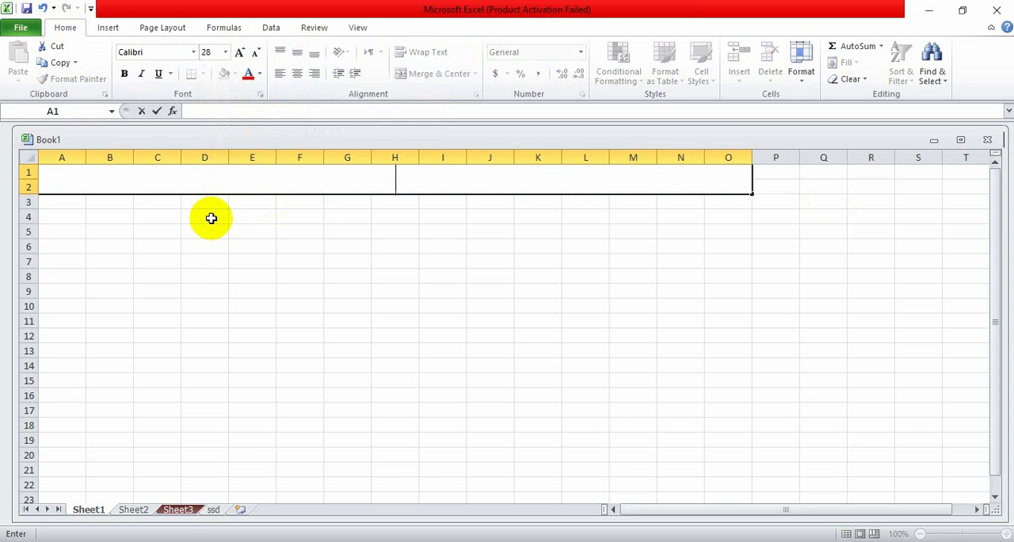
left_click(126, 75)
left_click(170, 74)
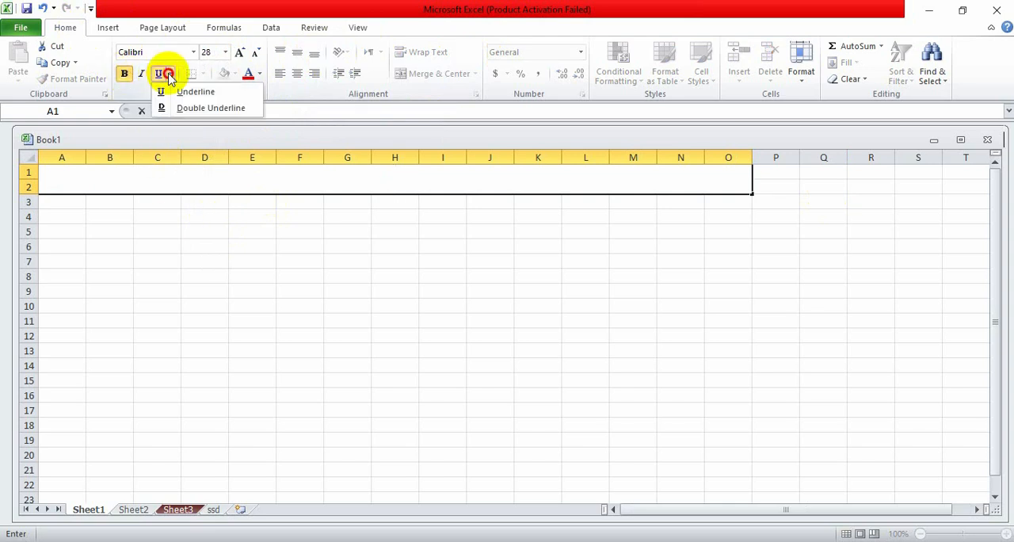
left_click(186, 92)
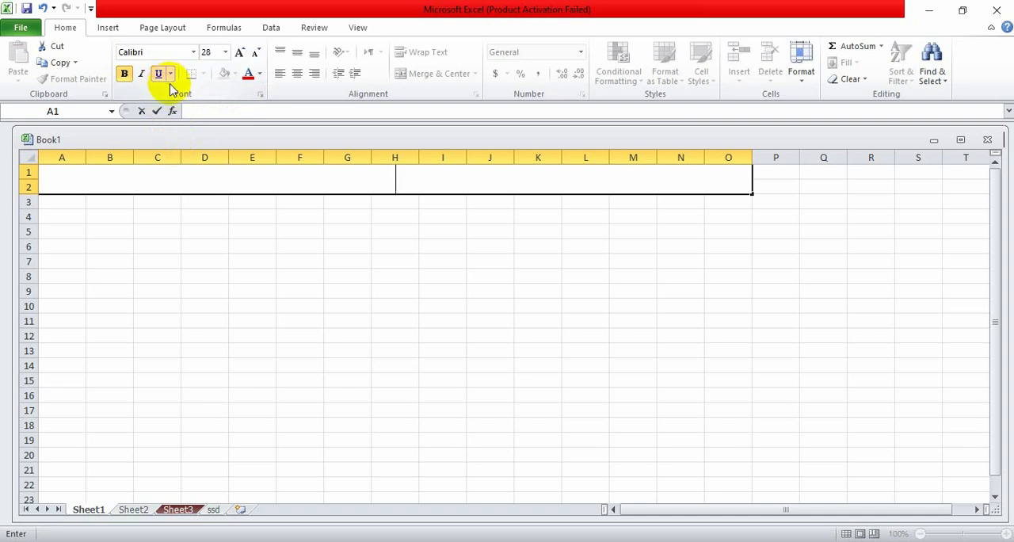
- Enter the heading TASK NO 1 in the merged cell A1:O2
key("Escape")
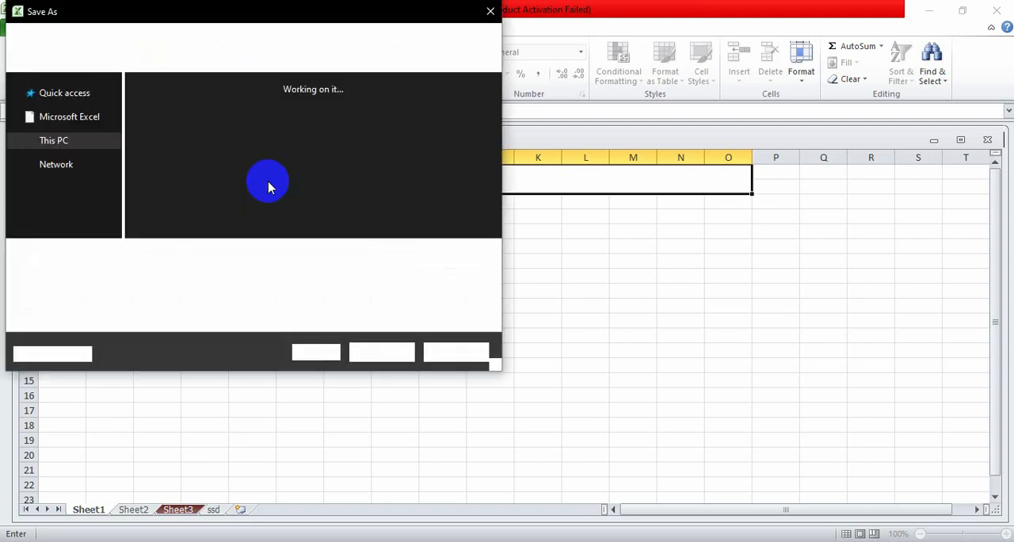
key("Escape")
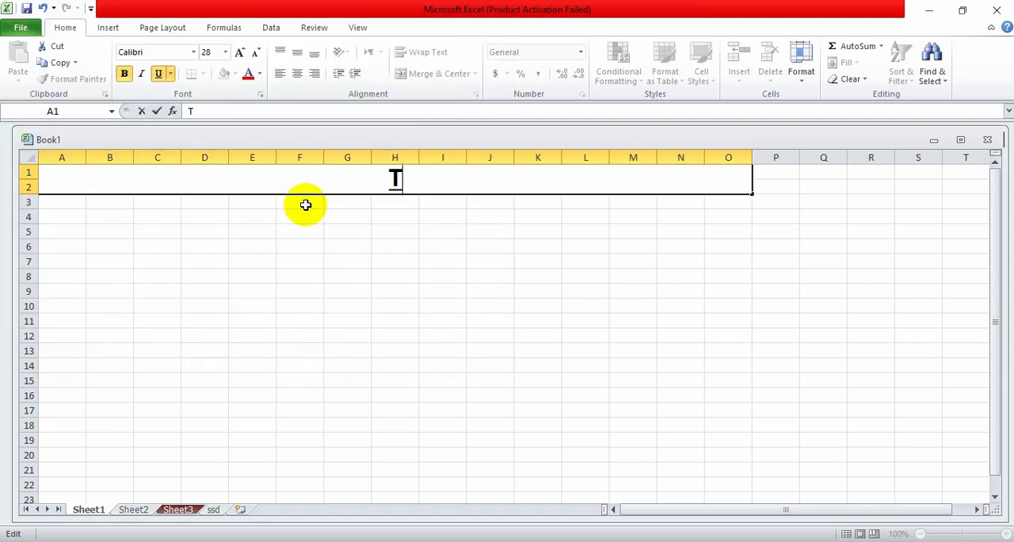
type("SK")
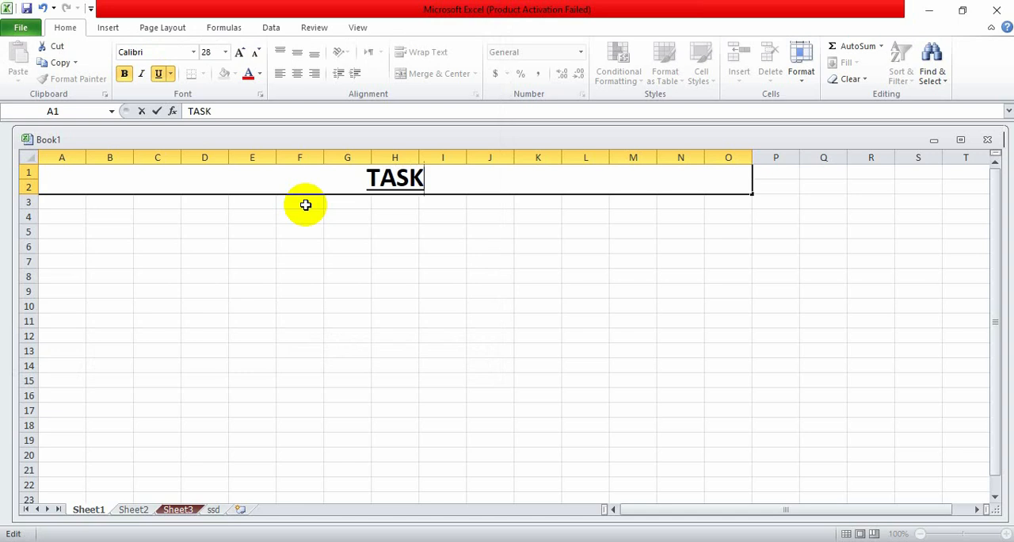
type(" NO")
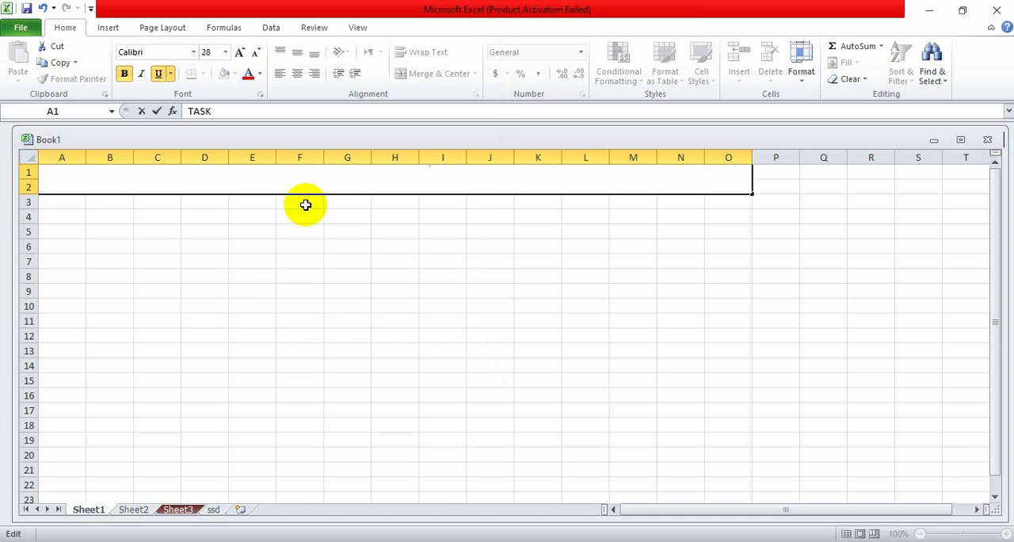
type(" 1")
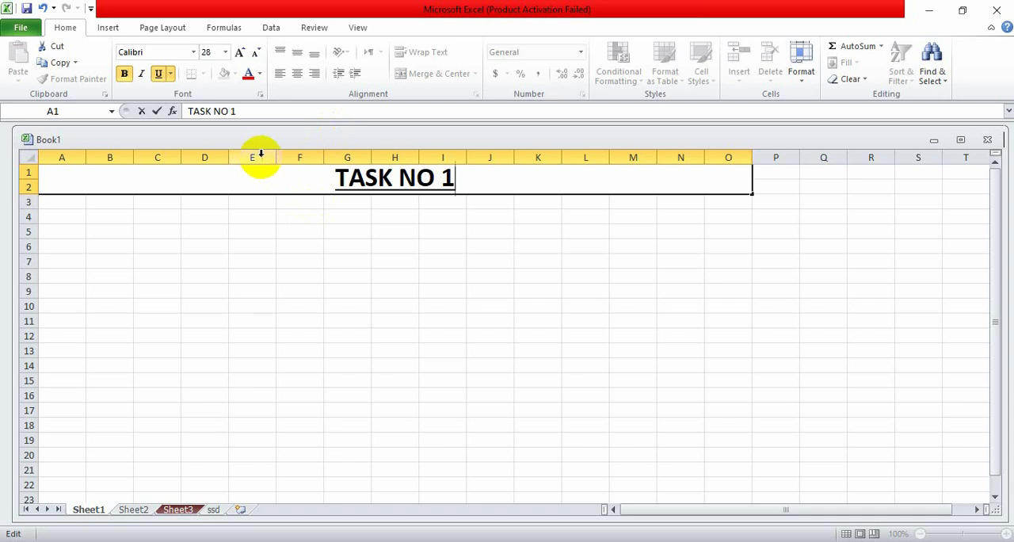
- Change the font color of the TASK NO 1 heading text to dark olive green
left_click_drag(176, 182, 588, 174)
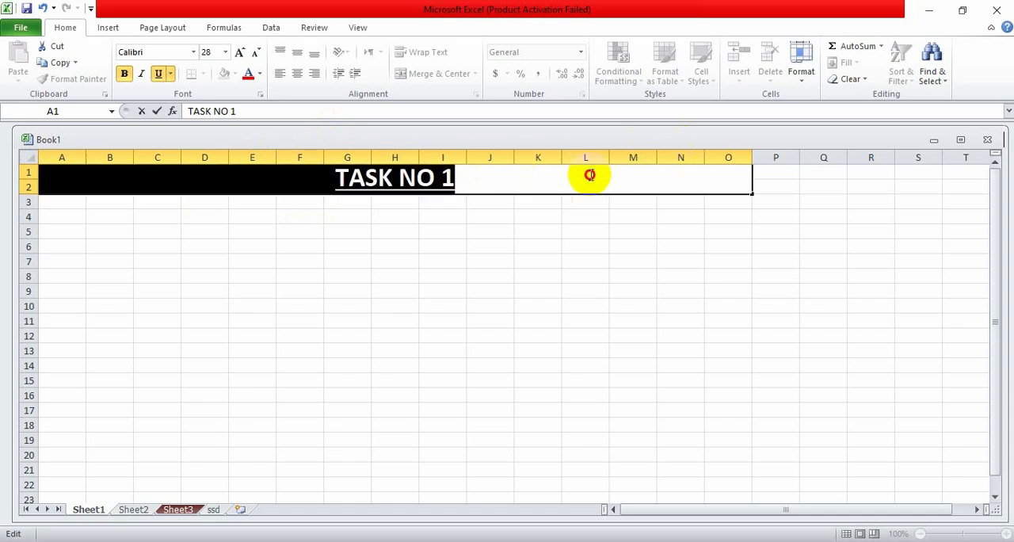
left_click(259, 80)
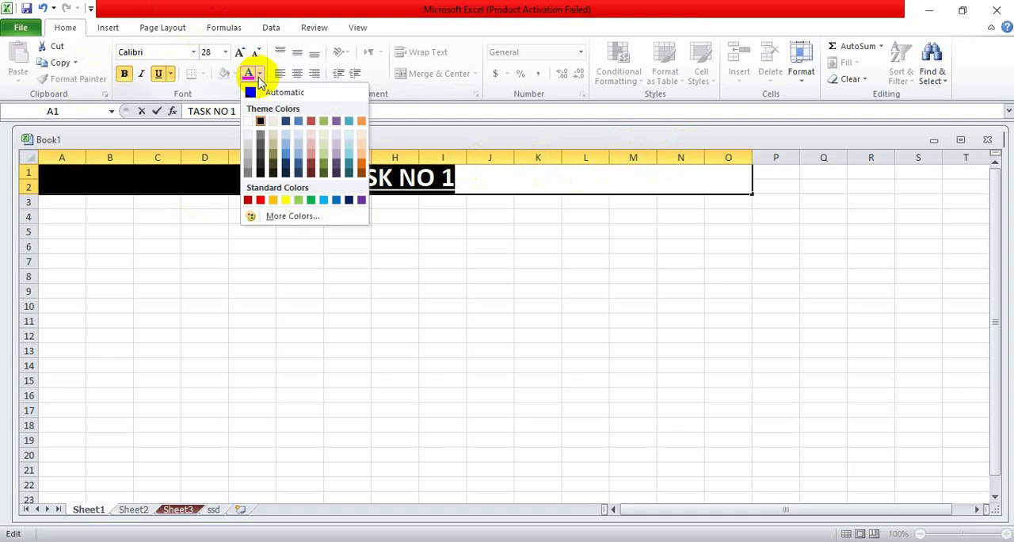
left_click(324, 171)
left_click(502, 174)
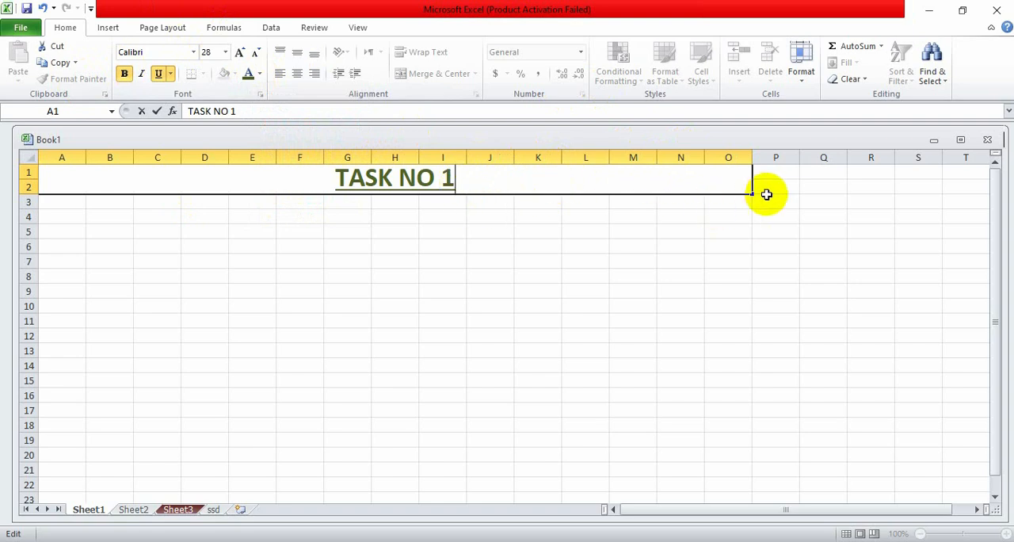
- Try autofilling the TASK NO 1 heading down into rows 3 and 4, and undo the fill
left_click_drag(749, 195, 759, 226)
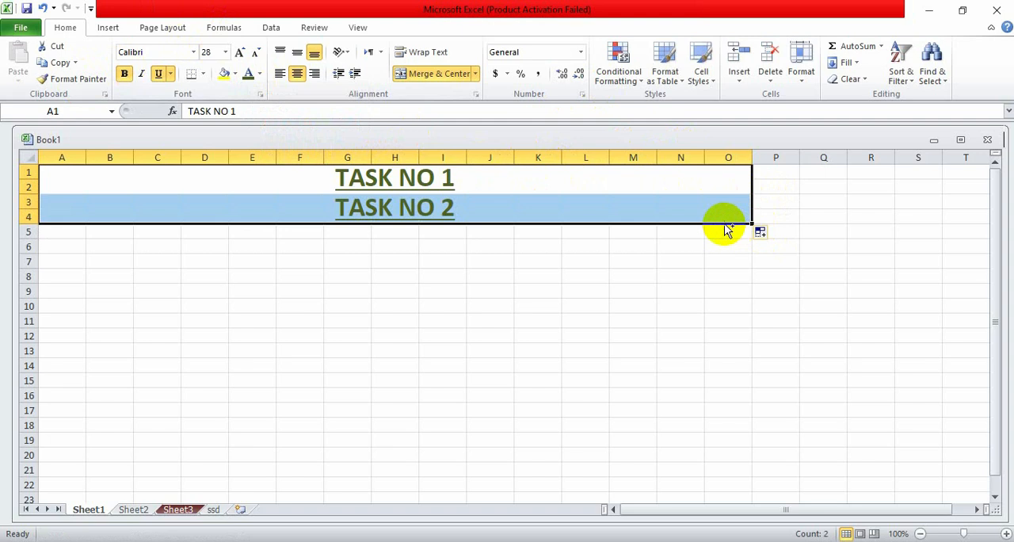
key("ctrl+z")
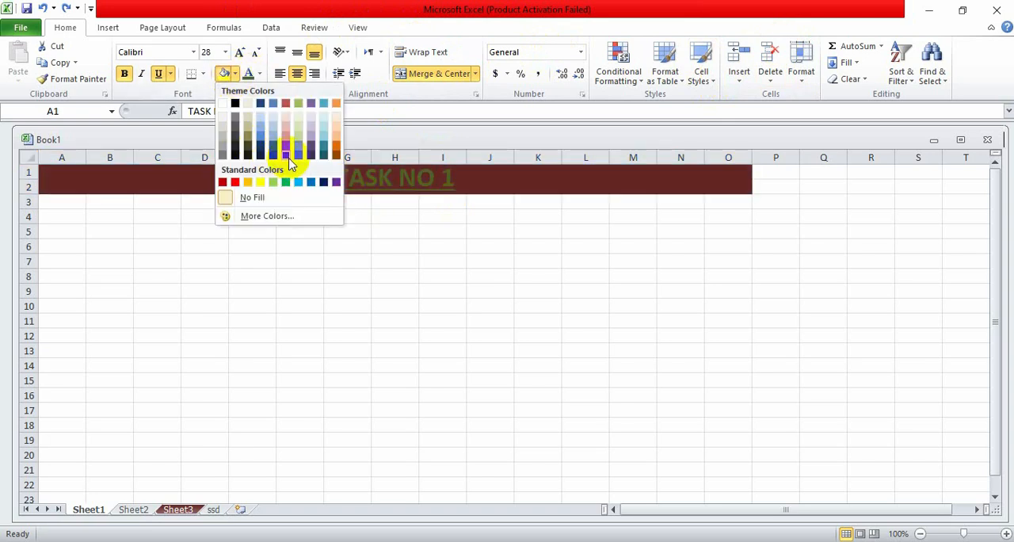
- Try a dark red fill on the TASK NO 1 heading and a merge of A3:O4, and undo both changes
left_click(287, 150)
left_click(373, 214)
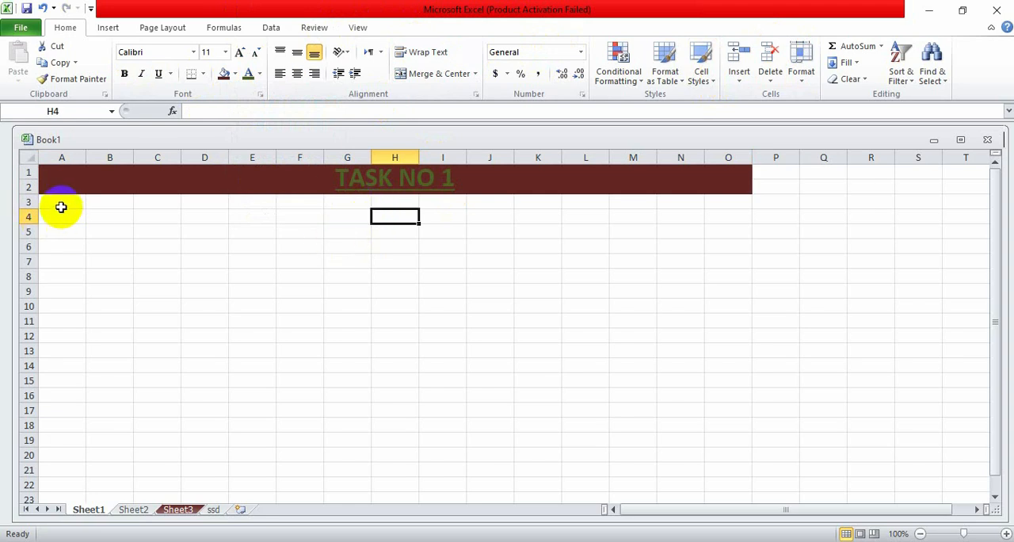
left_click_drag(46, 198, 742, 215)
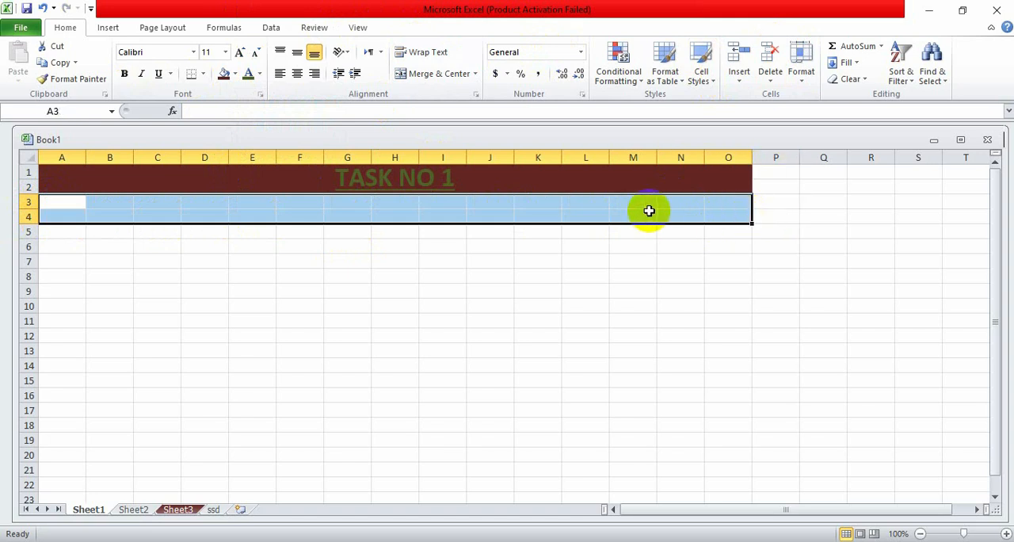
left_click(424, 73)
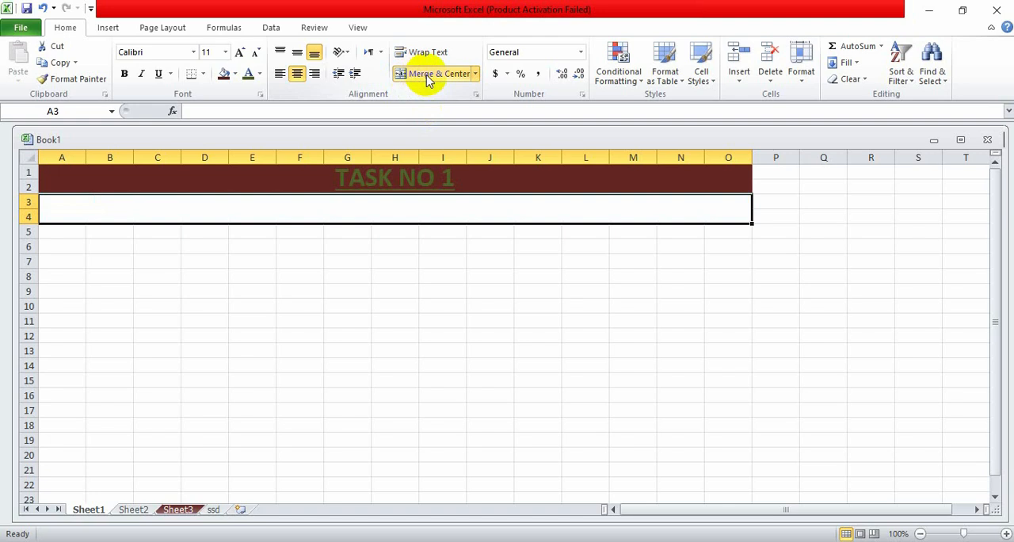
key("ctrl+z")
key("ctrl+z")
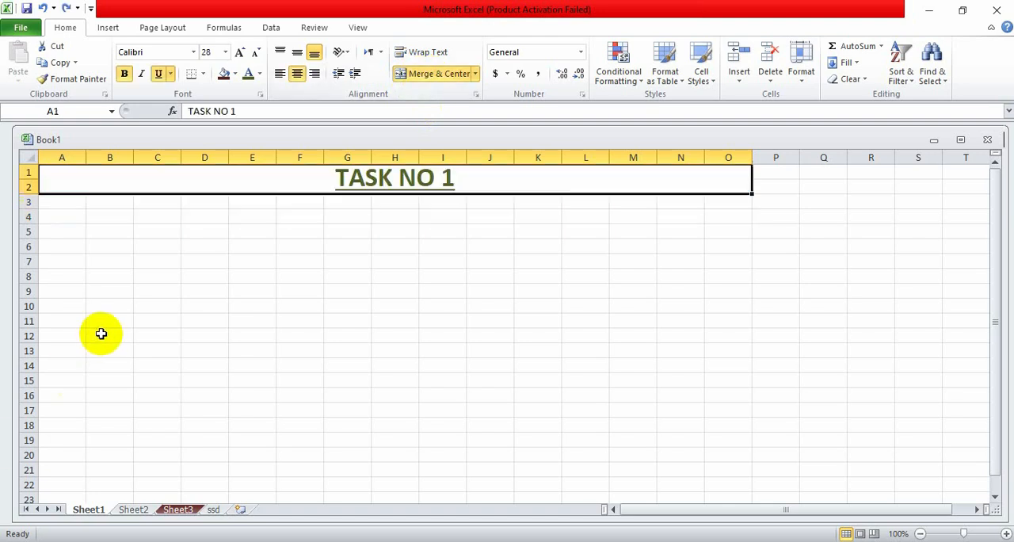
- Merge and center cells A3:Q5 and format the merged cell as bold at font size 48
mouse_move(40, 203)
left_mouse_down()
mouse_move(129, 244)
mouse_move(278, 222)
mouse_move(688, 220)
mouse_move(737, 227)
mouse_move(745, 247)
mouse_move(827, 234)
mouse_move(810, 238)
left_mouse_up()
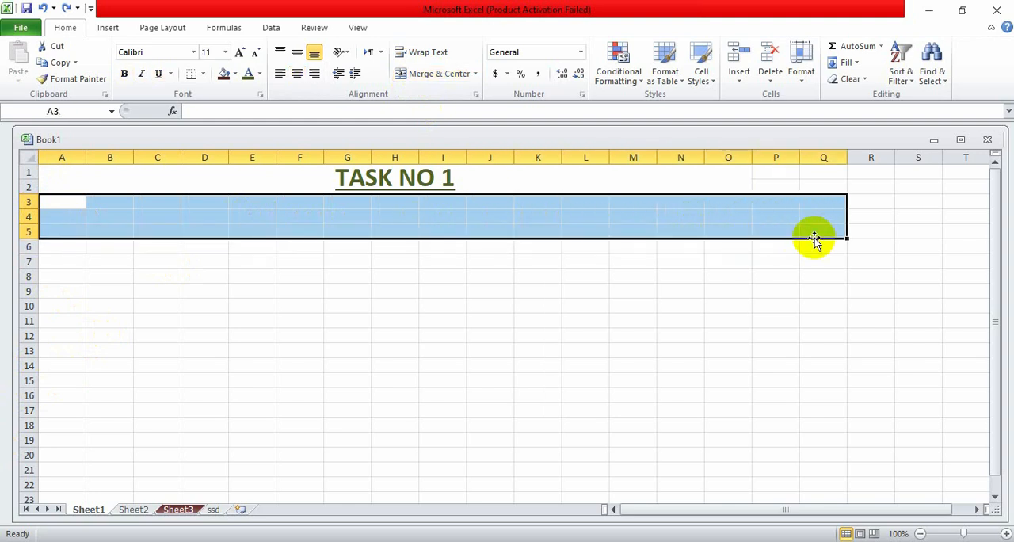
left_click(462, 73)
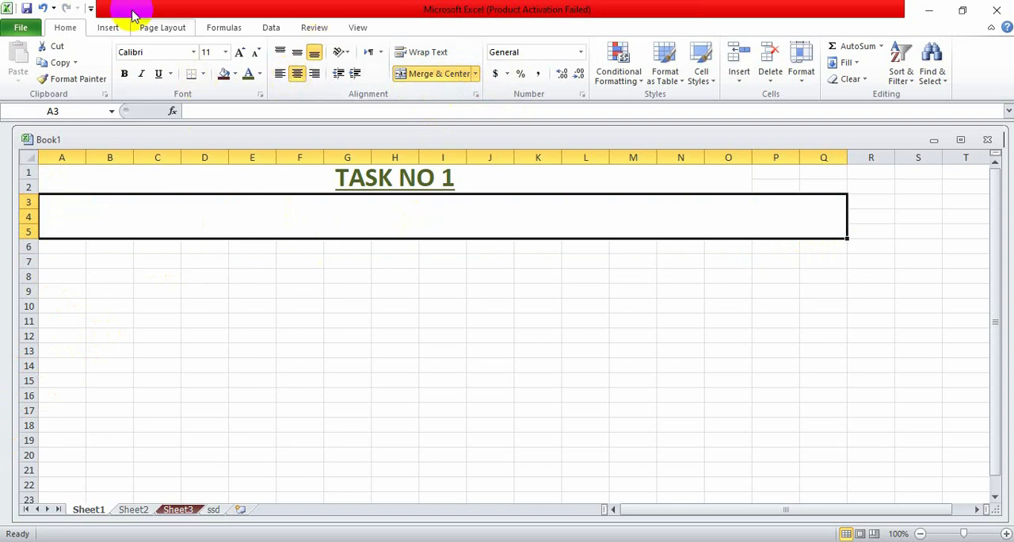
left_click(127, 73)
left_click(226, 51)
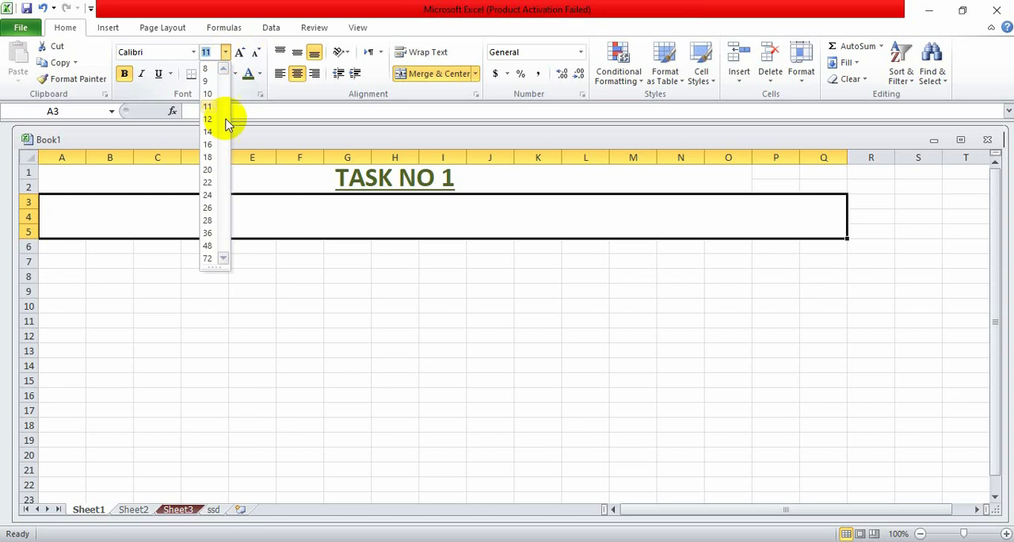
left_click(208, 244)
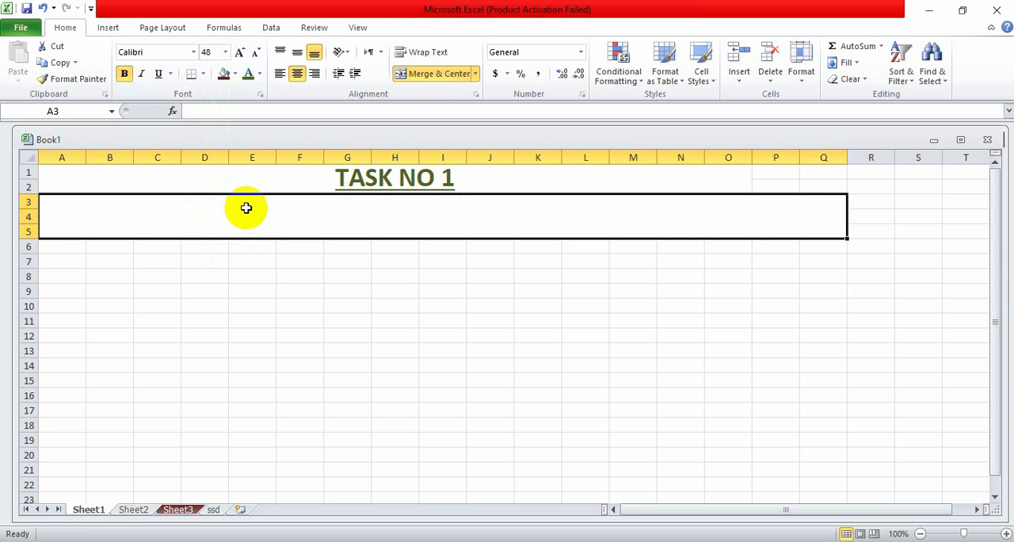
- Discard the trial letter in the merged cell A3:Q5 and set its font size to 28
type("S")
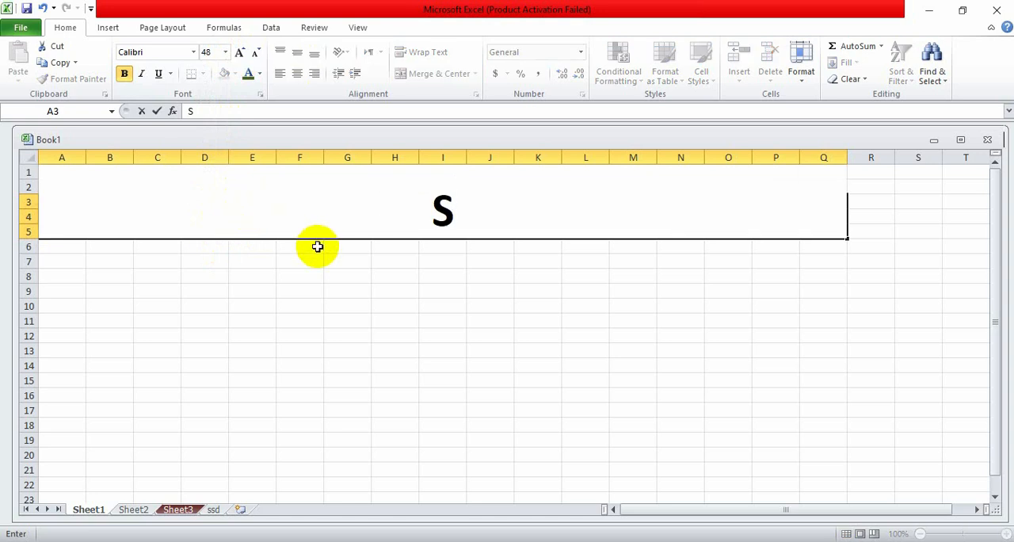
key("BackSpace")
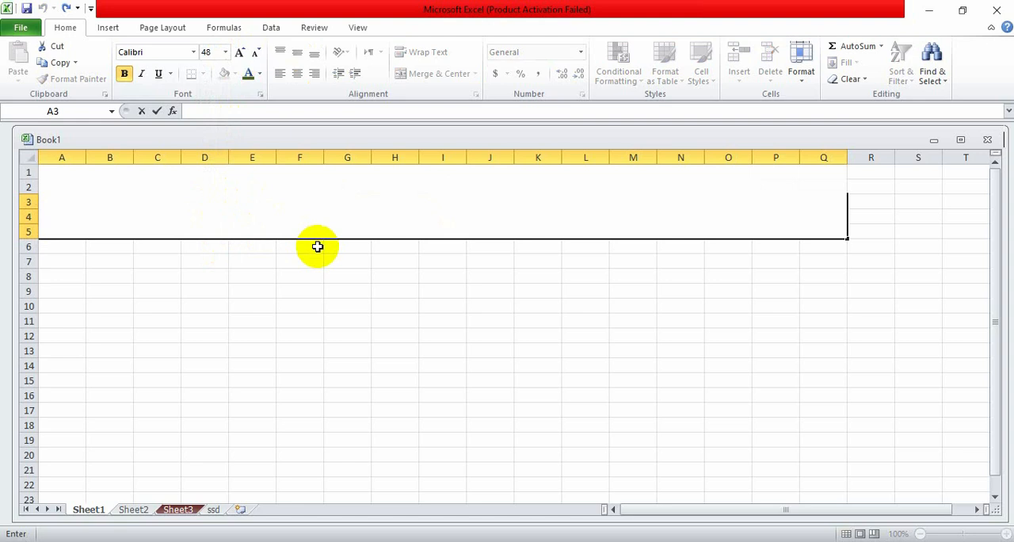
key("Escape")
left_click(227, 51)
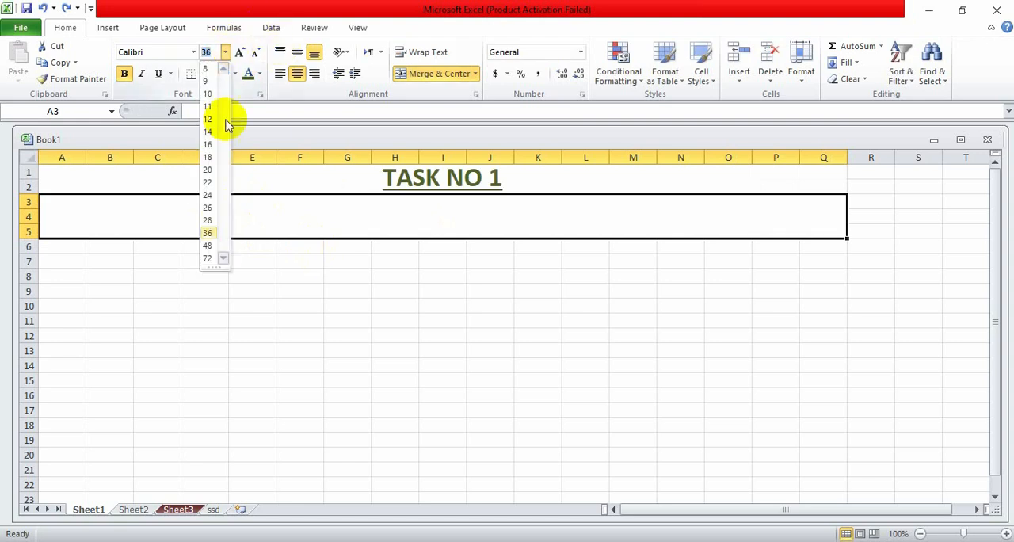
left_click(210, 221)
- Try entering the heading STUDENT DATA SHEET in the merged cell A3:Q5, and cancel the entry
type("ST")
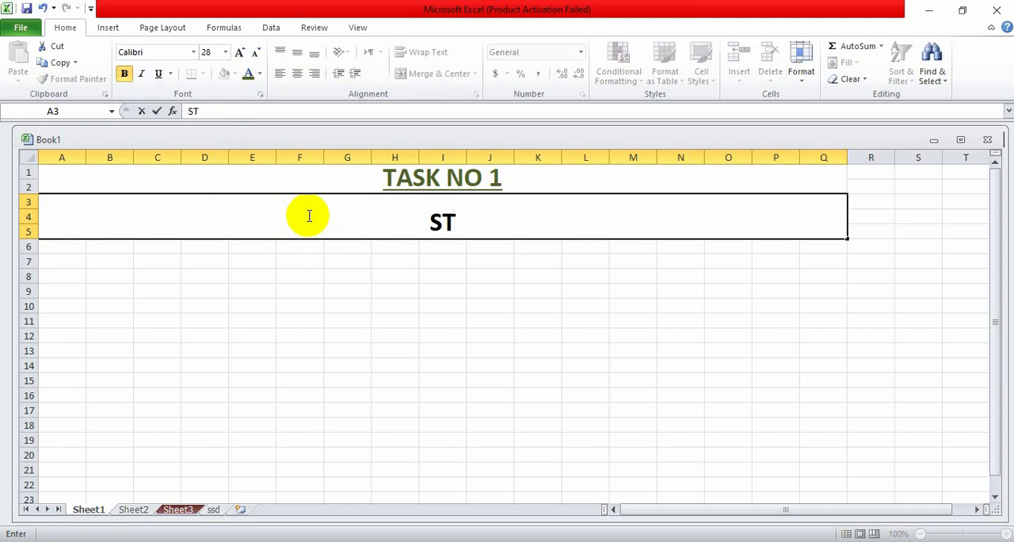
type("UDENT")
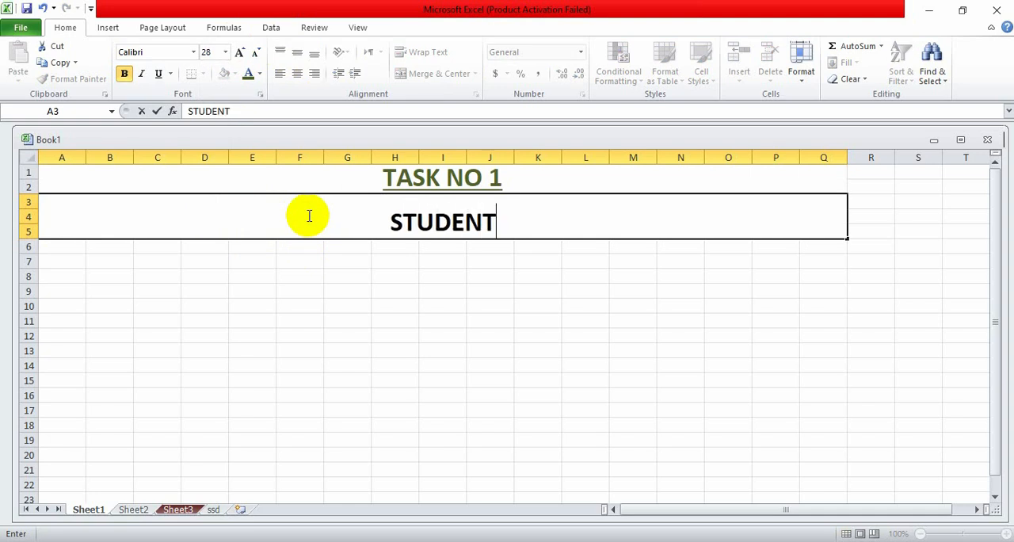
type(" d")
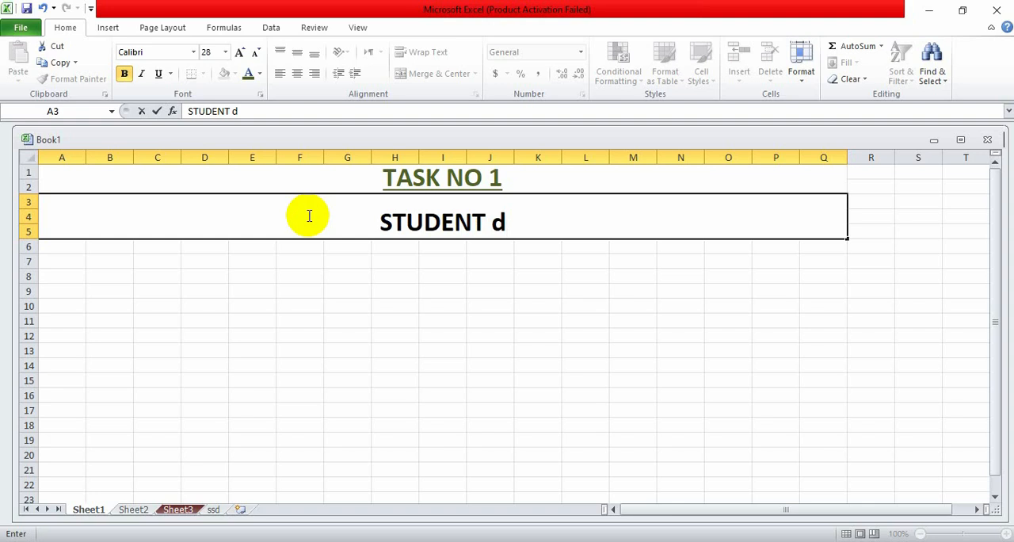
key("BackSpace")
type("DATA")
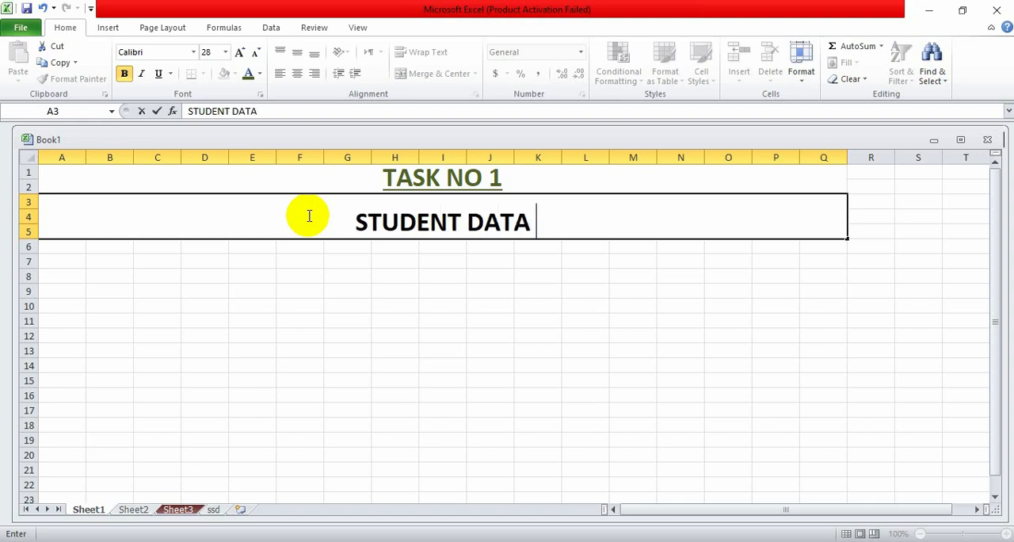
type(" Sh")
key("BackSpace")
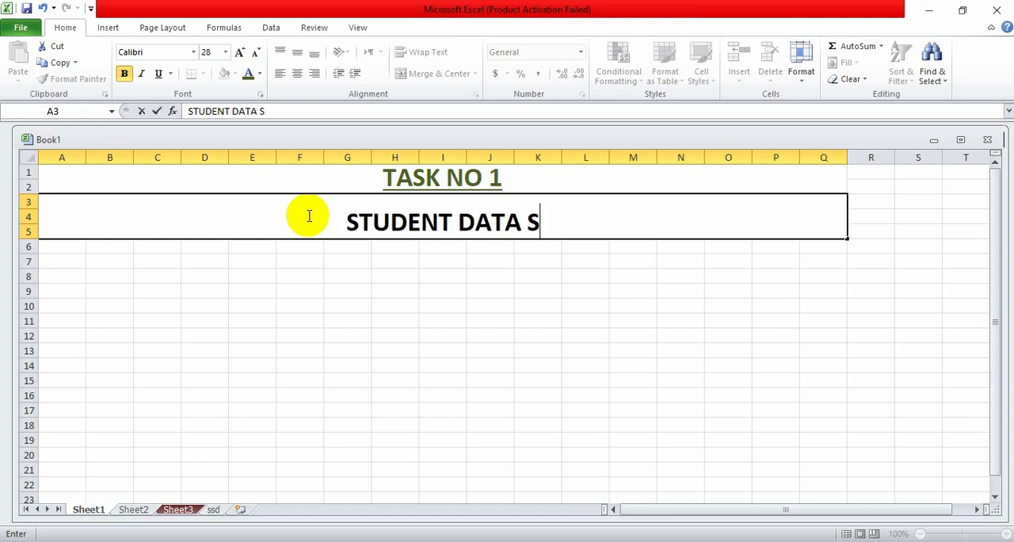
type("HEET")
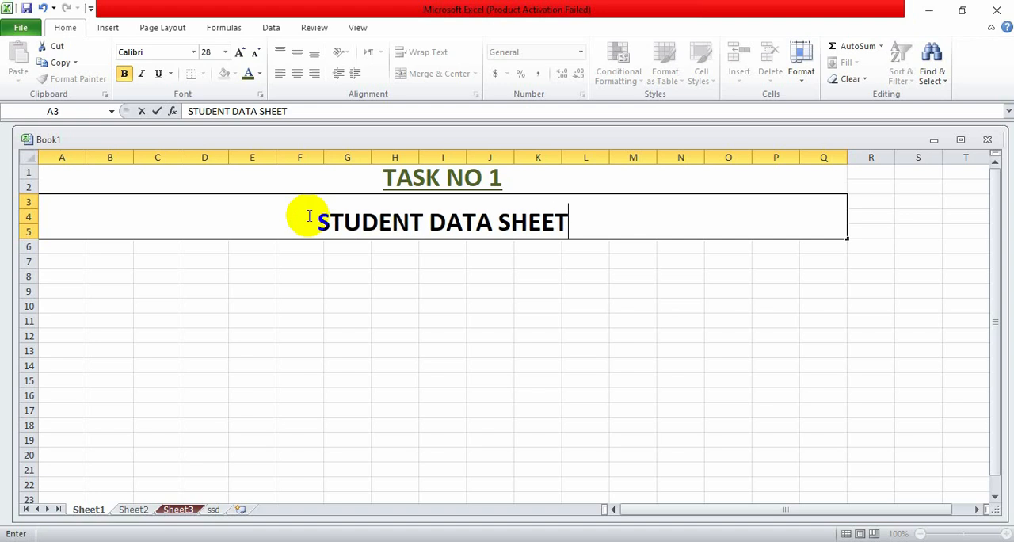
key("Escape")
- Enter the bold column header S # NO in A6 and the first serial number 1 in A7
left_click(70, 246)
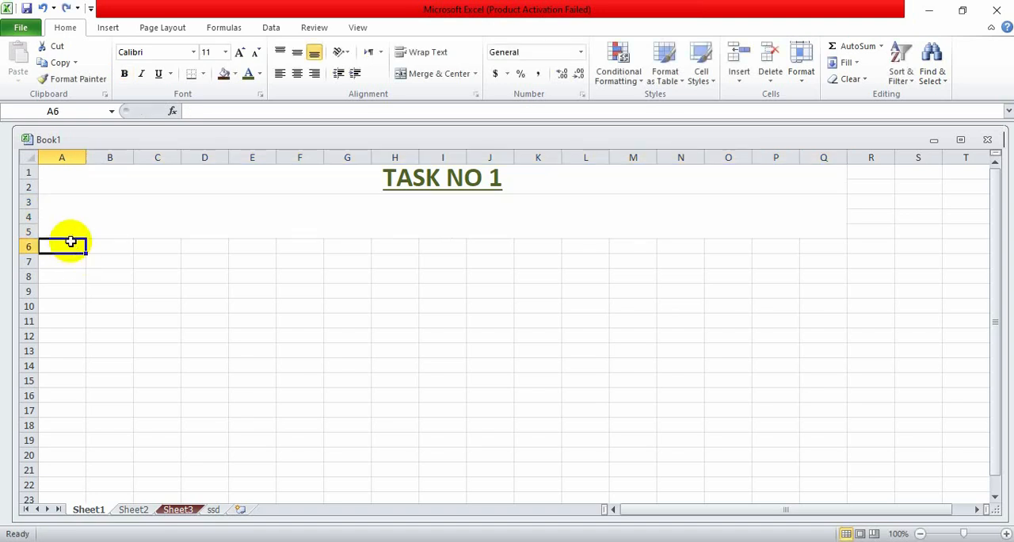
left_click_drag(72, 247, 820, 246)
left_click(48, 247)
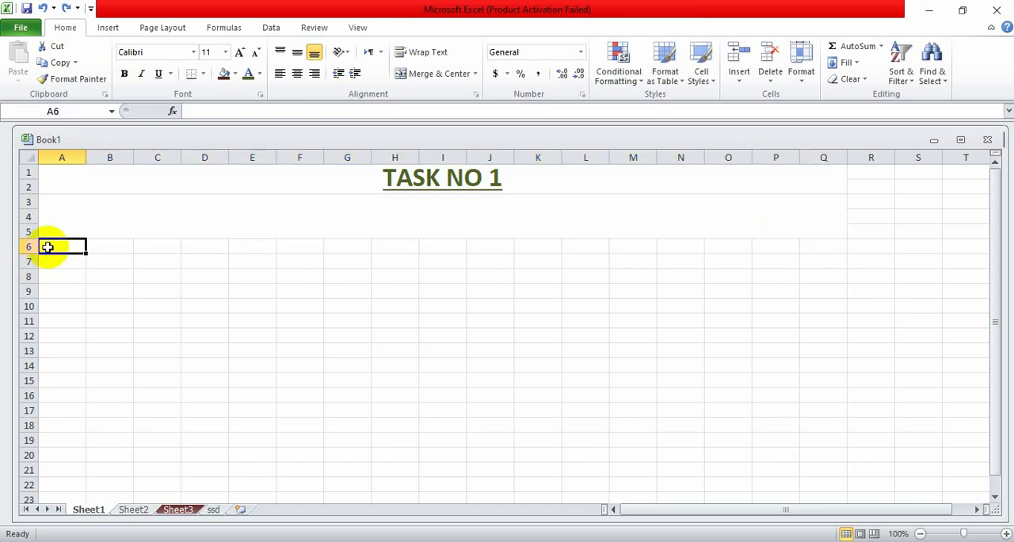
type("S")
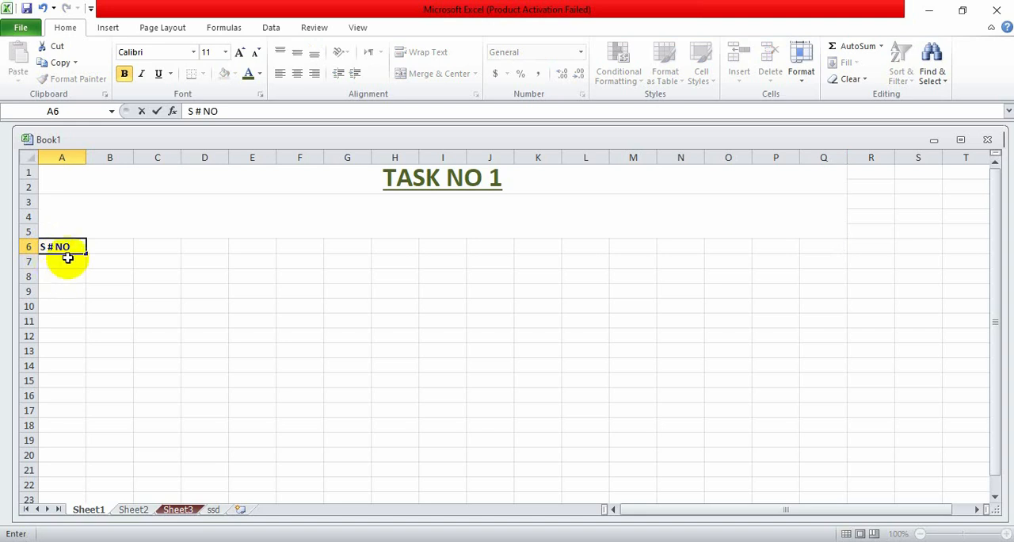
key("Return")
type("1")
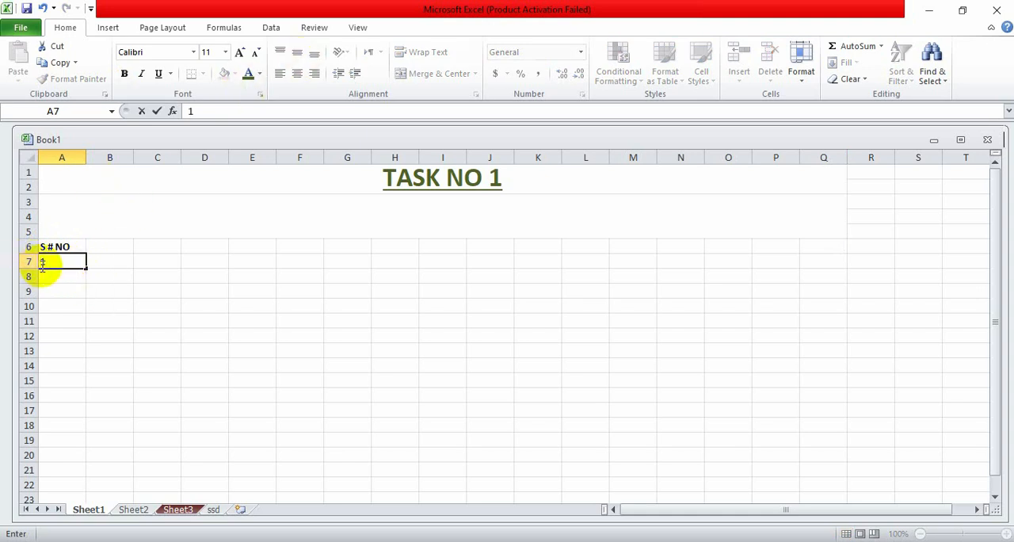
left_click(216, 233)
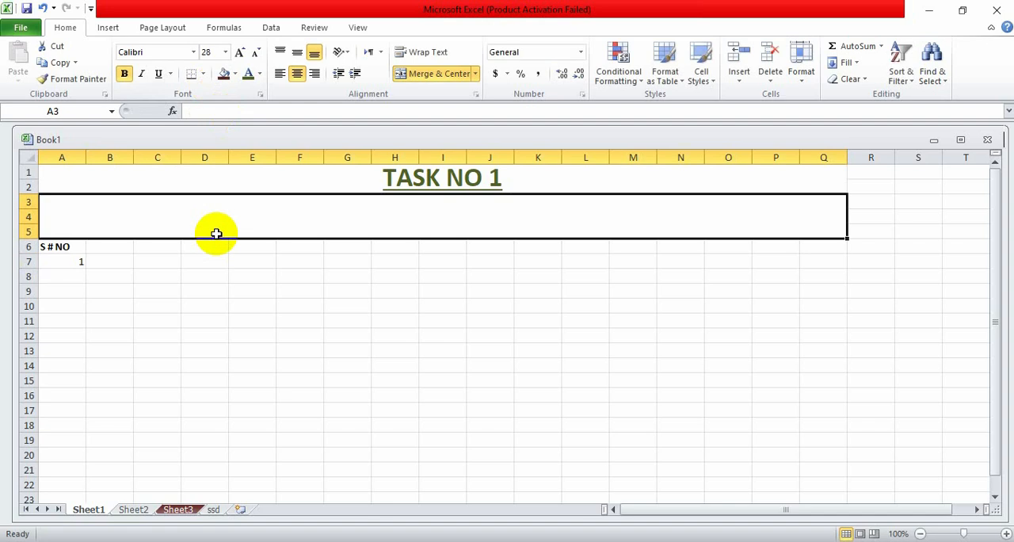
- Right-align the serial number in A7 and autofill it down to A29 as an increasing series
left_click(61, 262)
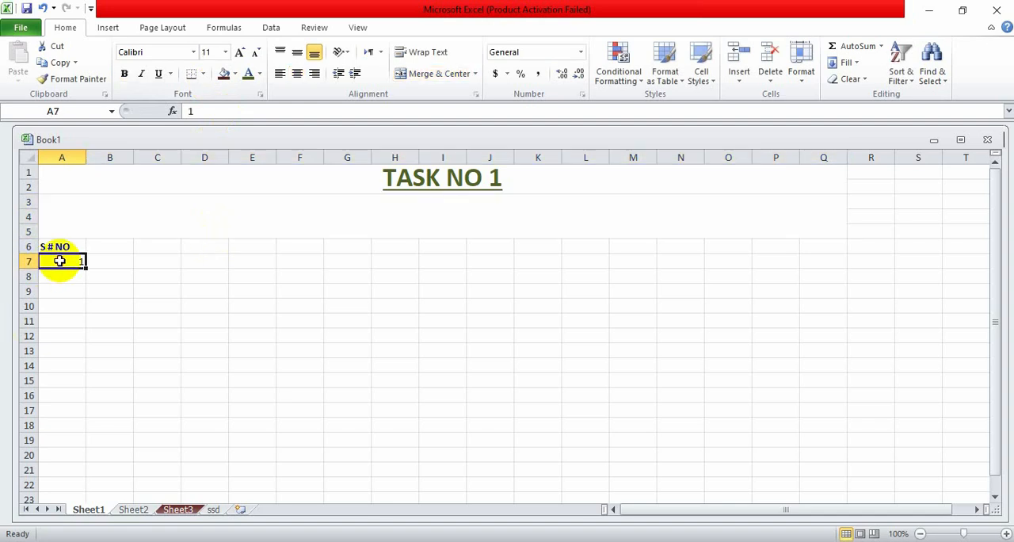
left_click(314, 56)
left_click(316, 73)
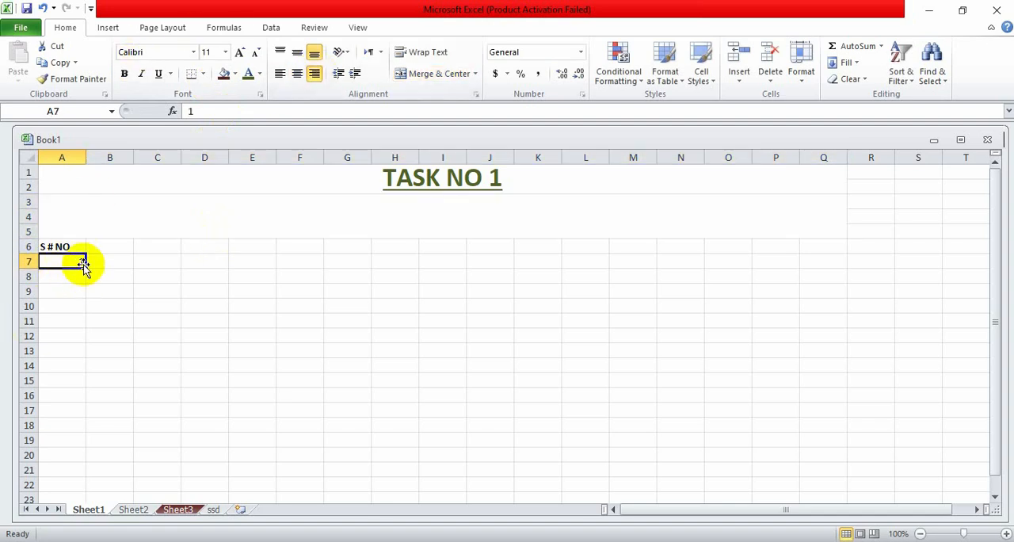
left_click_drag(85, 269, 69, 473)
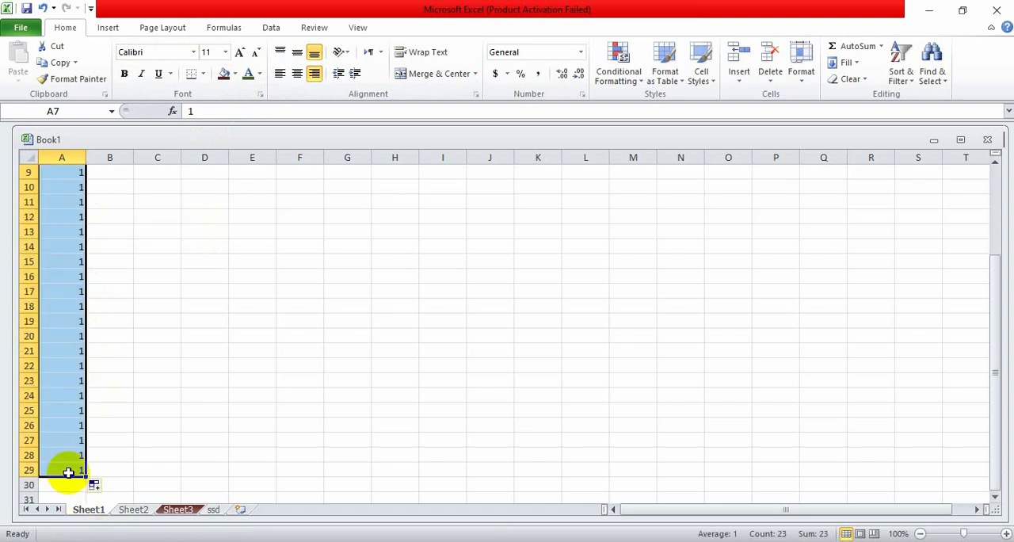
left_click(96, 490)
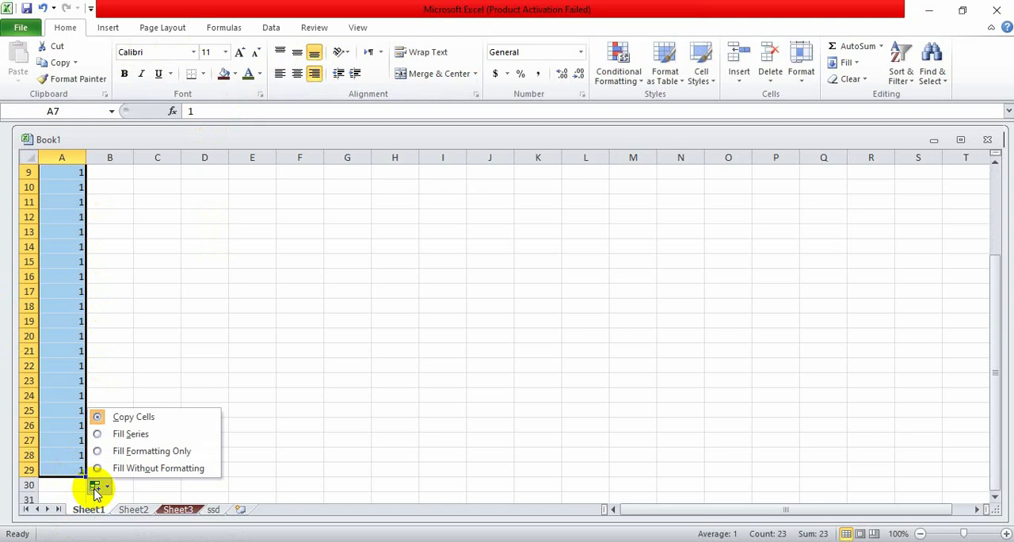
left_click(125, 436)
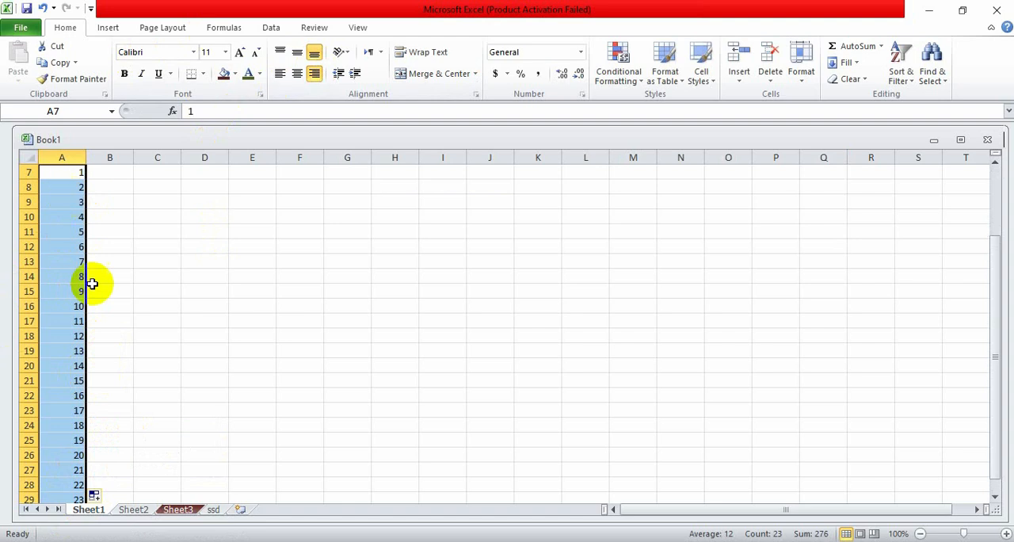
scroll(67, 369, "down", 6)
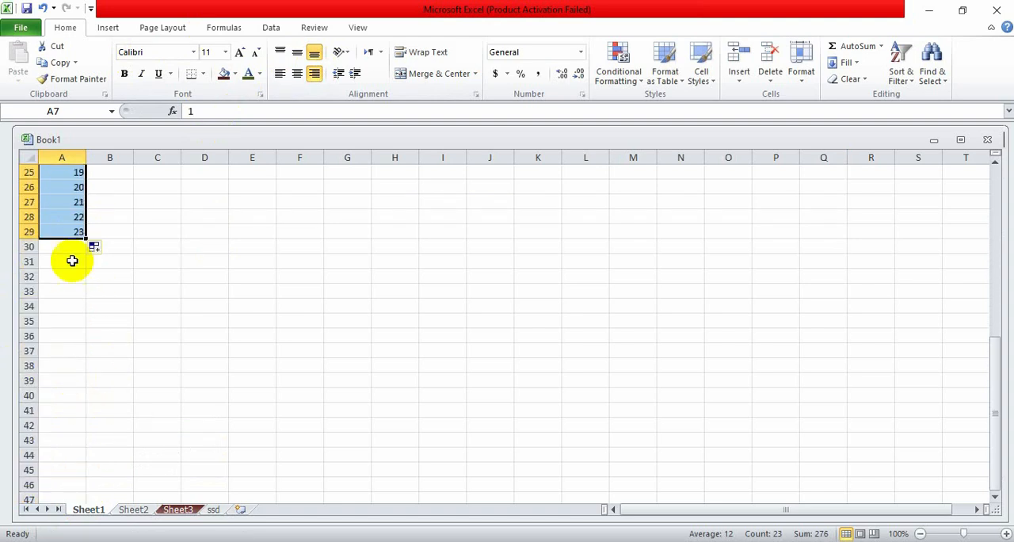
left_click(99, 248)
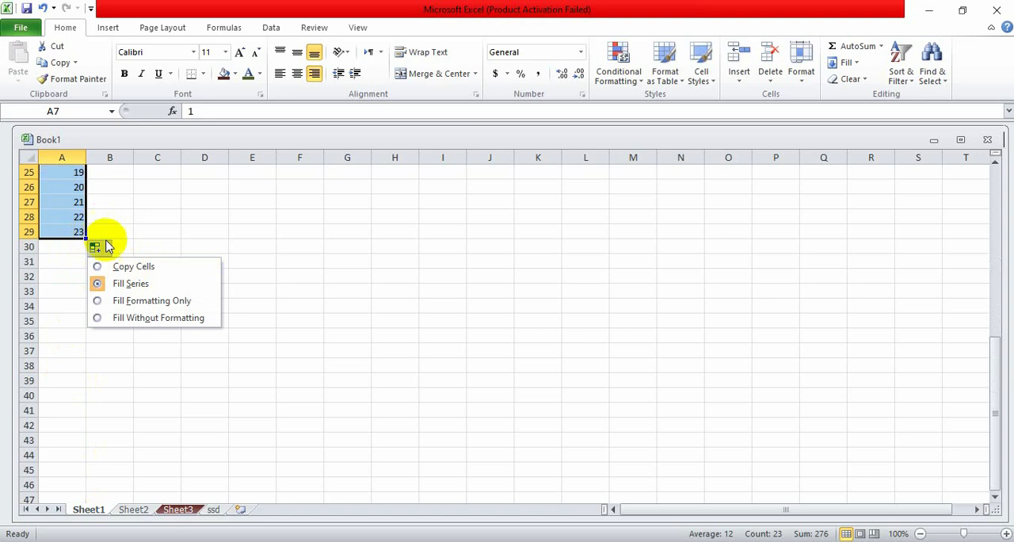
left_click(127, 287)
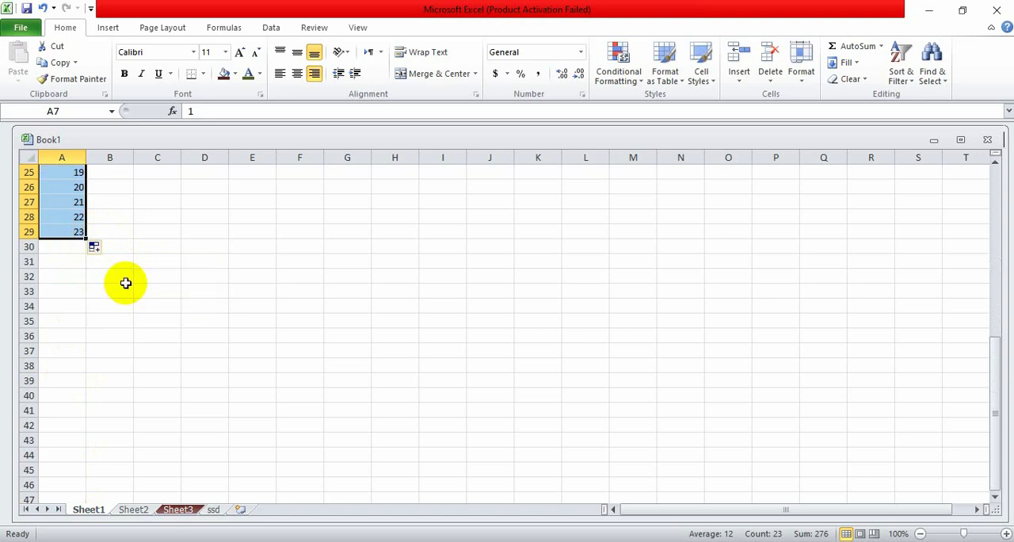
scroll(4, 233, "up", 8)
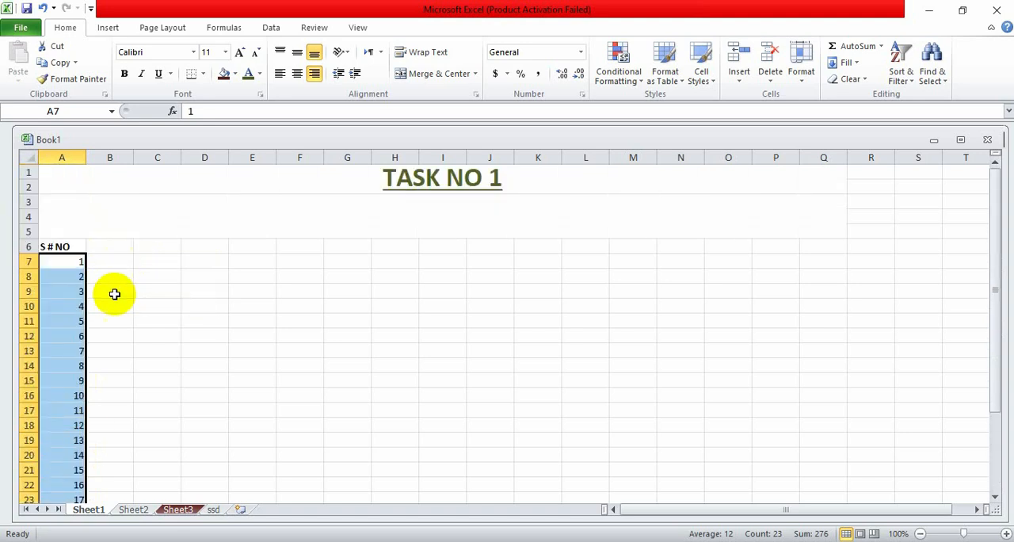
- Enter the column header GR NO in B6 and make it bold
left_click(96, 245)
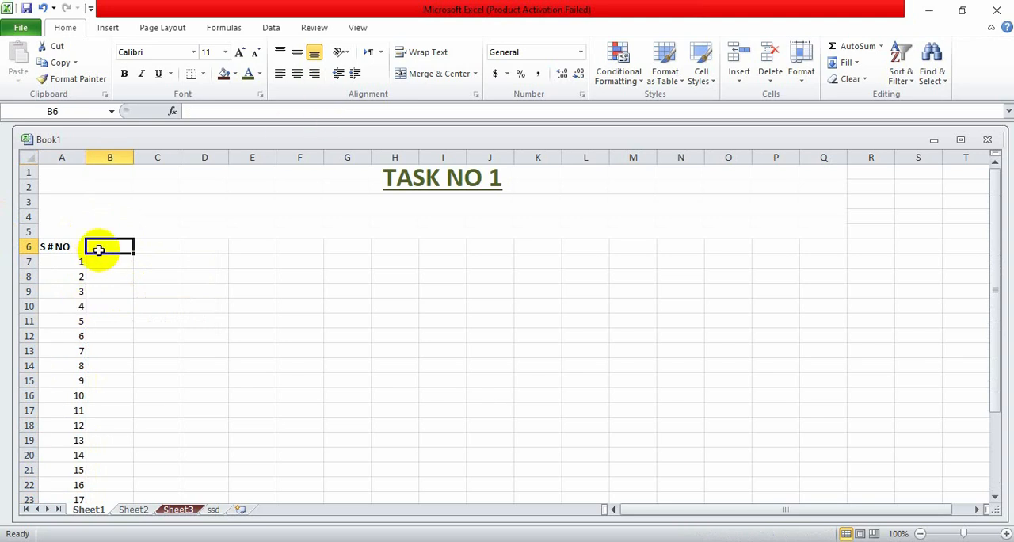
type("G")
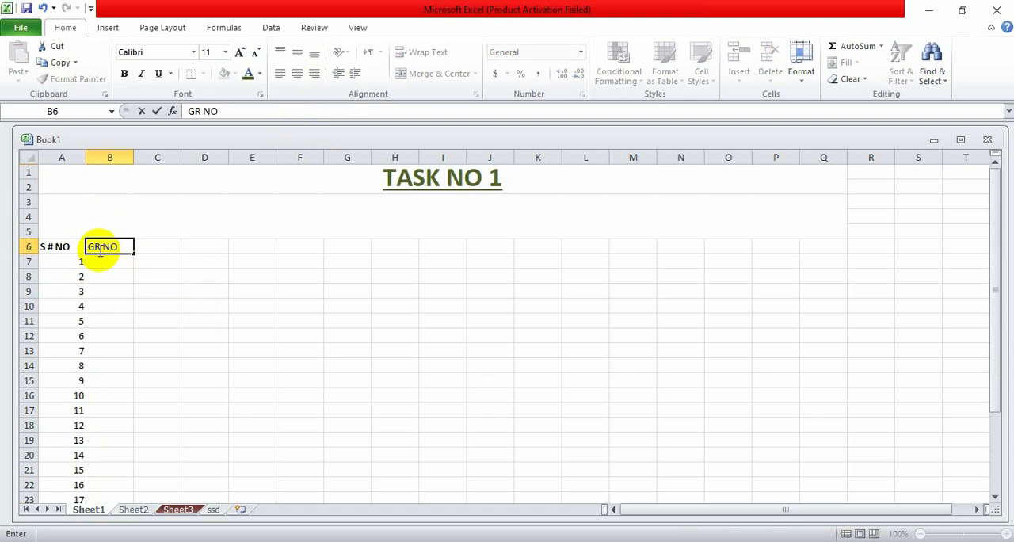
type("R NO")
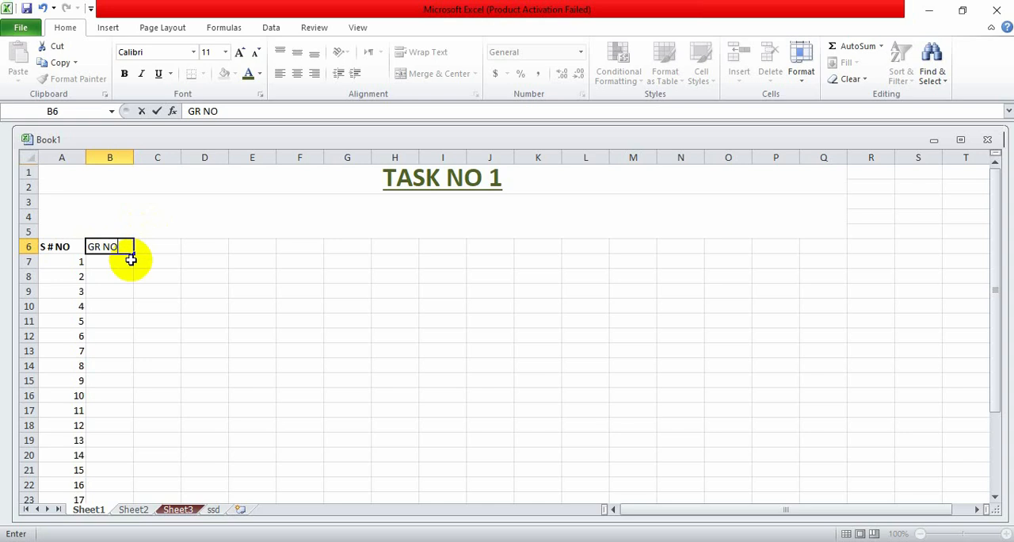
left_click_drag(118, 246, 74, 247)
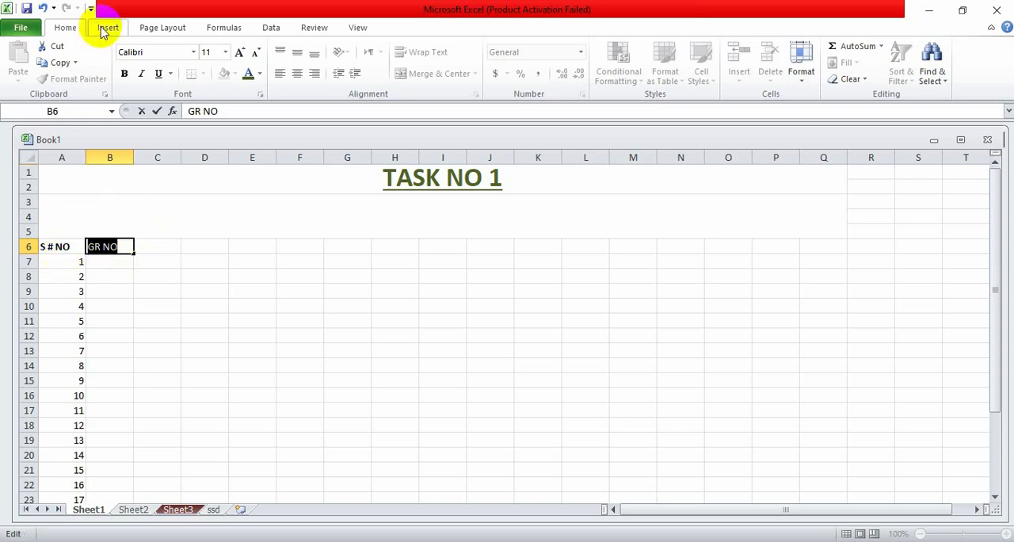
left_click(124, 74)
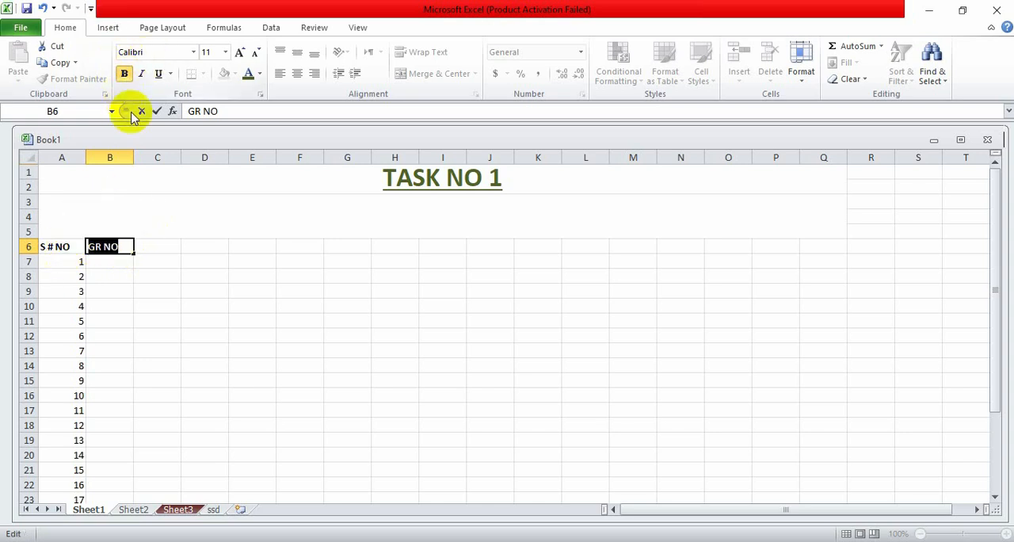
left_click(127, 272)
- Enter 1001 in B7 and autofill it down to B29 as an increasing series
left_click(126, 260)
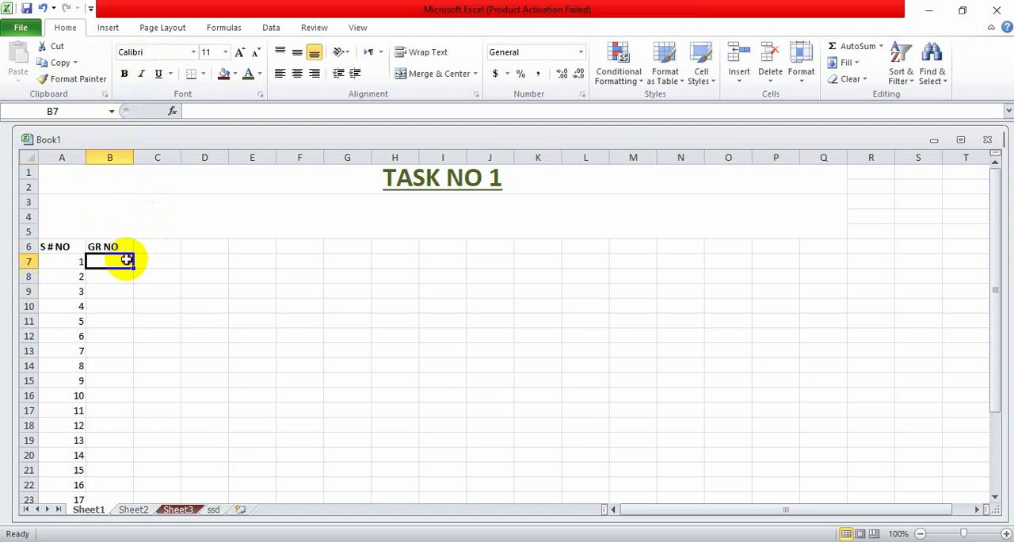
type("1")
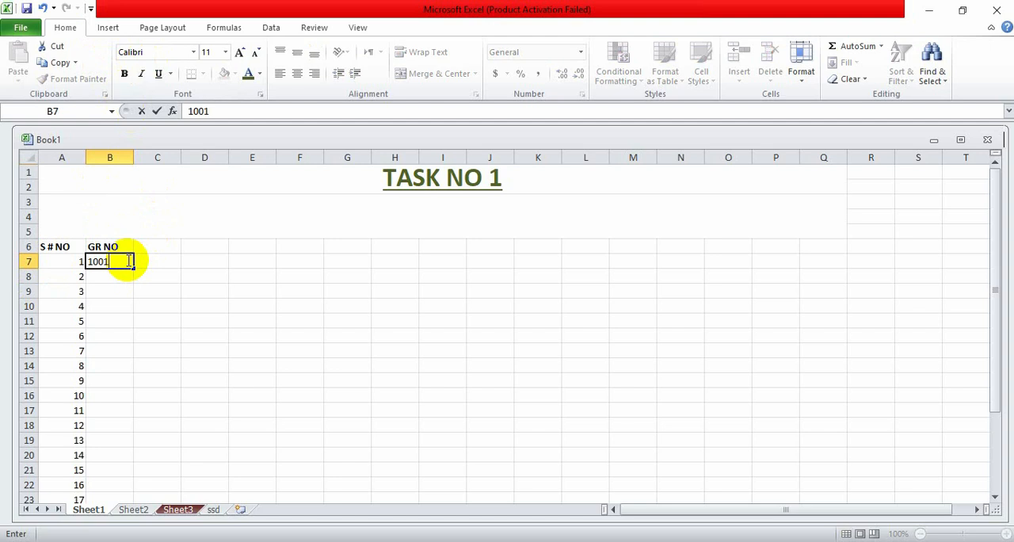
type("001")
left_click(101, 274)
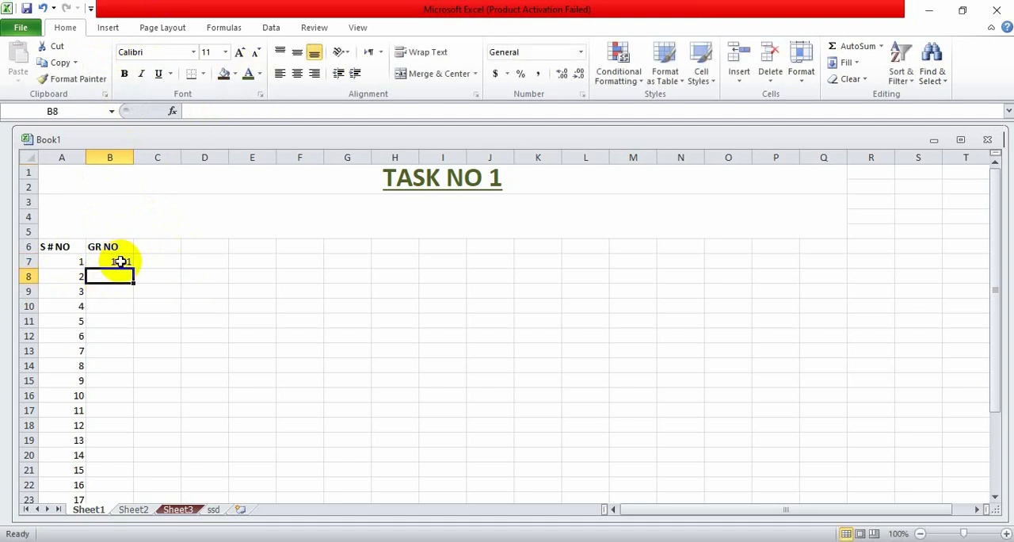
left_click(119, 262)
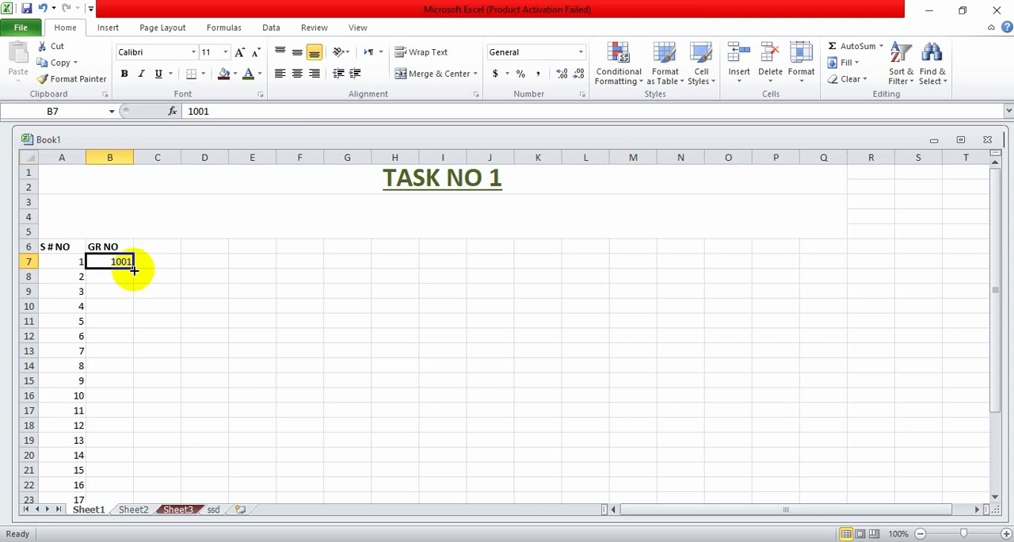
left_click_drag(133, 270, 122, 473)
left_click(148, 487)
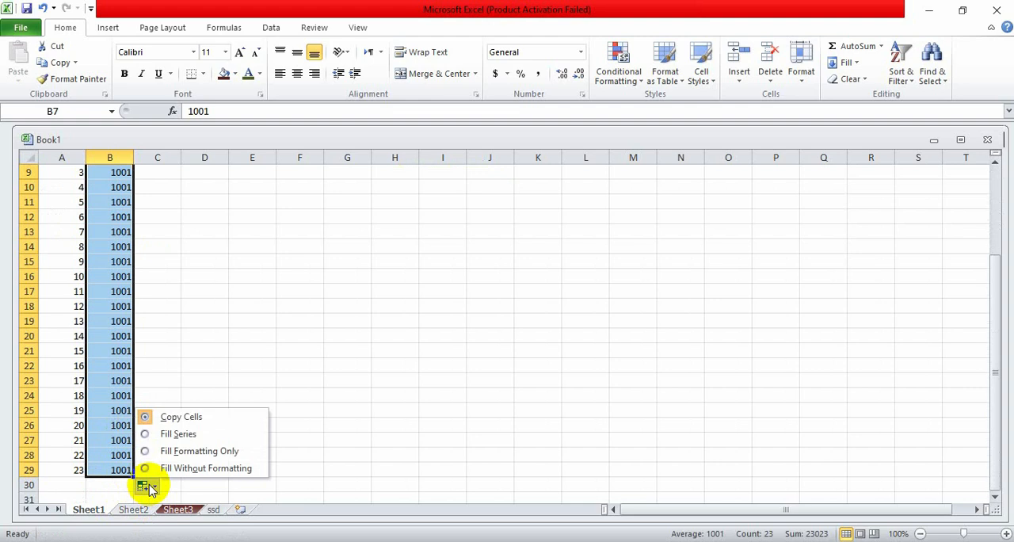
left_click(168, 434)
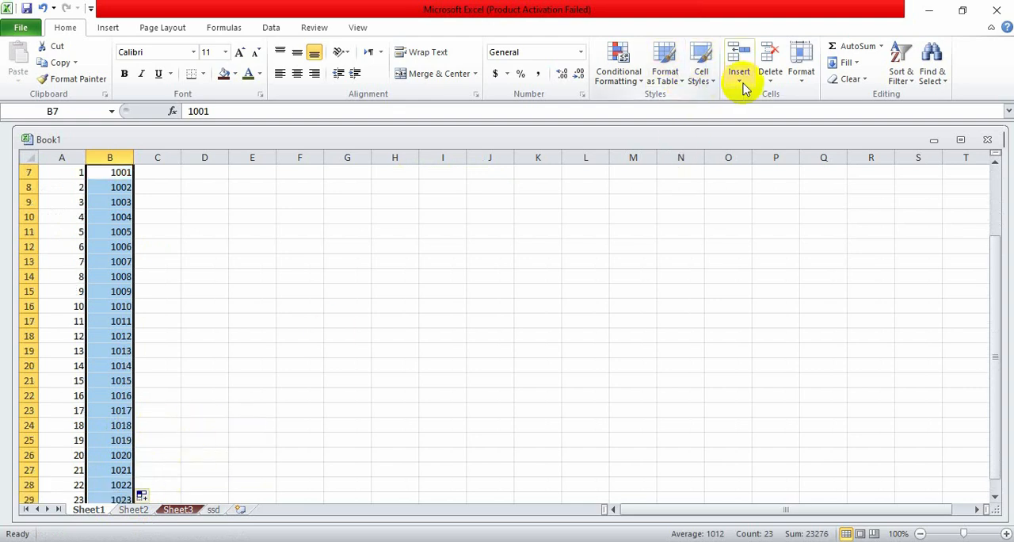
left_click(803, 75)
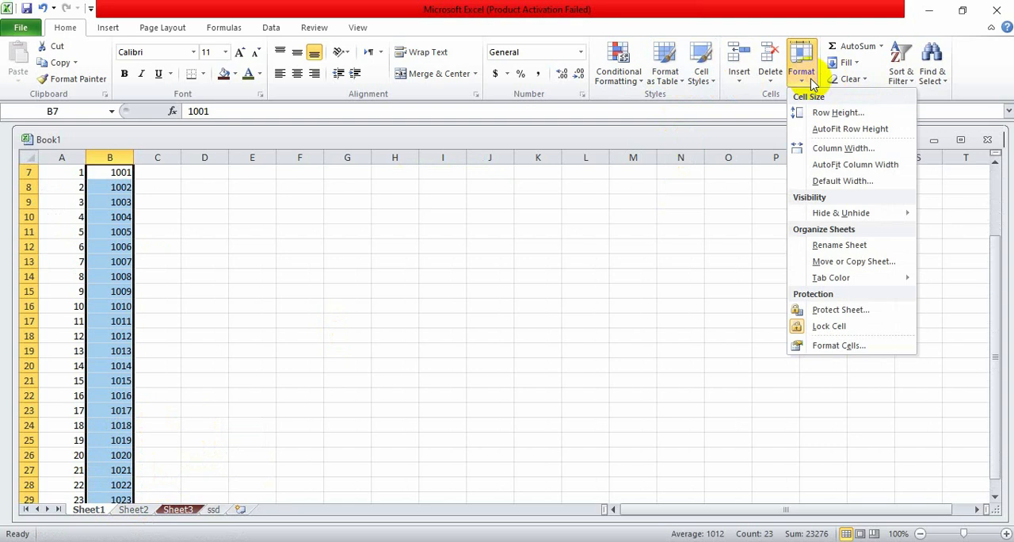
left_click(826, 152)
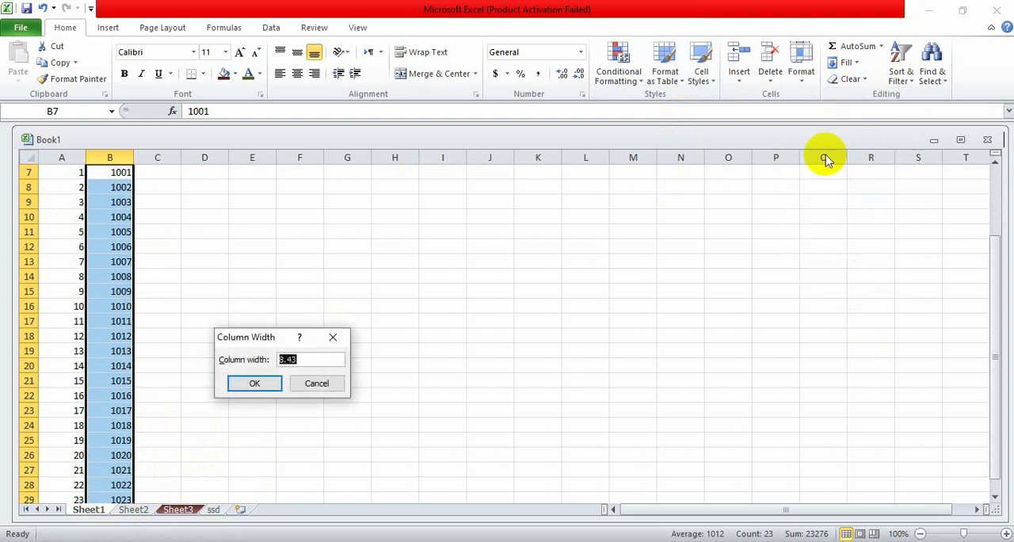
left_click(241, 383)
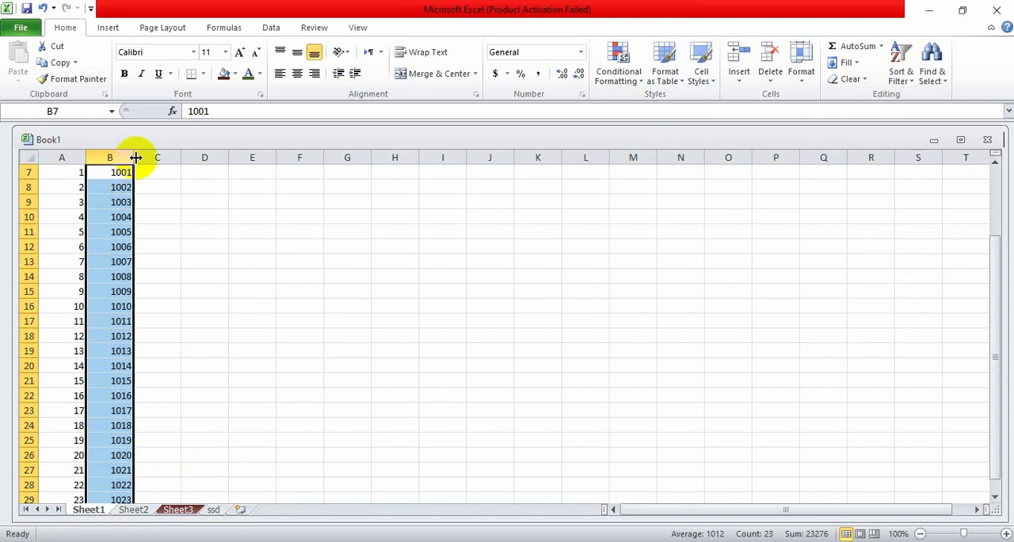
- Widen column B to about twice its width and centre the GR numbers in B7:B29
left_click_drag(135, 157, 182, 156)
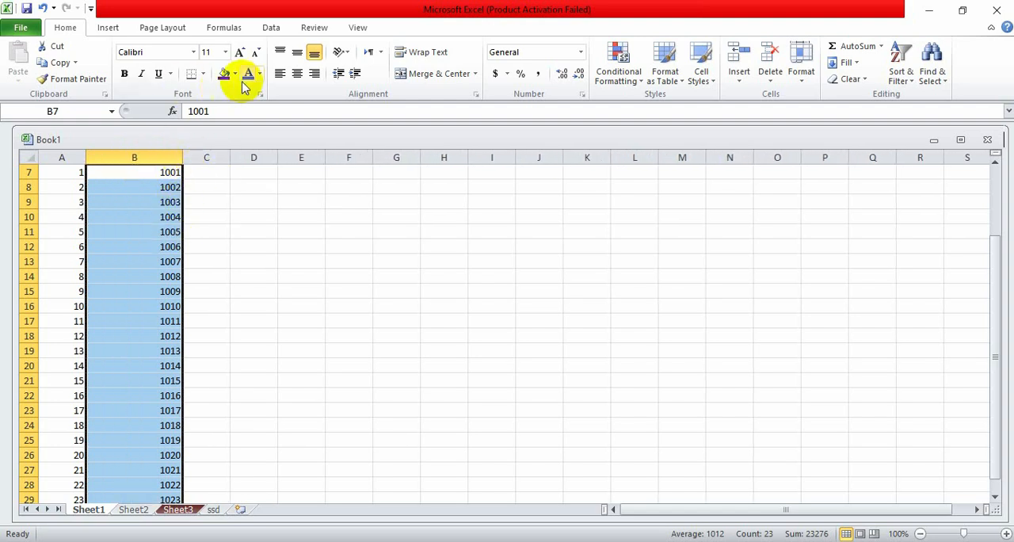
left_click(296, 73)
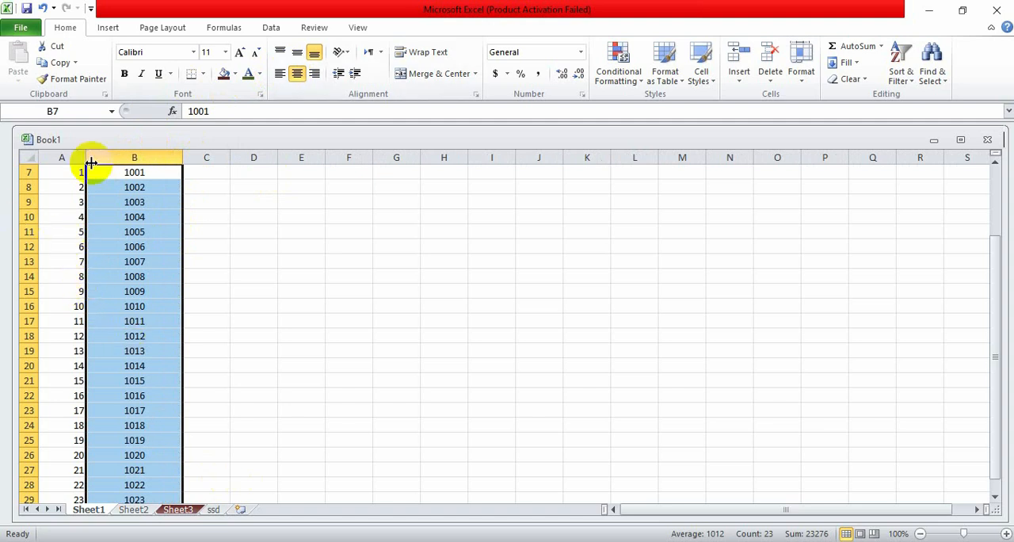
left_click(210, 176)
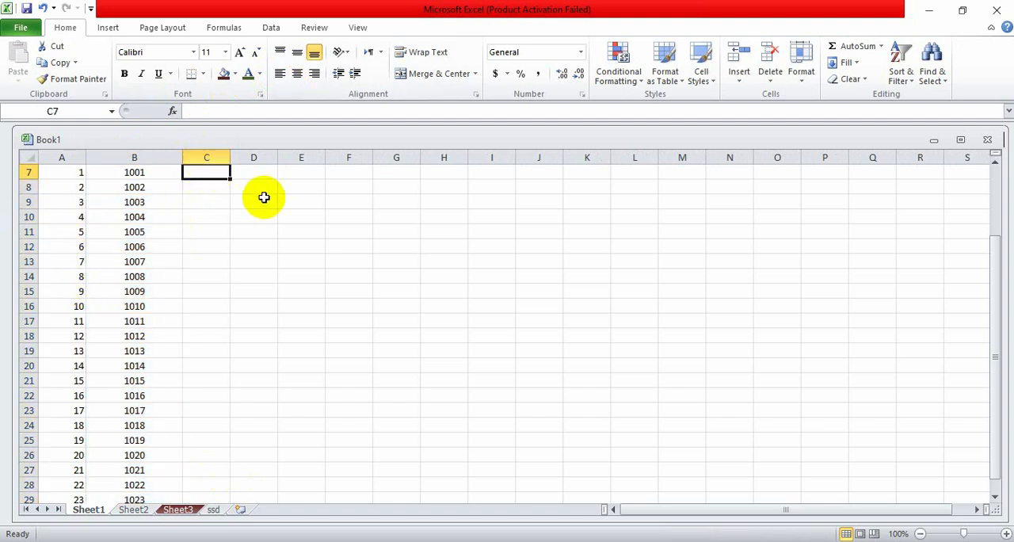
left_click_drag(231, 178, 253, 477)
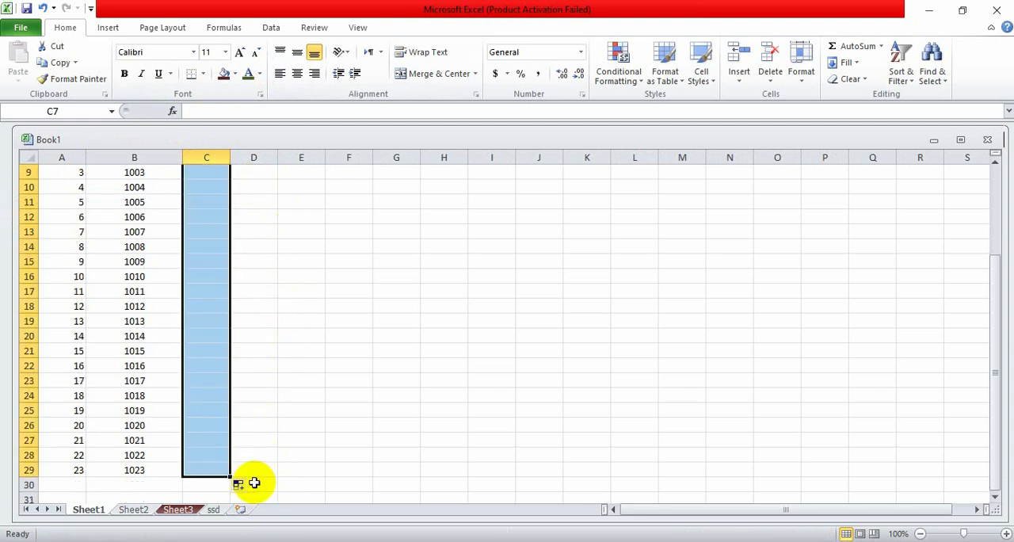
left_click(272, 350)
scroll(210, 209, "up", 3)
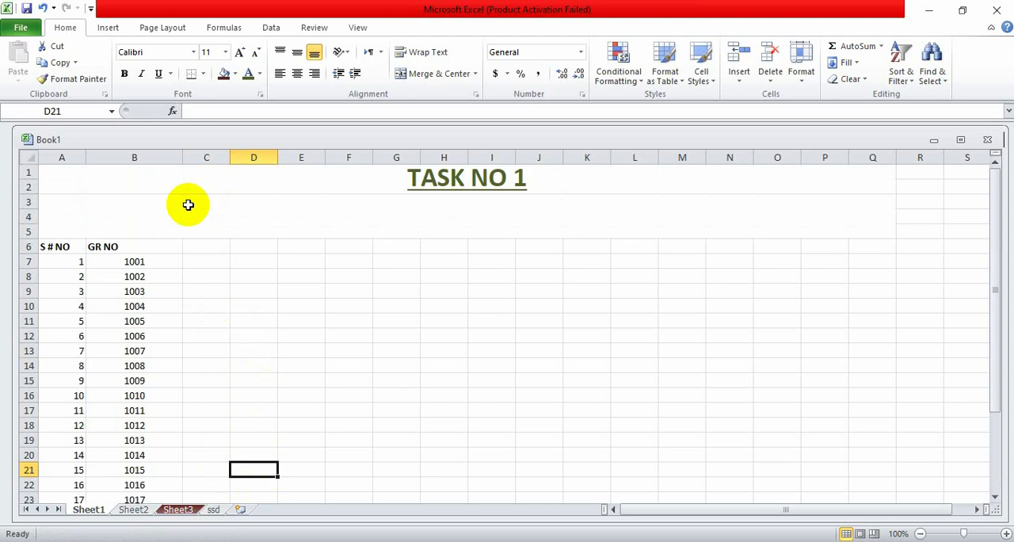
left_click(205, 260)
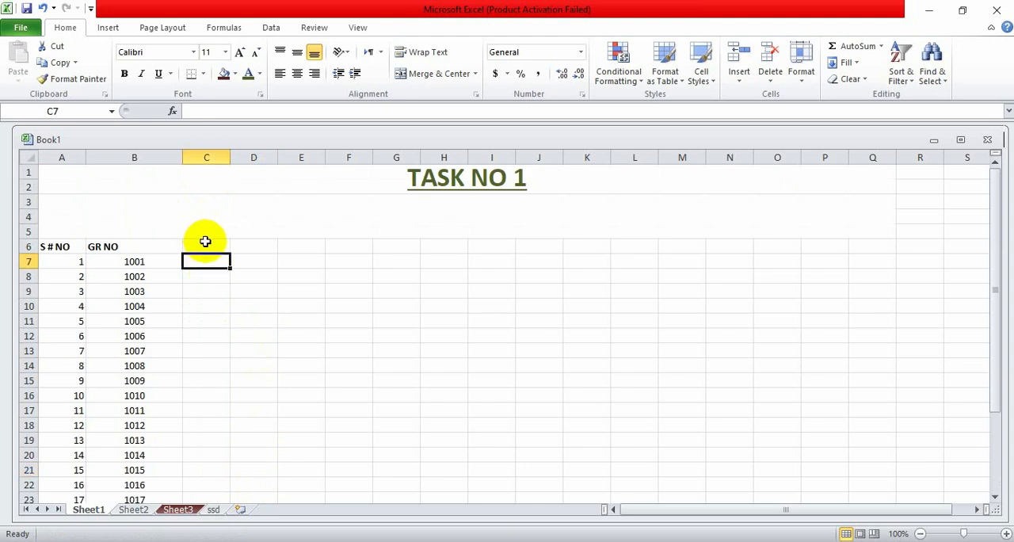
left_click(205, 246)
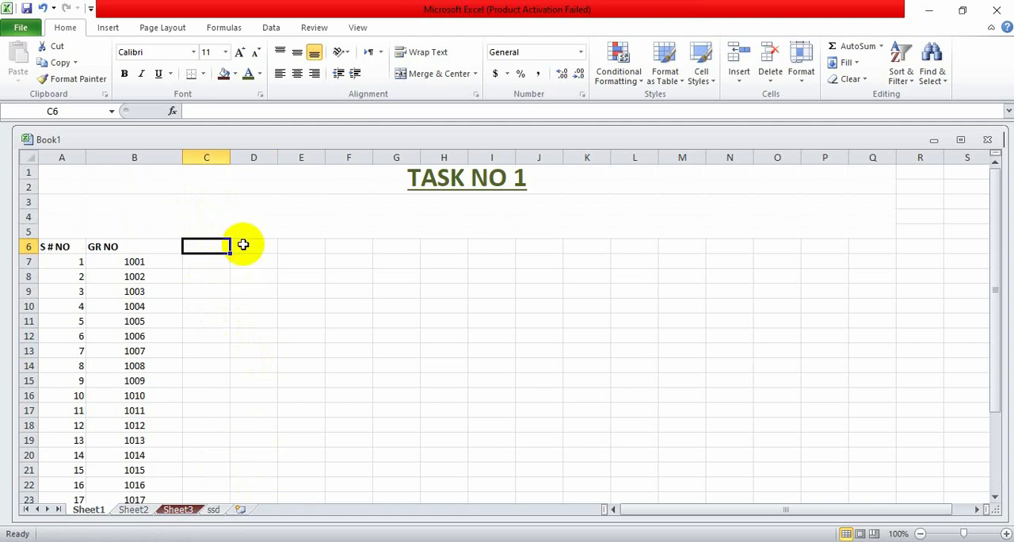
left_click(242, 251)
- Widen column C to about twice its width, matching column B
left_click(198, 243)
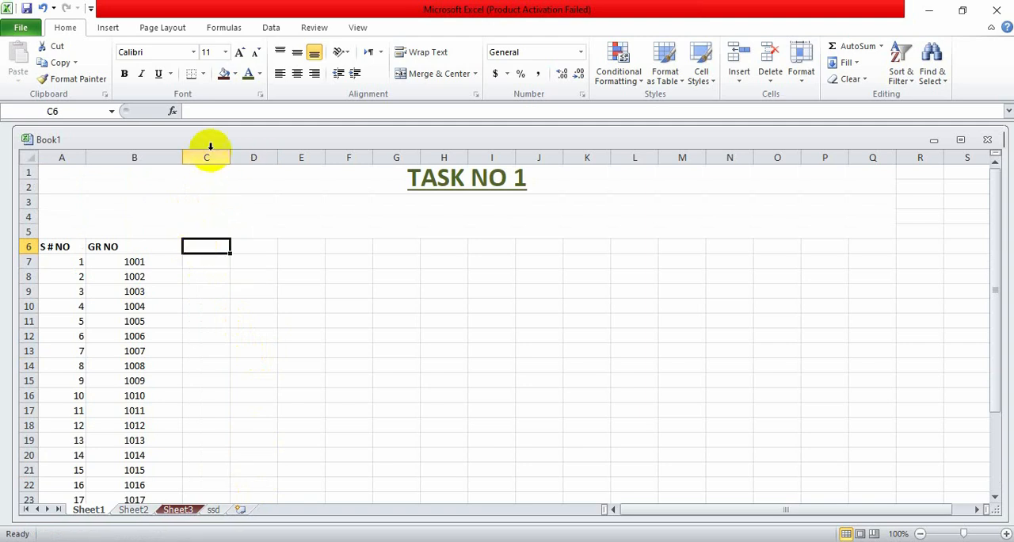
left_click_drag(230, 162, 278, 170)
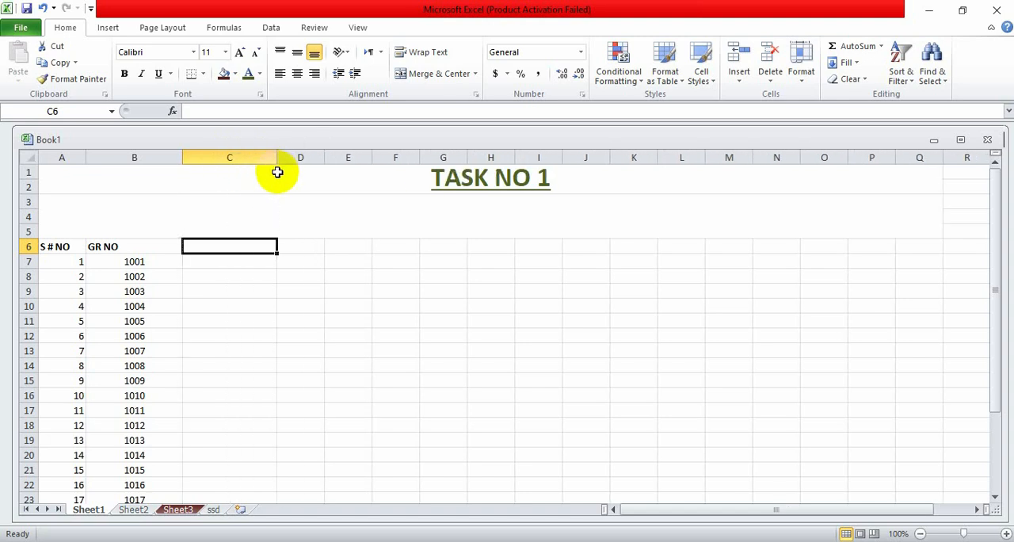
scroll(477, 282, "down", 3)
scroll(332, 289, "up", 3)
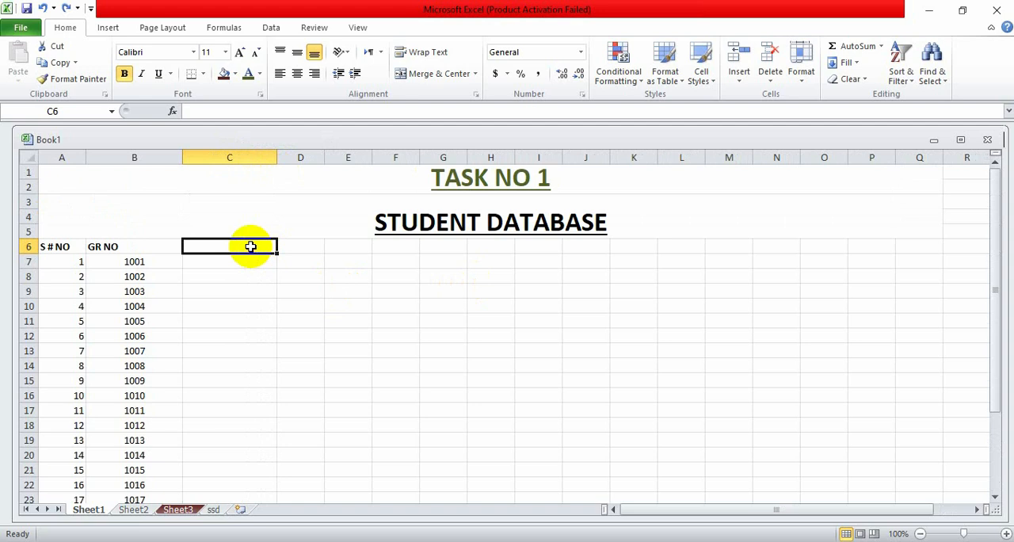
- Enter the column header NAME in C6 and centre it in the cell
type("n")
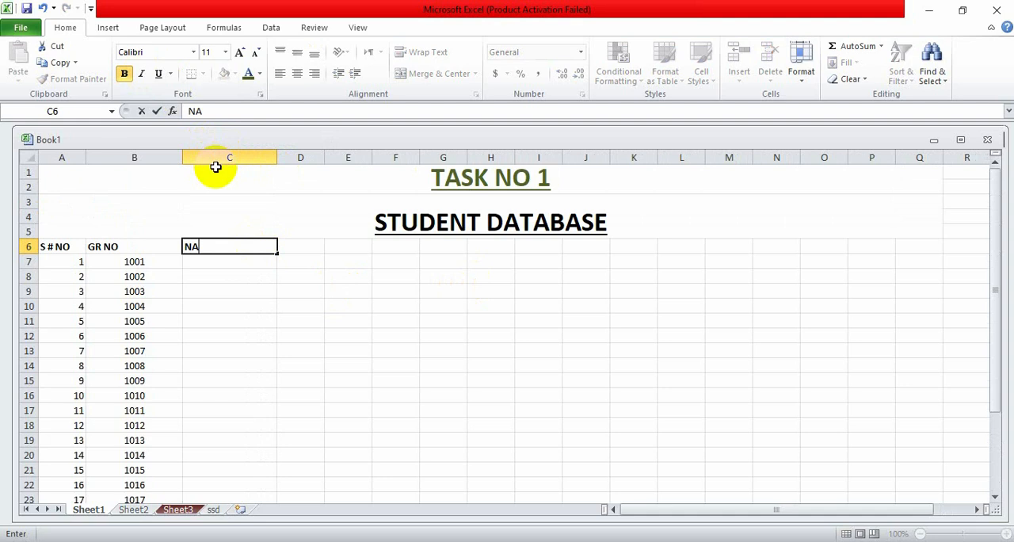
type("AME")
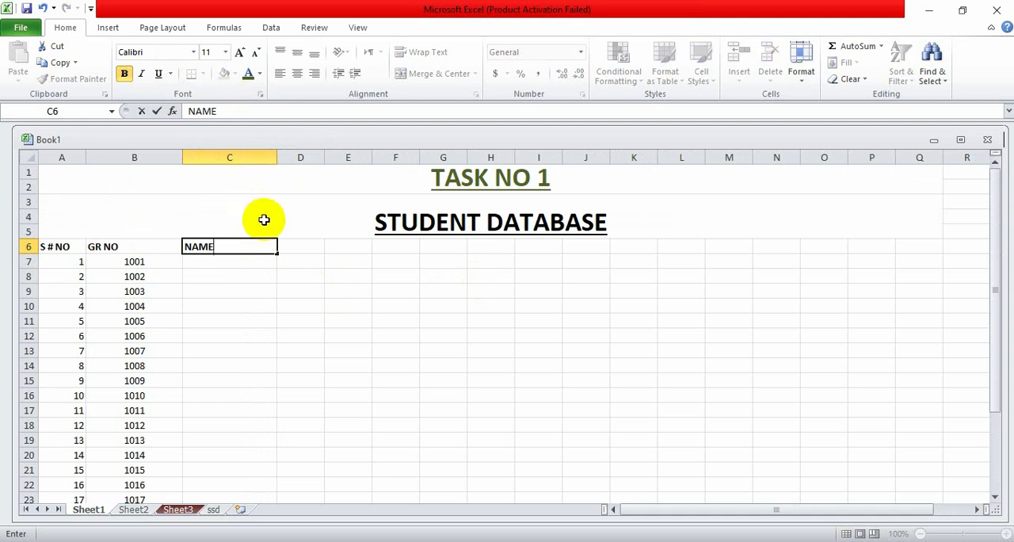
key("Return")
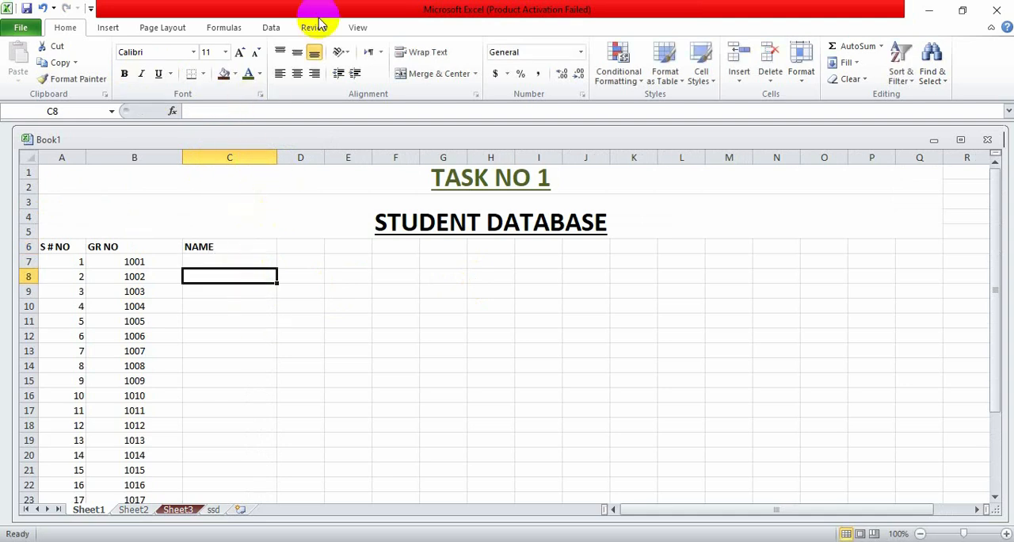
left_click(219, 253)
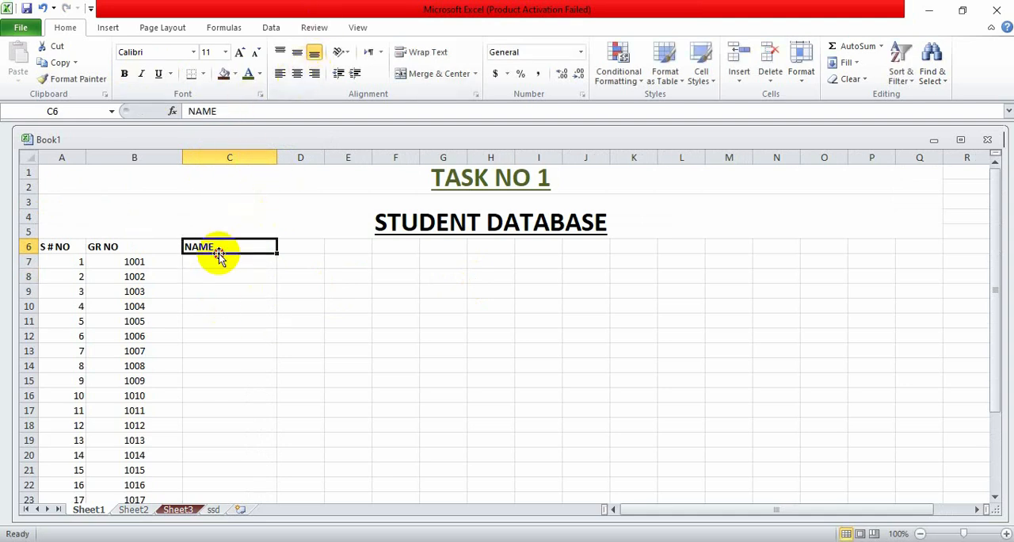
left_click(297, 73)
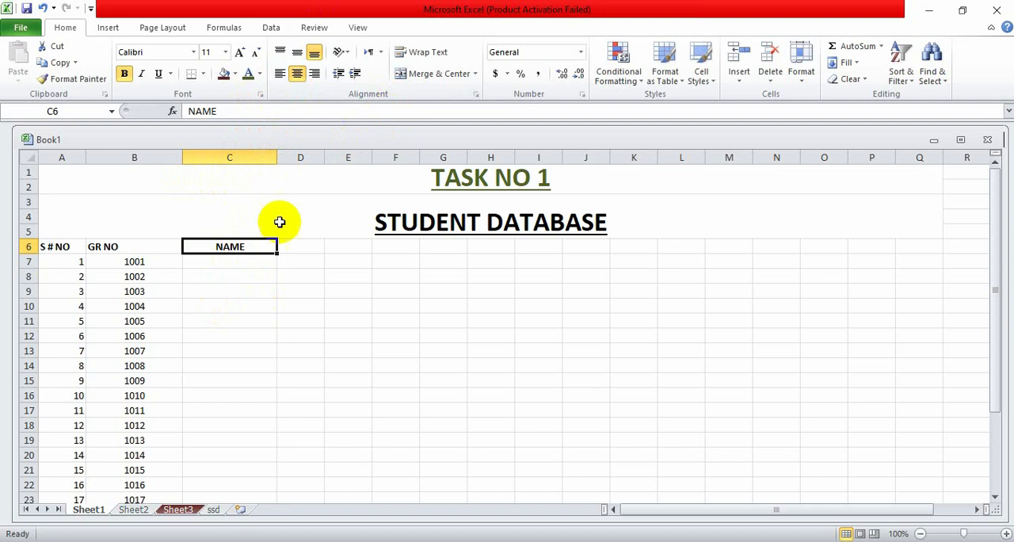
- Enter the first student's name in C7 and centre it in the cell
left_click(248, 267)
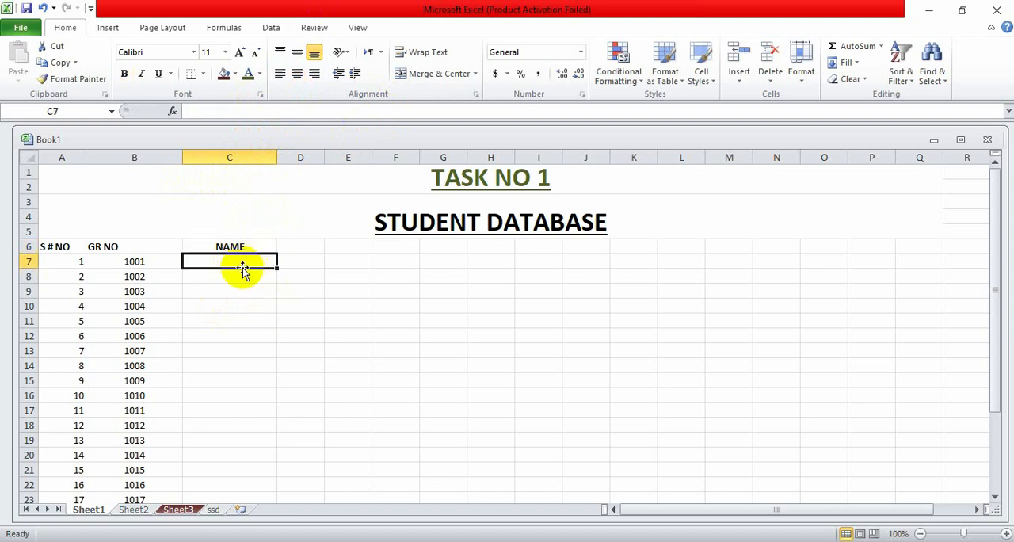
type("Areeba")
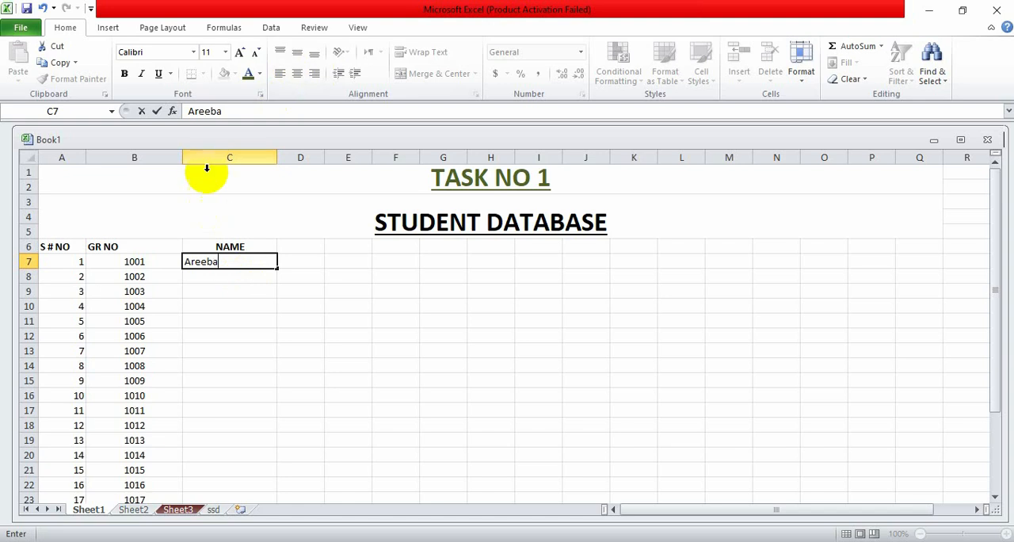
left_click(240, 287)
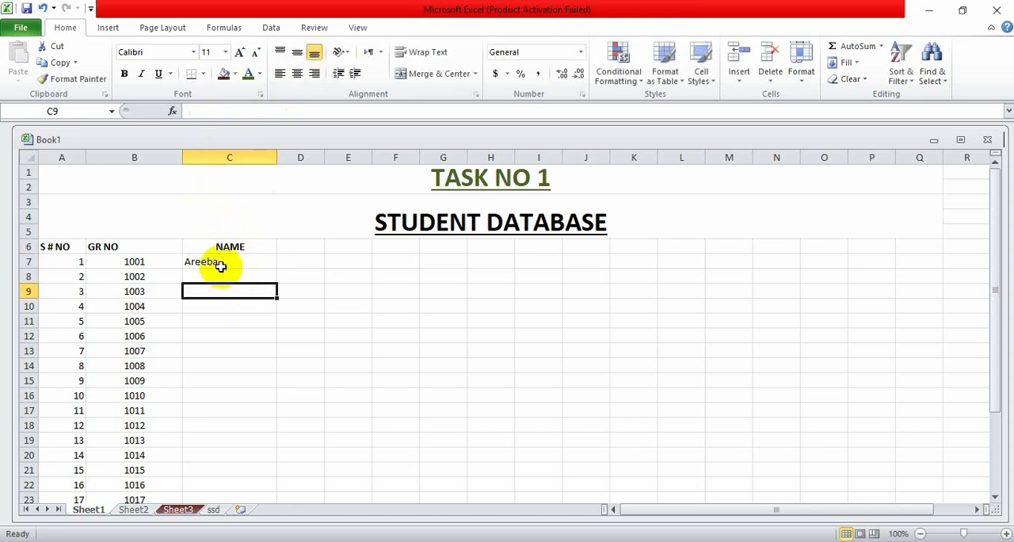
left_click(219, 264)
left_click(297, 77)
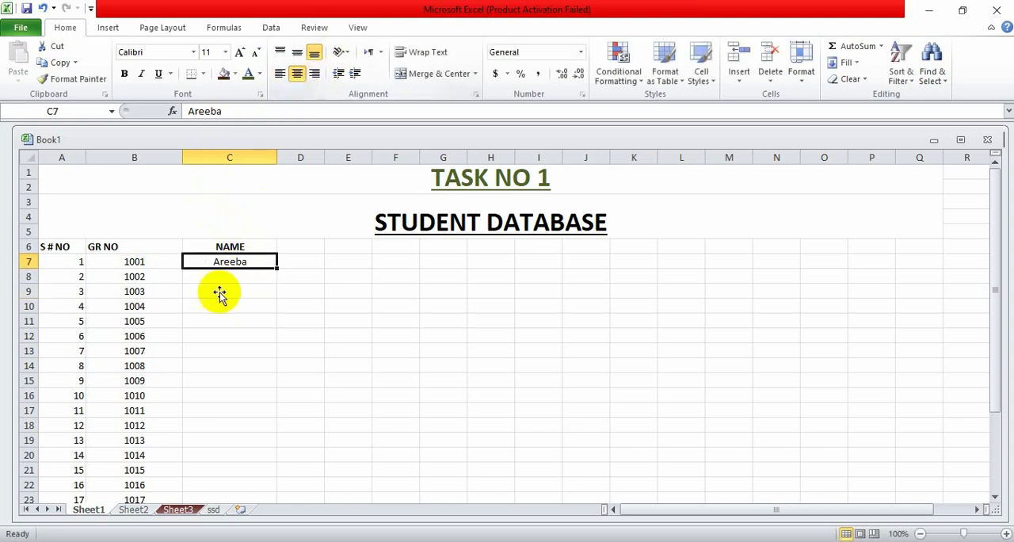
- Widen column D to about twice its width, matching column C
left_click(298, 235)
left_click(297, 245)
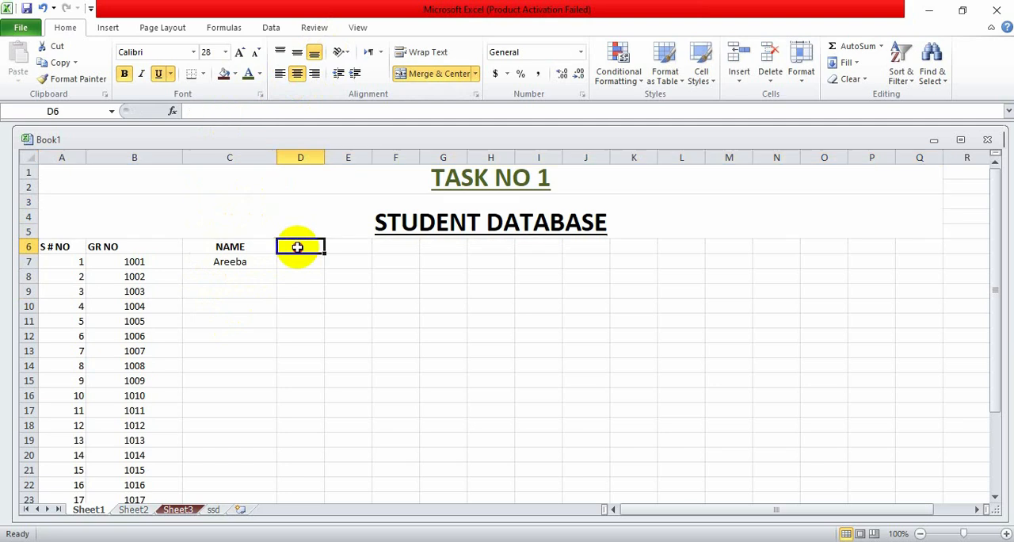
left_click_drag(324, 158, 374, 175)
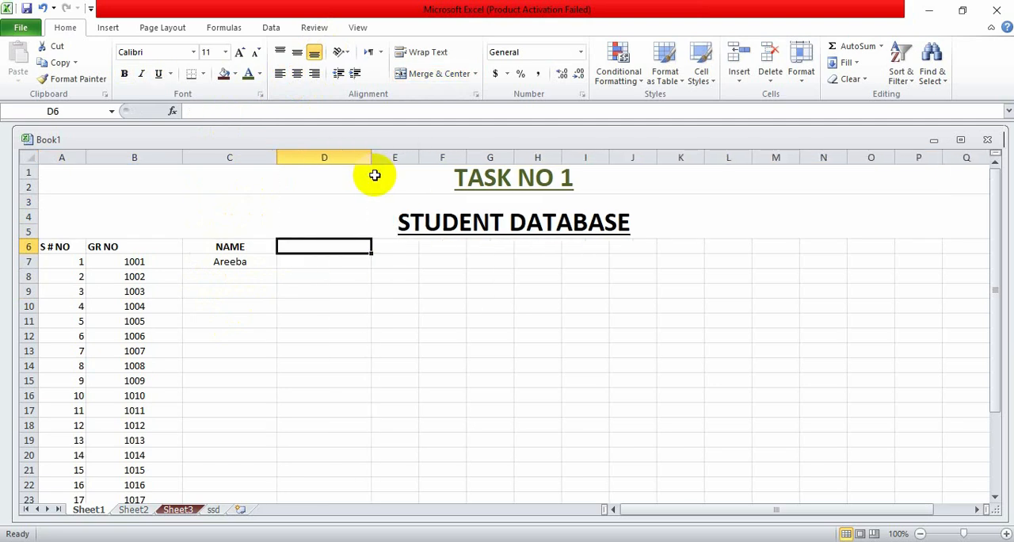
- Enter the column header GENDER in D6, make it bold and centre it in the cell
double_click(298, 246)
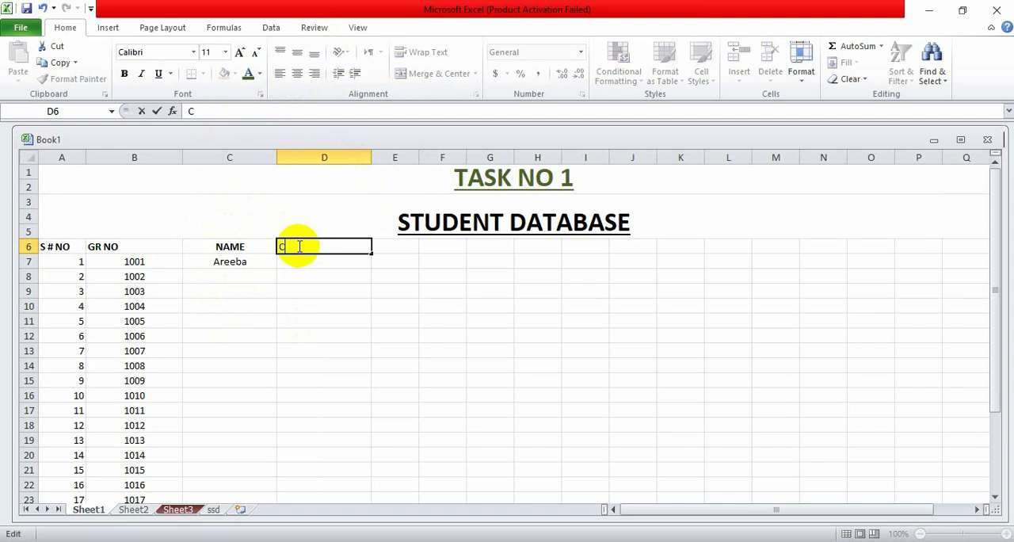
key("BackSpace")
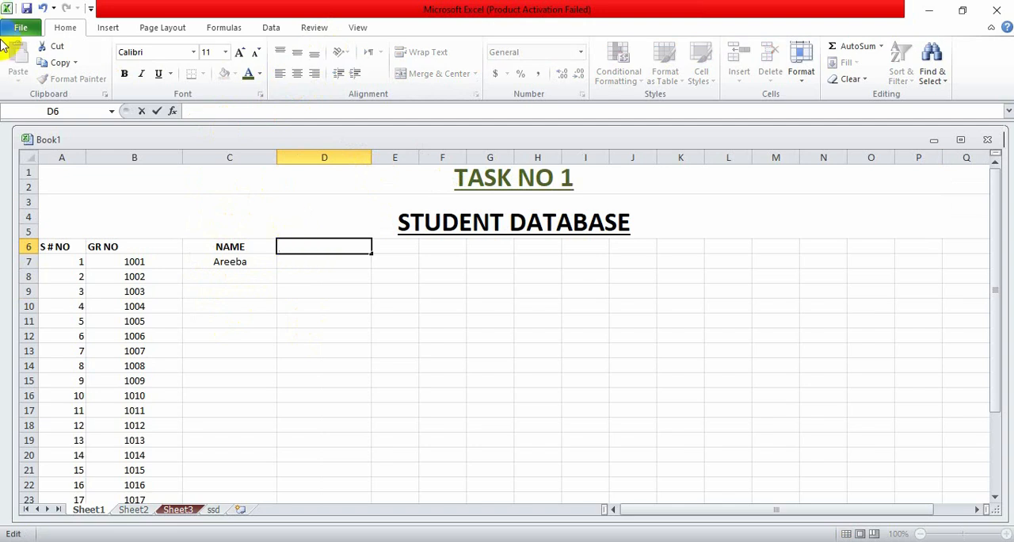
left_click(124, 73)
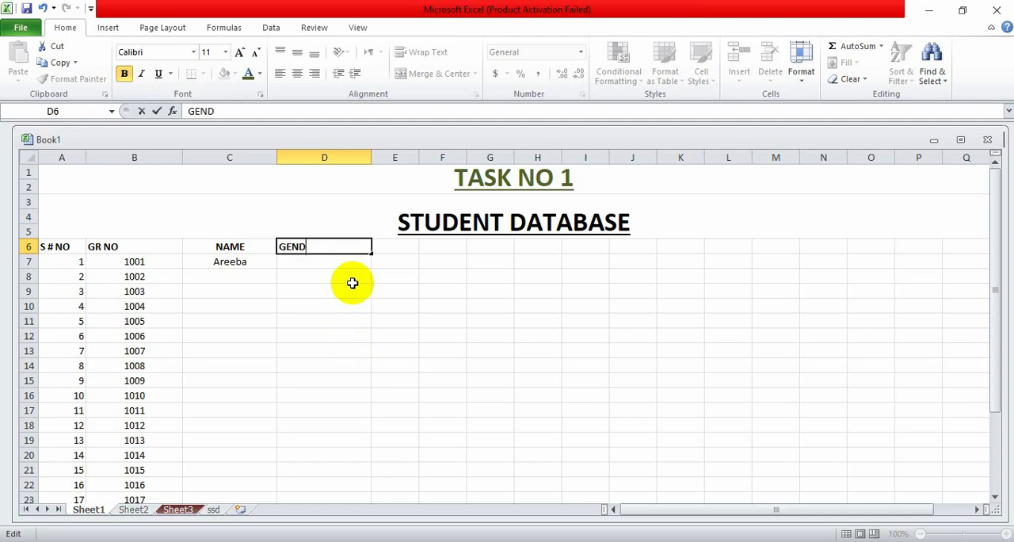
left_click(282, 261)
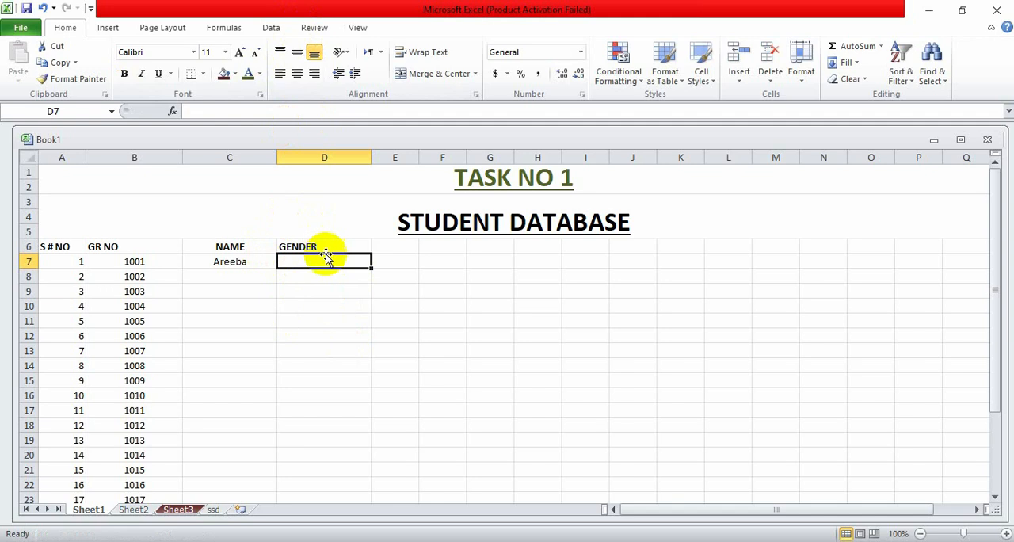
left_click(325, 247)
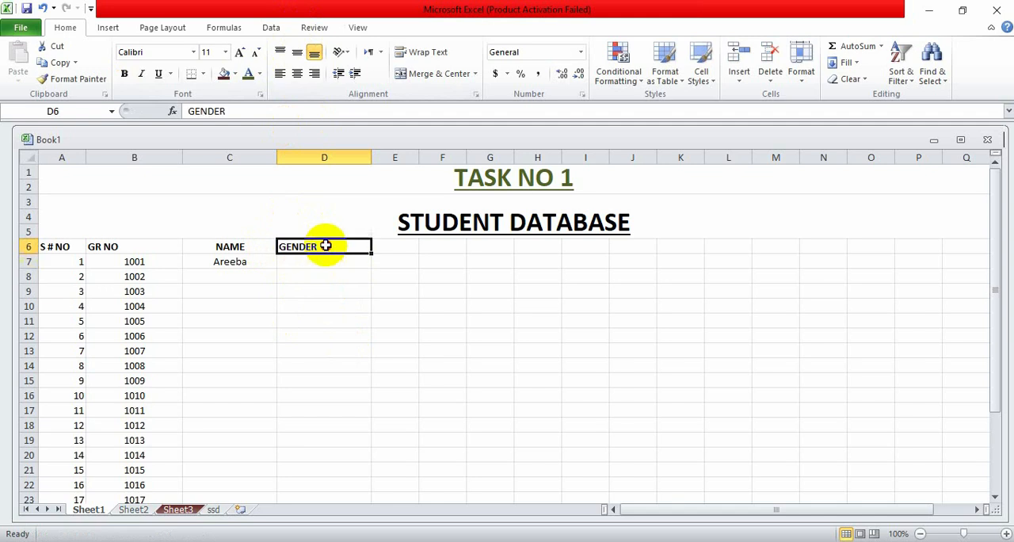
left_click(298, 73)
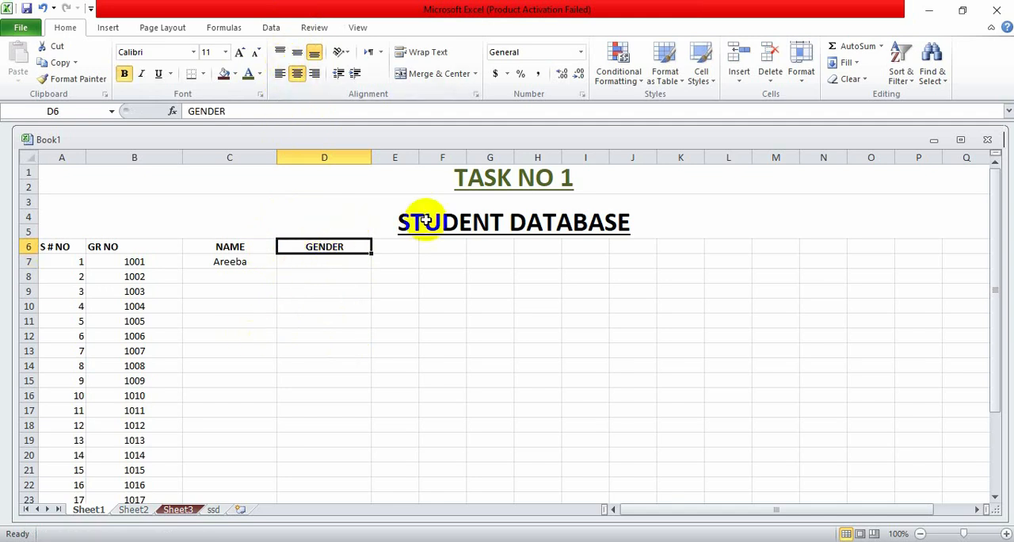
- Widen column E to slightly less than the width of column D
left_click(381, 247)
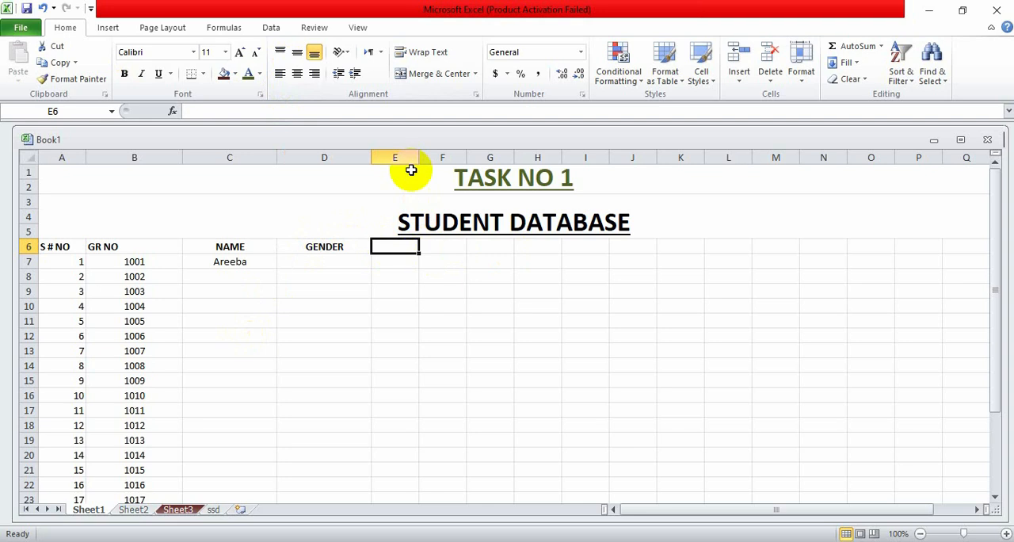
mouse_move(416, 156)
left_mouse_down()
mouse_move(423, 163)
mouse_move(411, 157)
left_mouse_up()
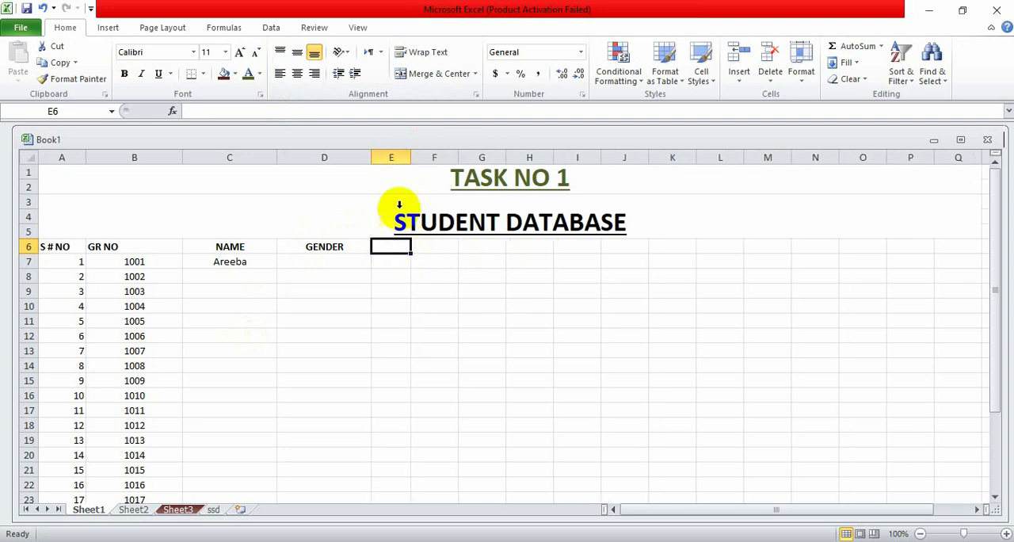
left_click_drag(412, 156, 457, 161)
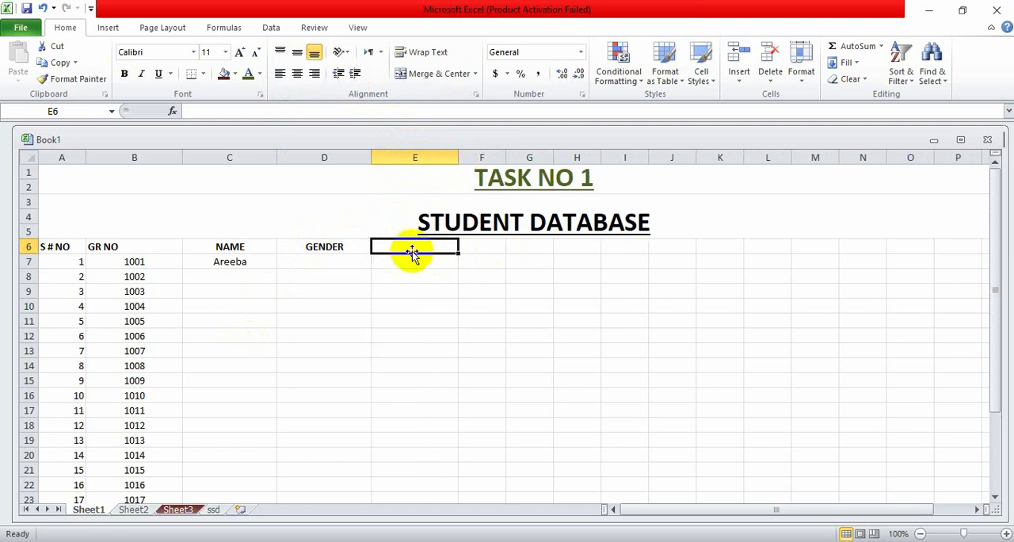
- Enter the bold column header CONTACT in E6 and centre it in the cell
type("CONTACT")
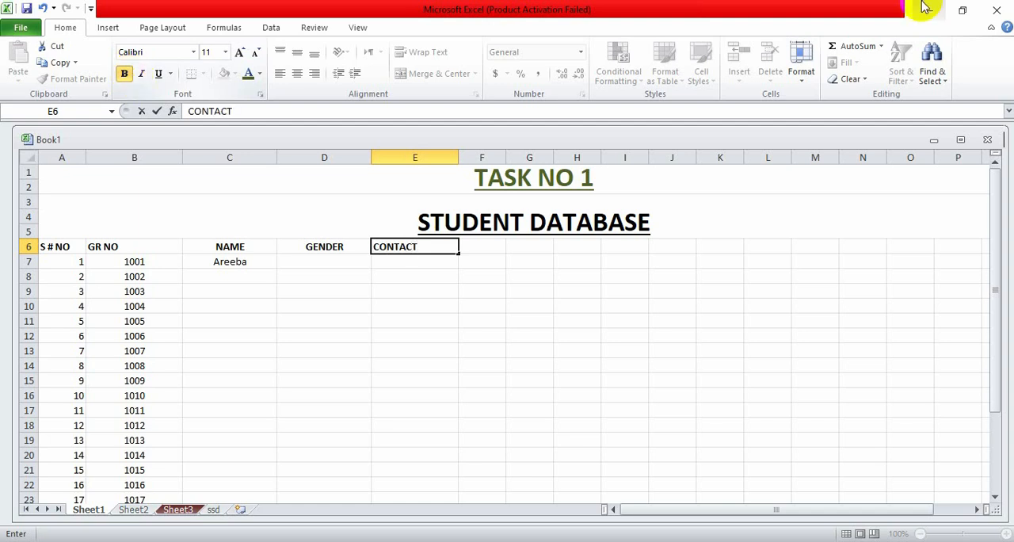
left_click(480, 246)
left_click(402, 247)
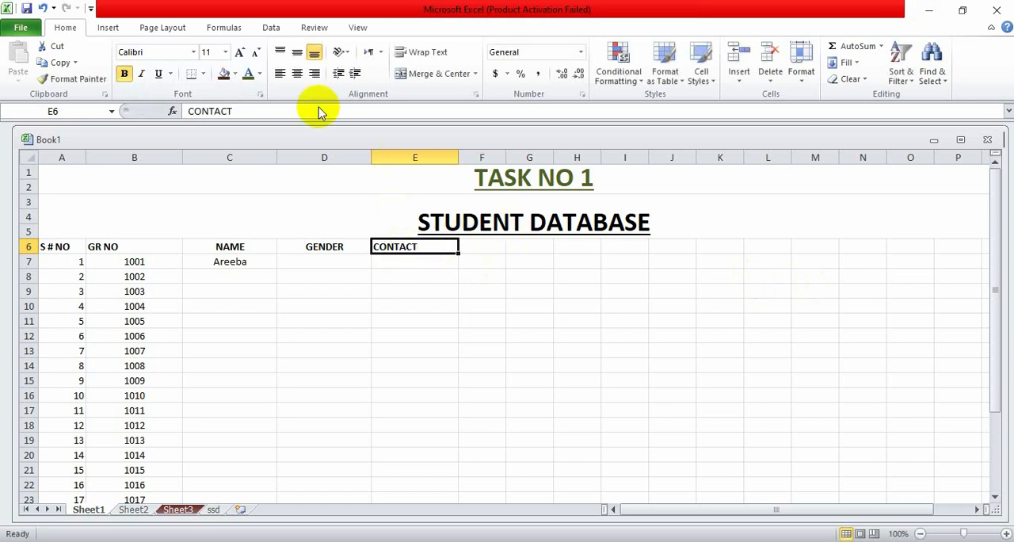
left_click(297, 74)
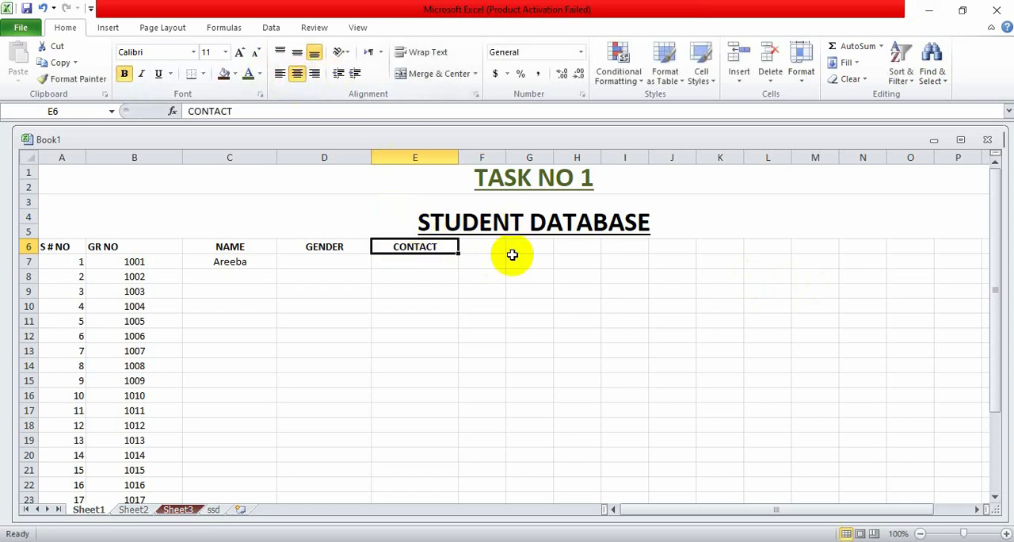
- Widen column F to about the width of column E and enter the bold, centred header CONTACT 2 in F6
left_click(478, 246)
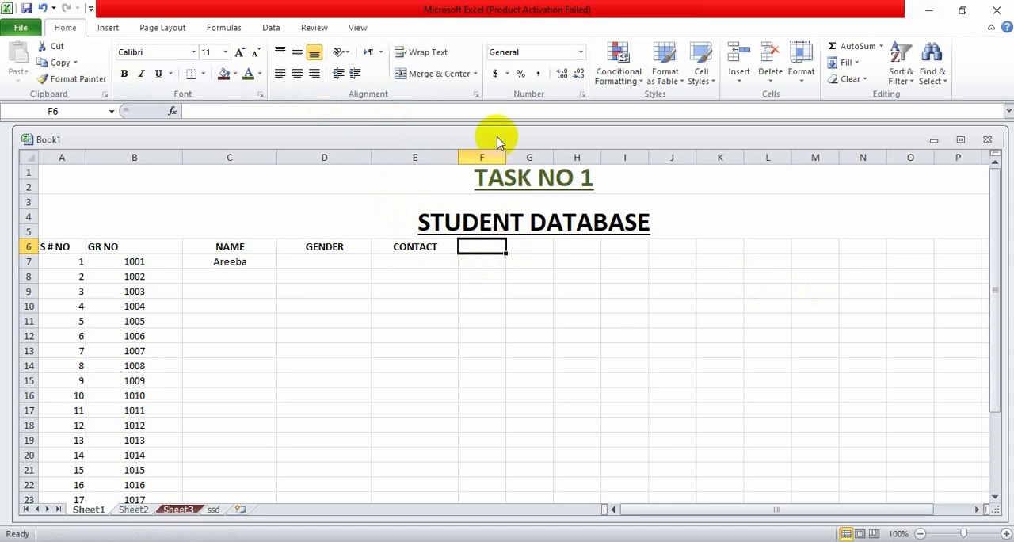
left_click_drag(506, 157, 550, 161)
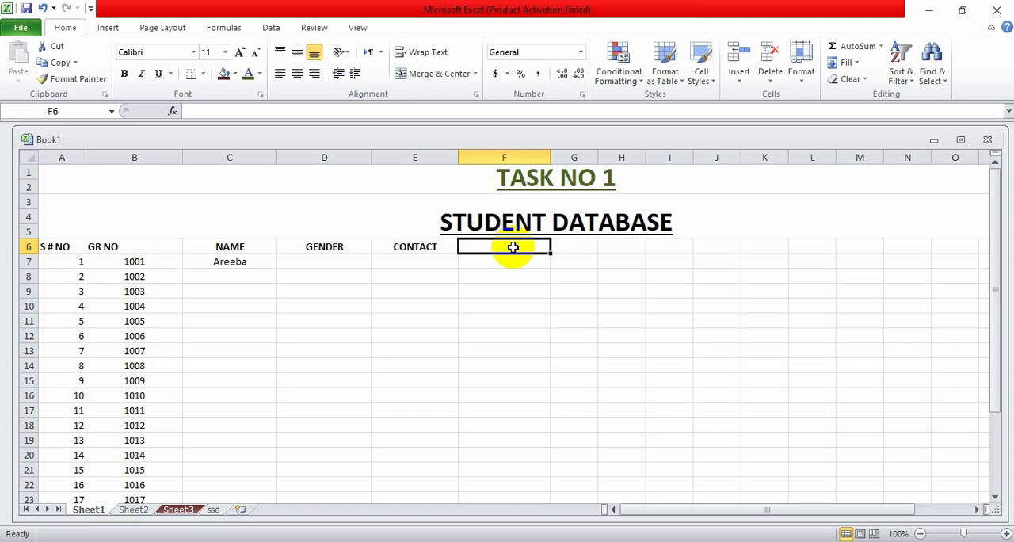
type("C")
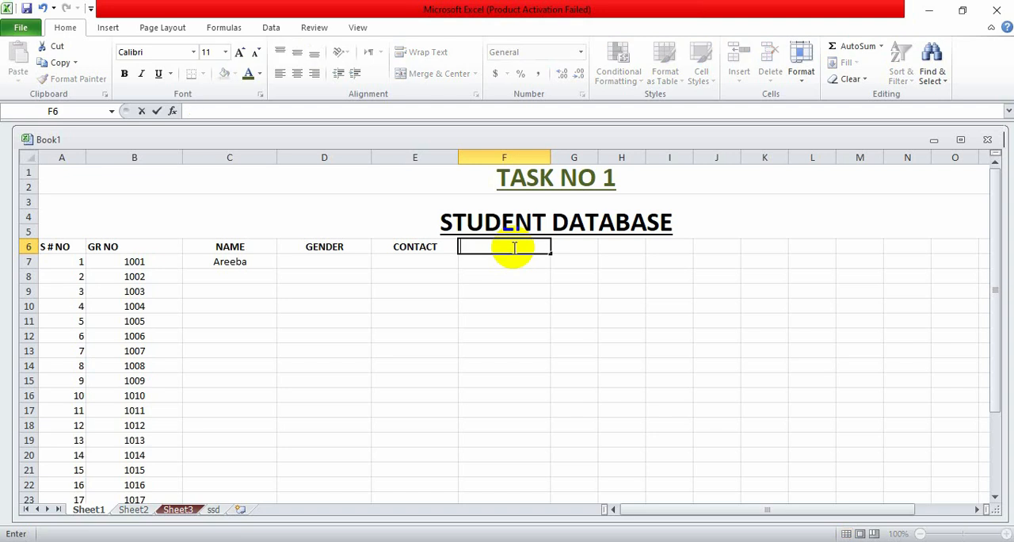
left_click(120, 71)
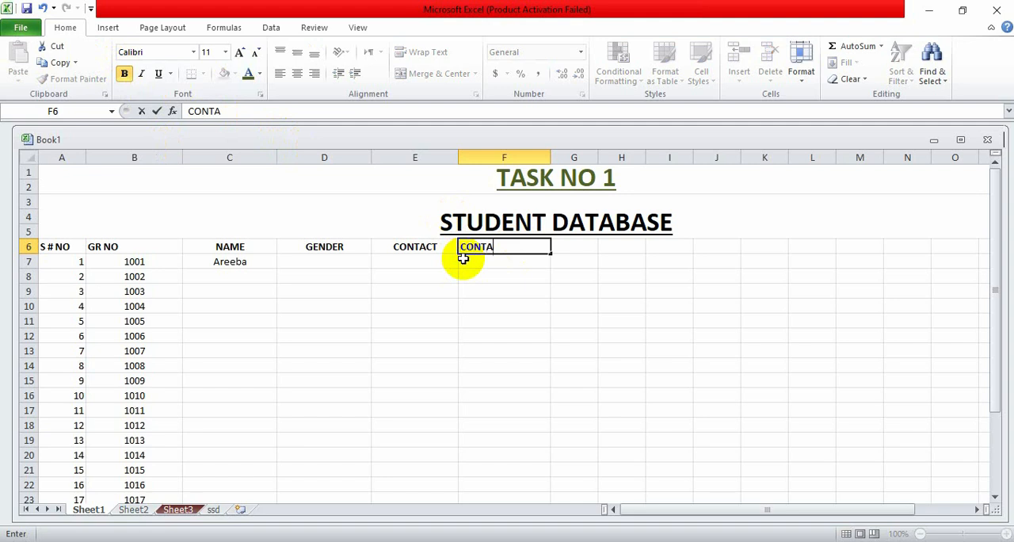
type("2")
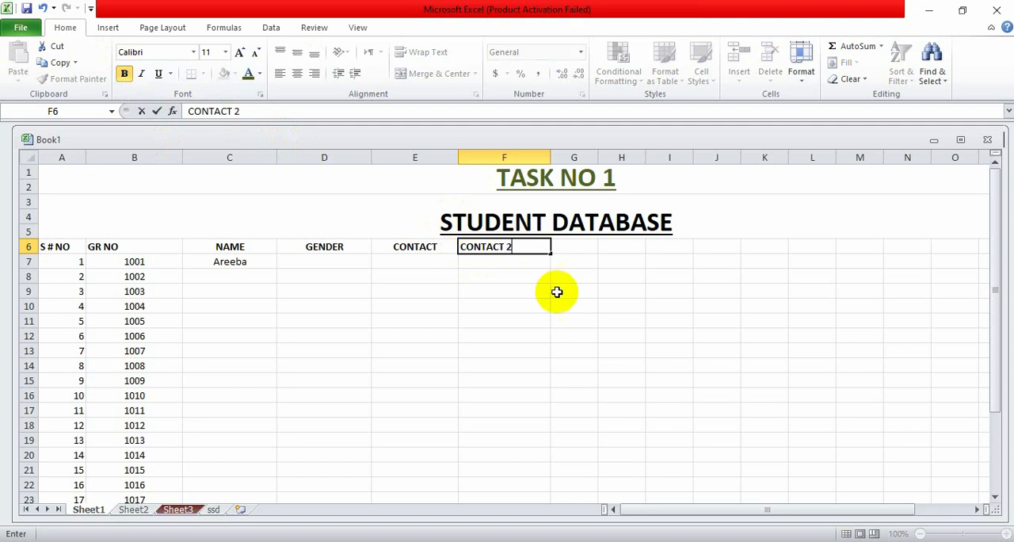
left_click(566, 244)
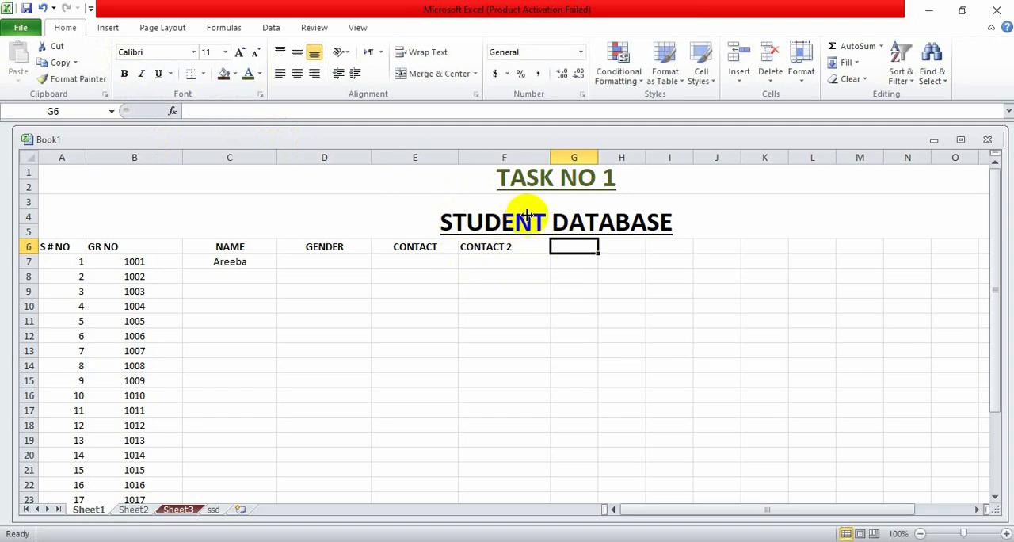
left_click(483, 249)
left_click(298, 73)
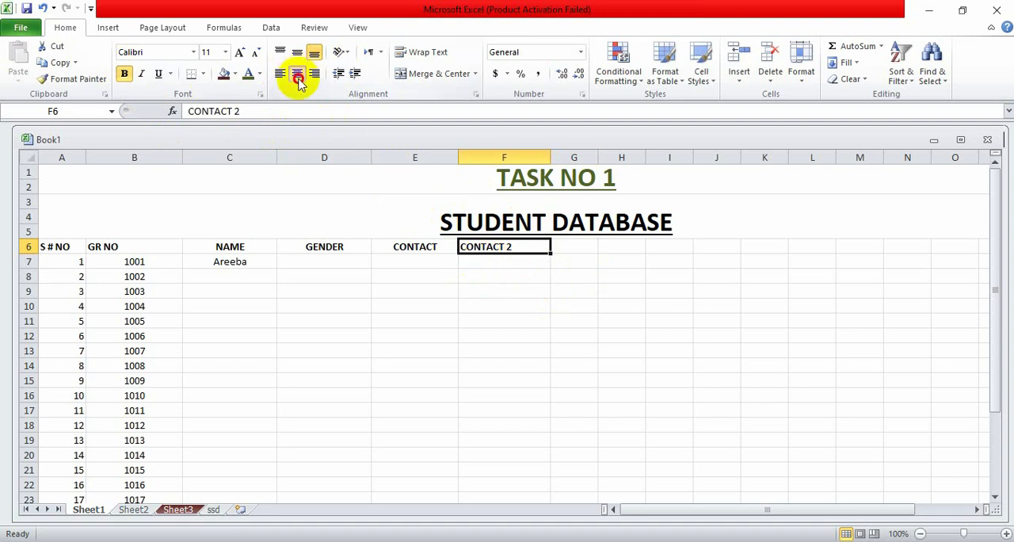
- Enter the column header GMAIL in G6 in bold
double_click(579, 245)
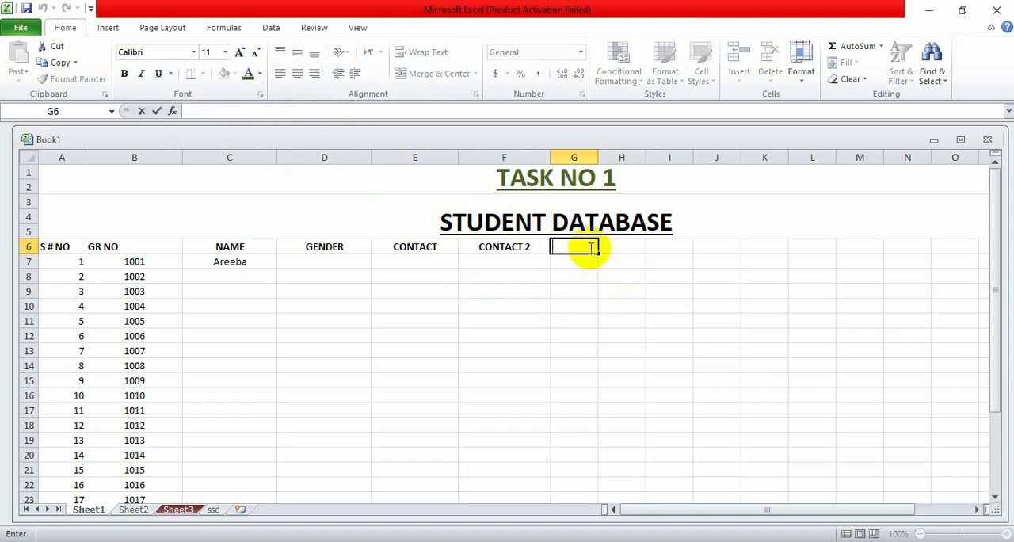
double_click(568, 247)
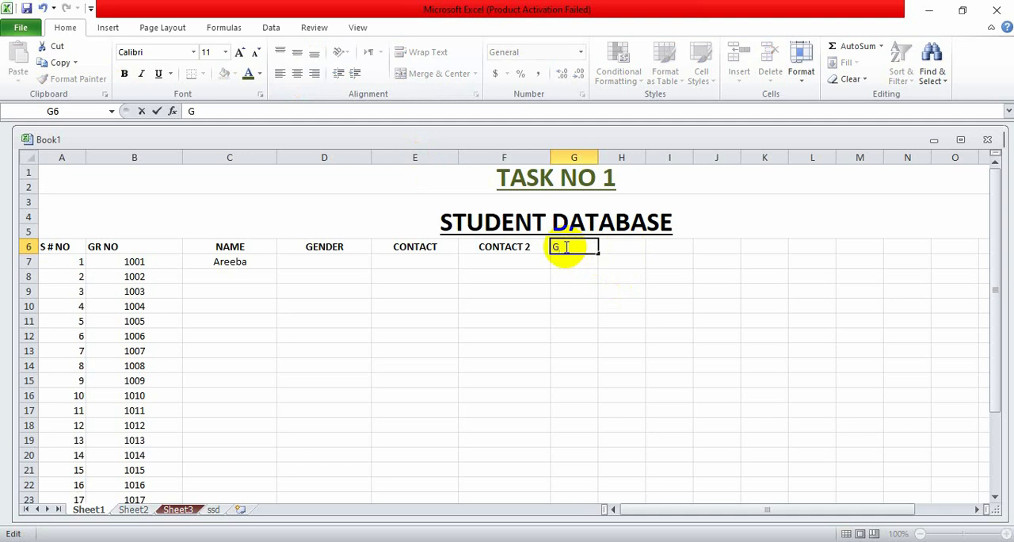
left_click(124, 72)
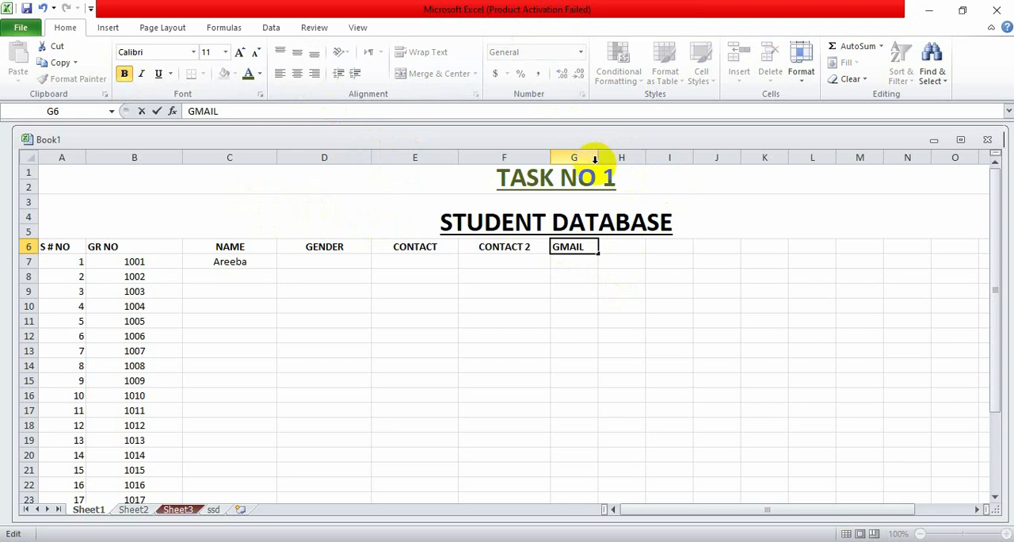
left_click(610, 250)
- Widen column G to match column F and centre the header in G6
left_click(585, 156)
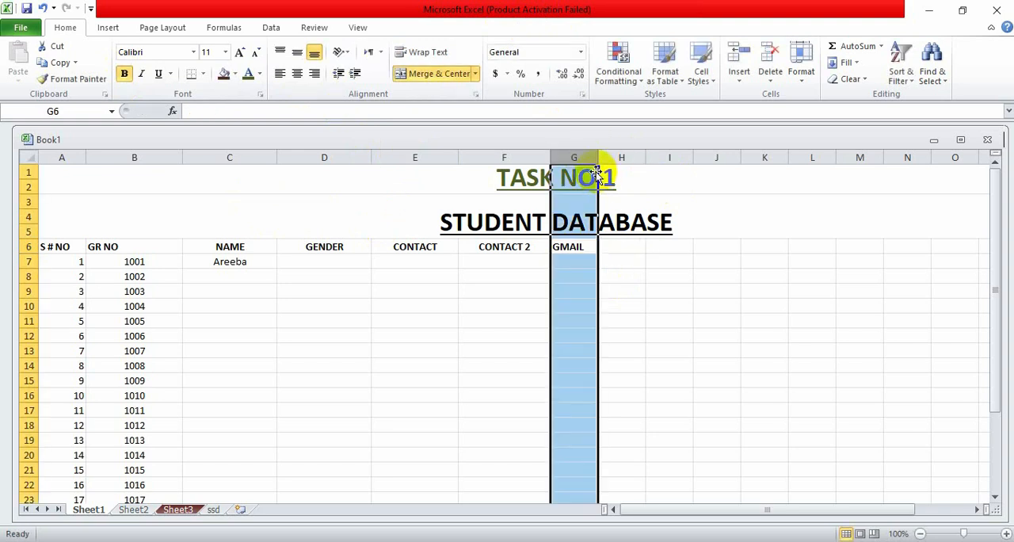
left_click(634, 177)
left_click(587, 158)
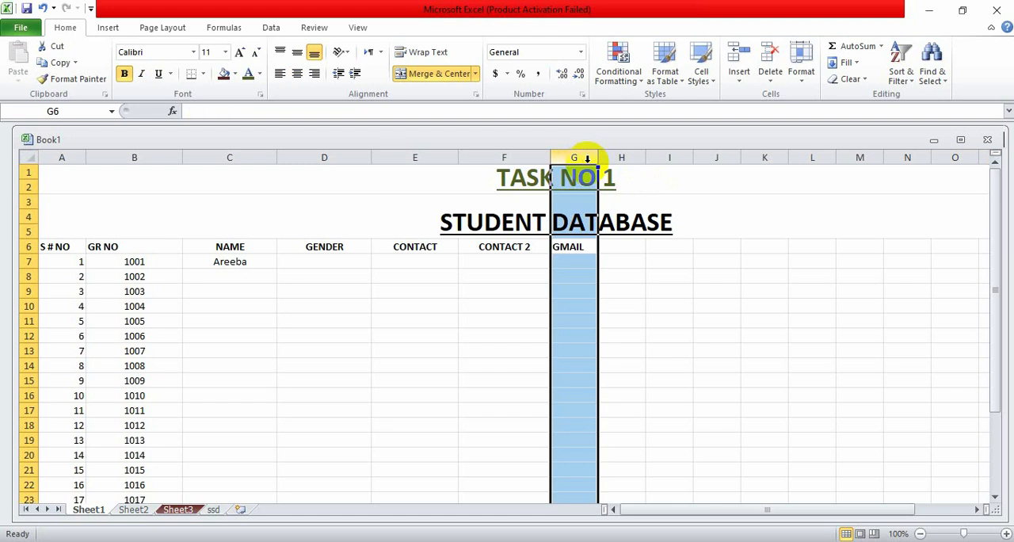
left_click(572, 156)
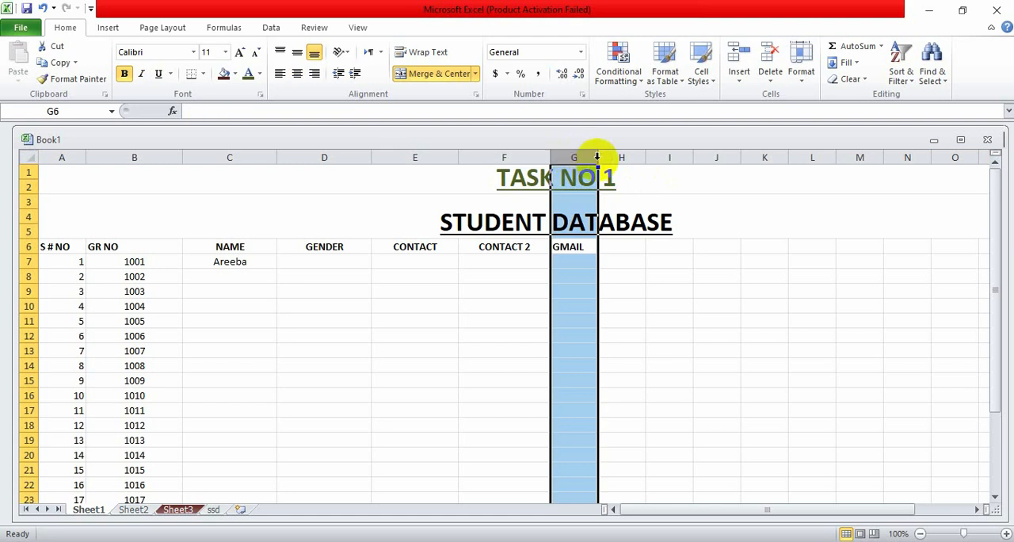
left_click_drag(597, 156, 640, 162)
left_click(666, 260)
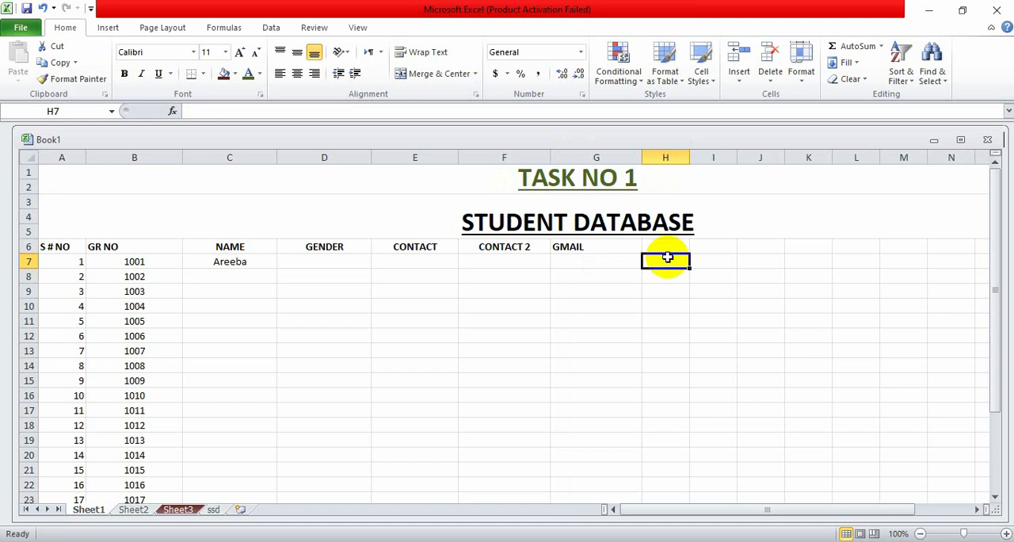
left_click(567, 248)
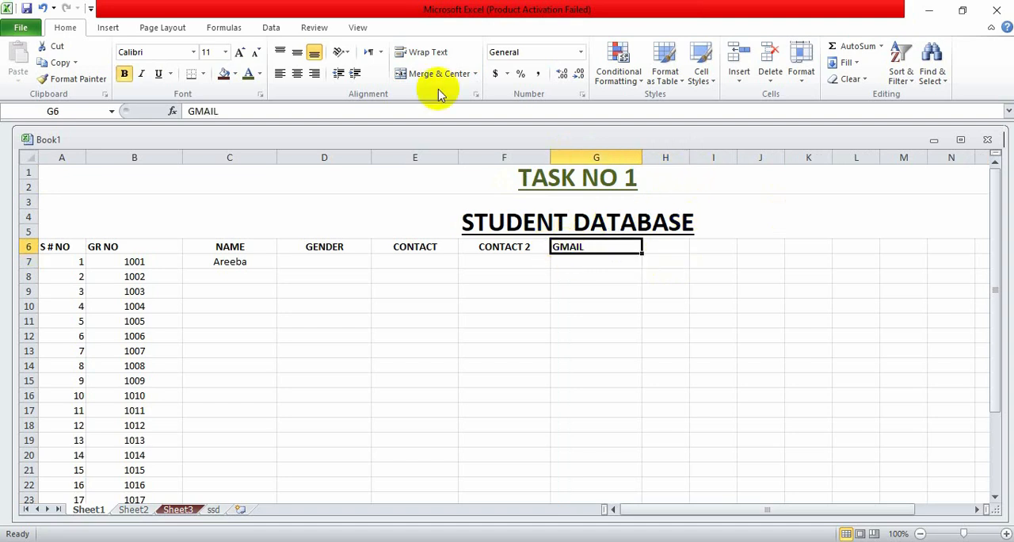
left_click(295, 73)
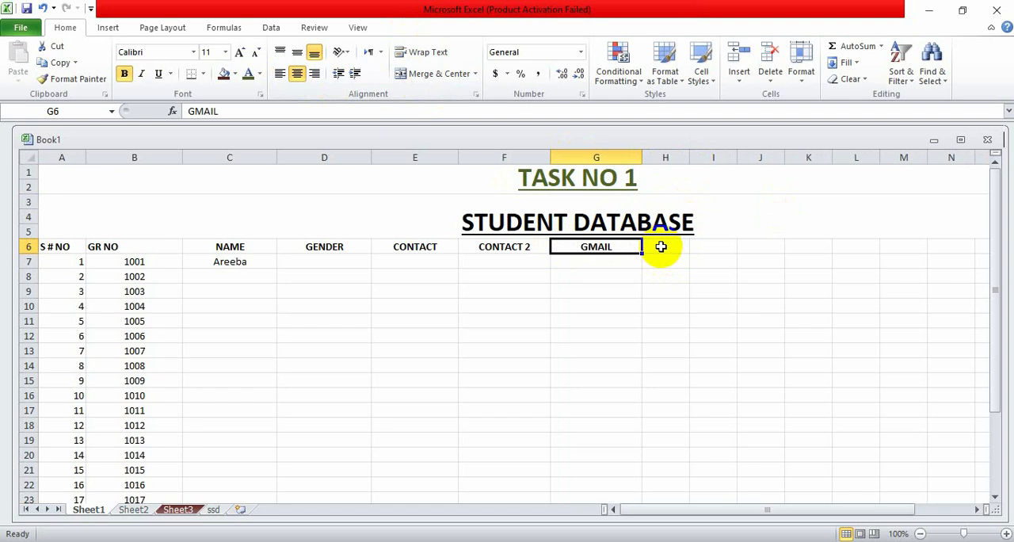
- Replace the header text in G6 with EMAIL
left_click(663, 246)
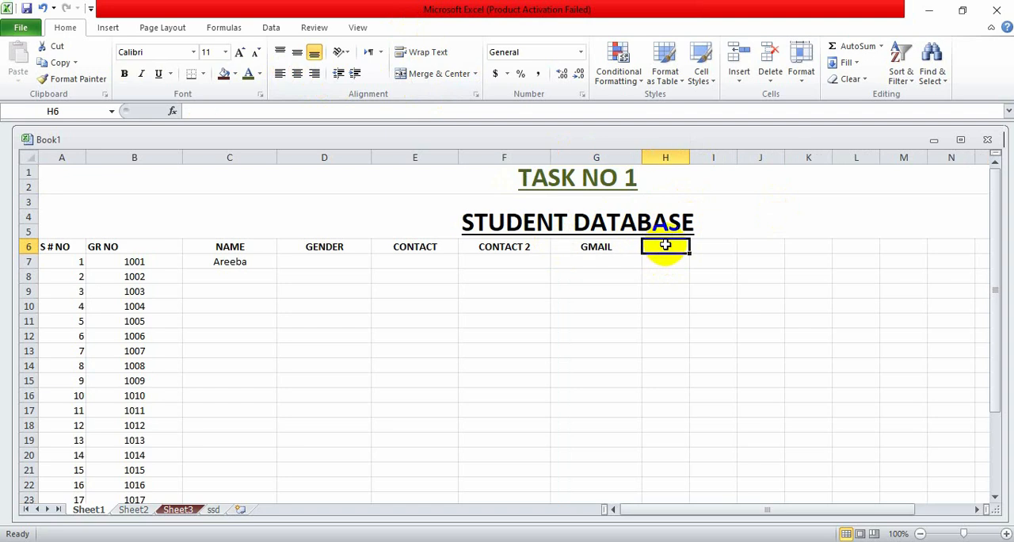
left_click(623, 246)
double_click(584, 251)
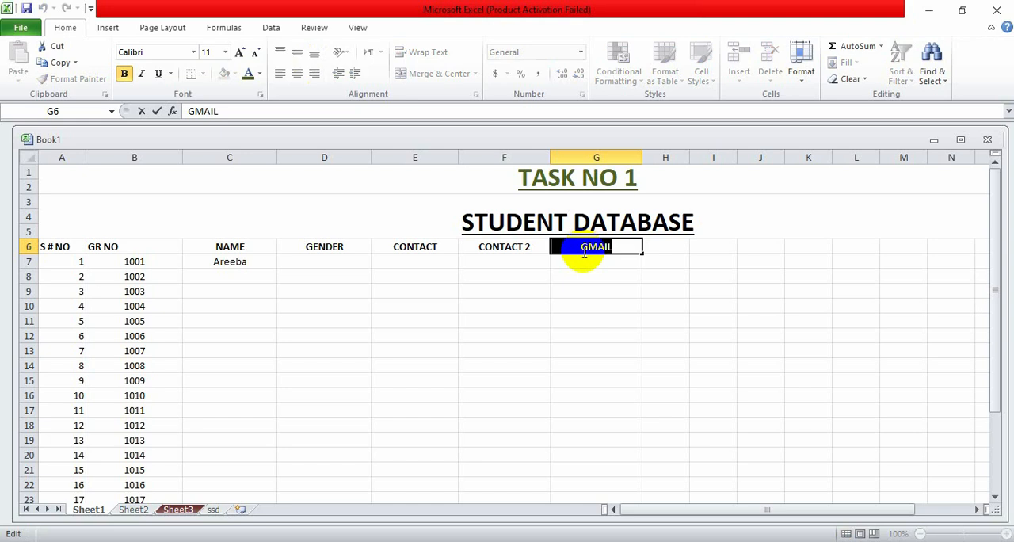
type("E")
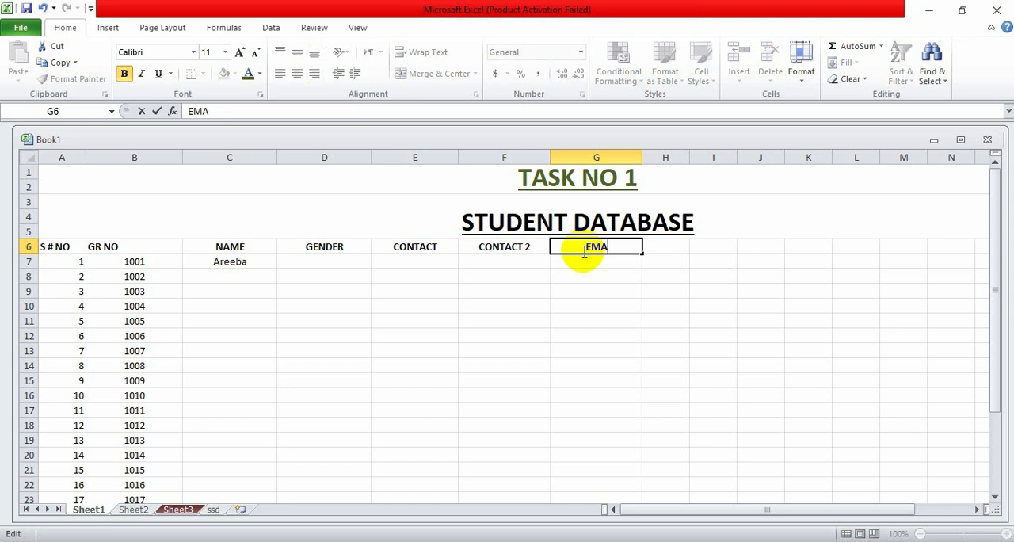
left_click(665, 245)
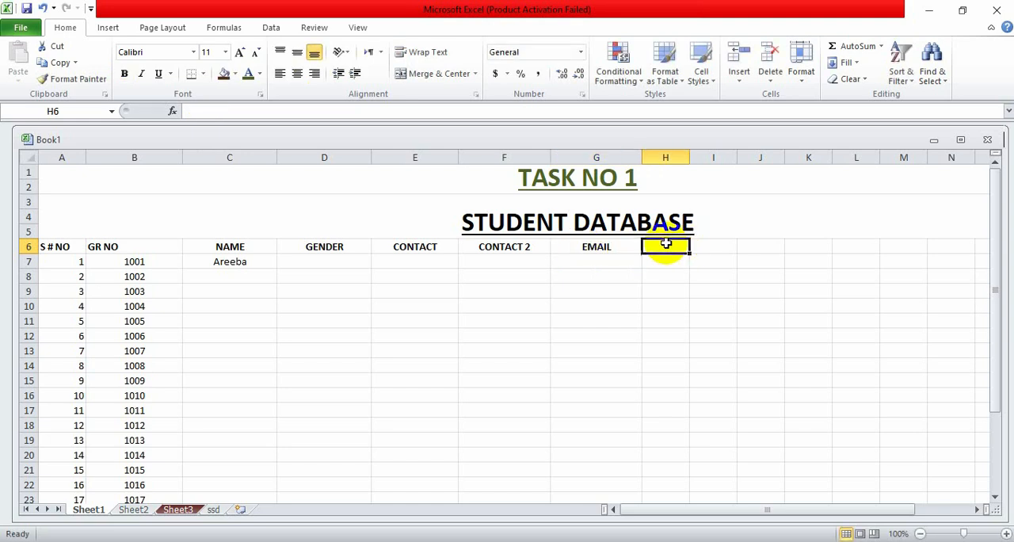
- Centre H6, widen column H slightly, and enter the bold column header ADDRESS in H6
left_click(303, 75)
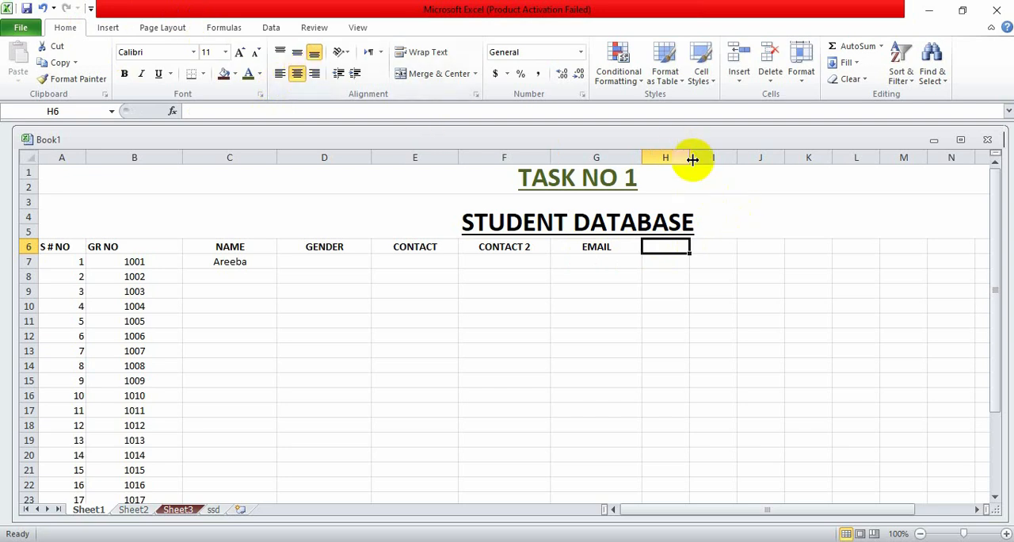
left_click_drag(692, 158, 726, 166)
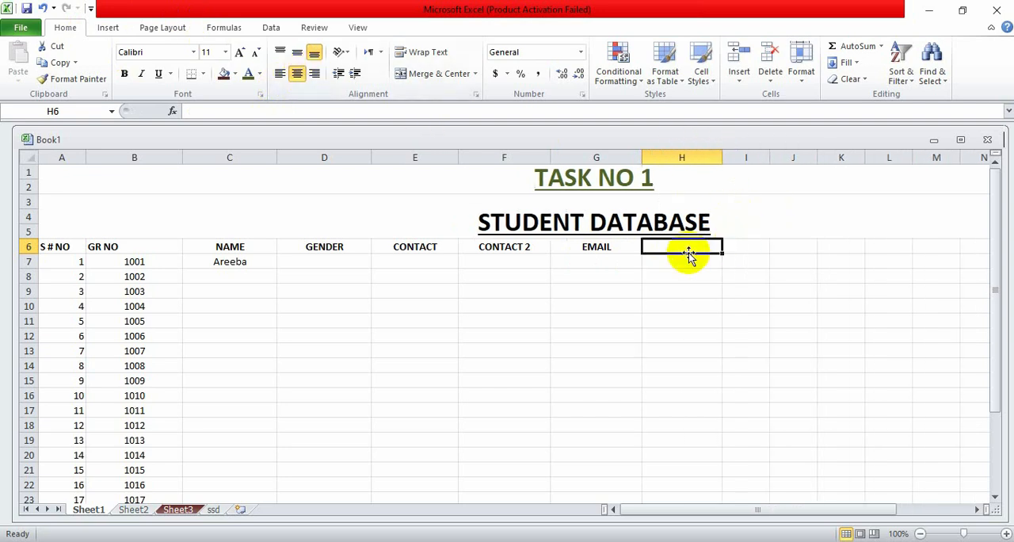
type("A")
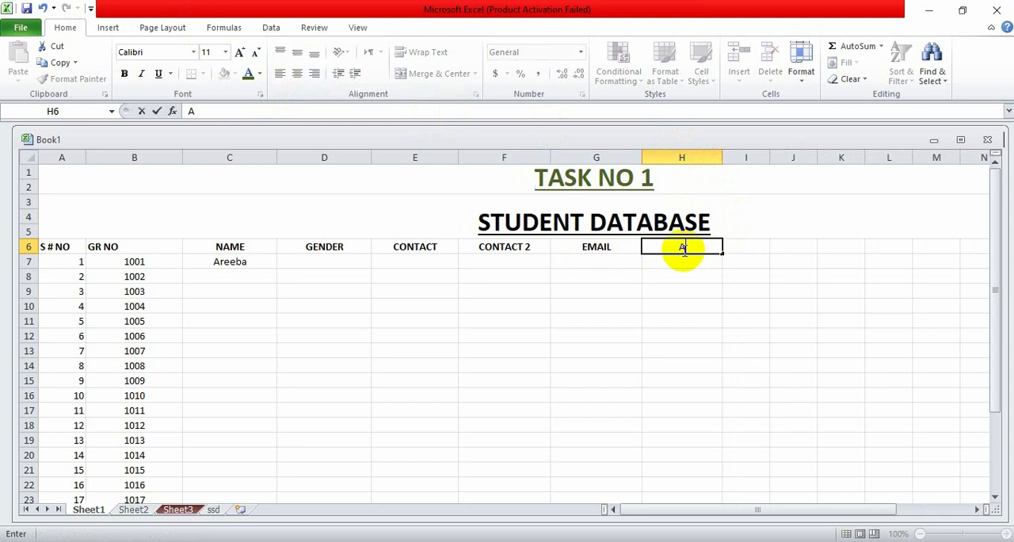
key("BackSpace")
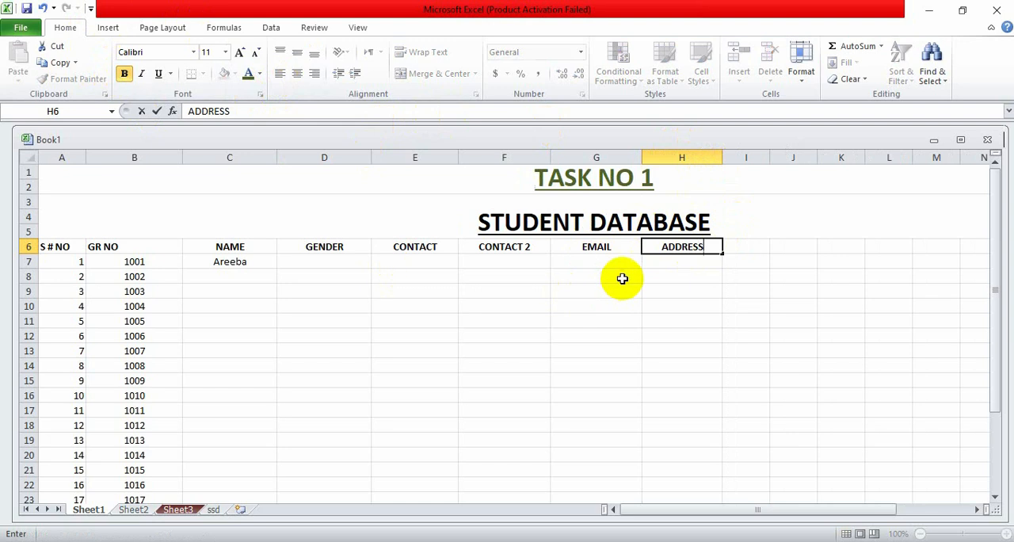
scroll(575, 253, "down", 3)
scroll(576, 253, "up", 2)
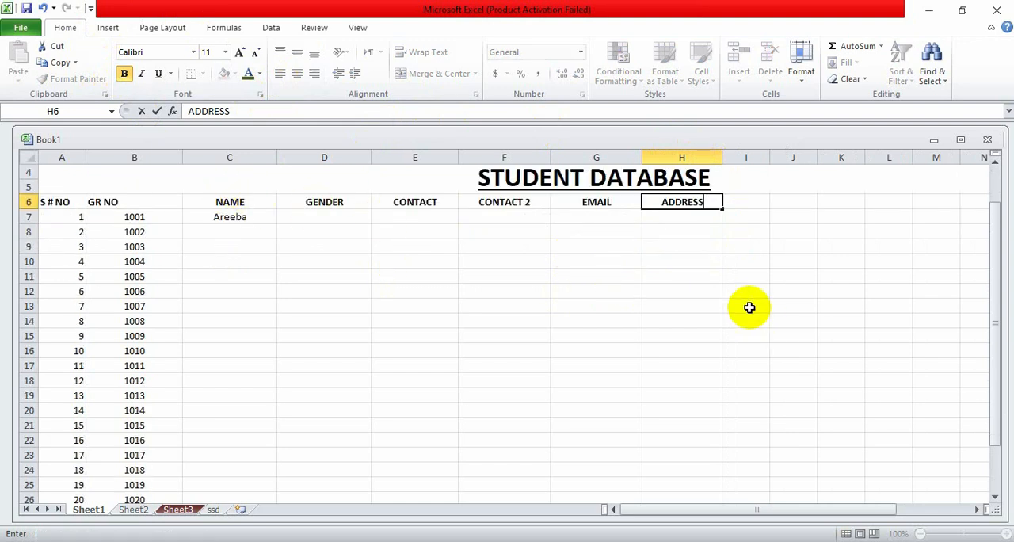
left_click(793, 202)
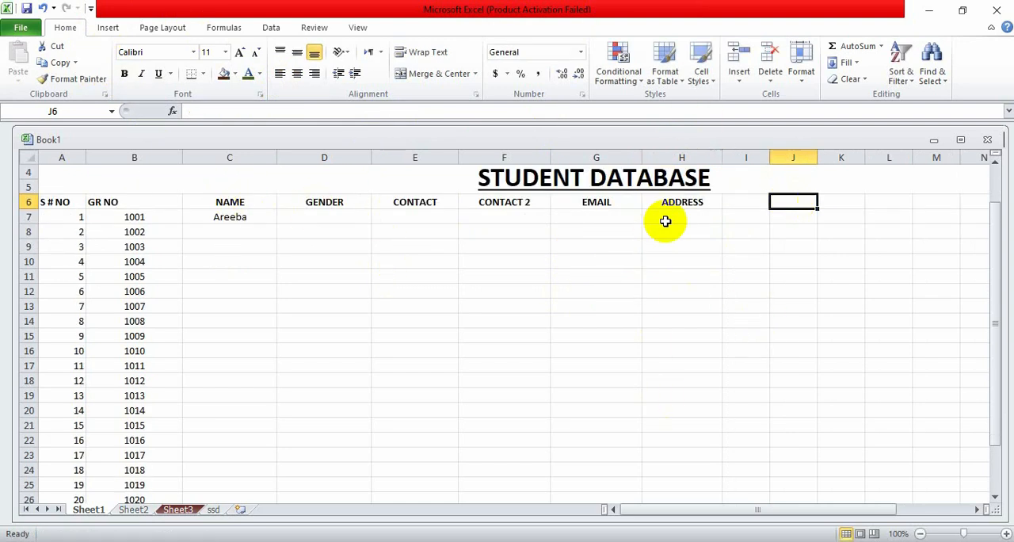
- Enter the value 0000 in E7 under CONTACT and reselect the cell
left_click(409, 214)
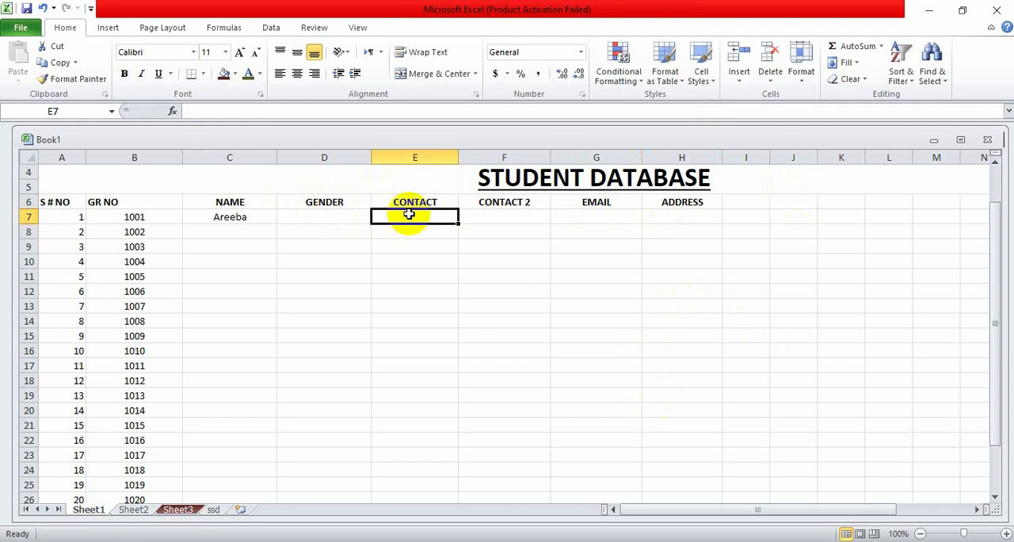
type("0000")
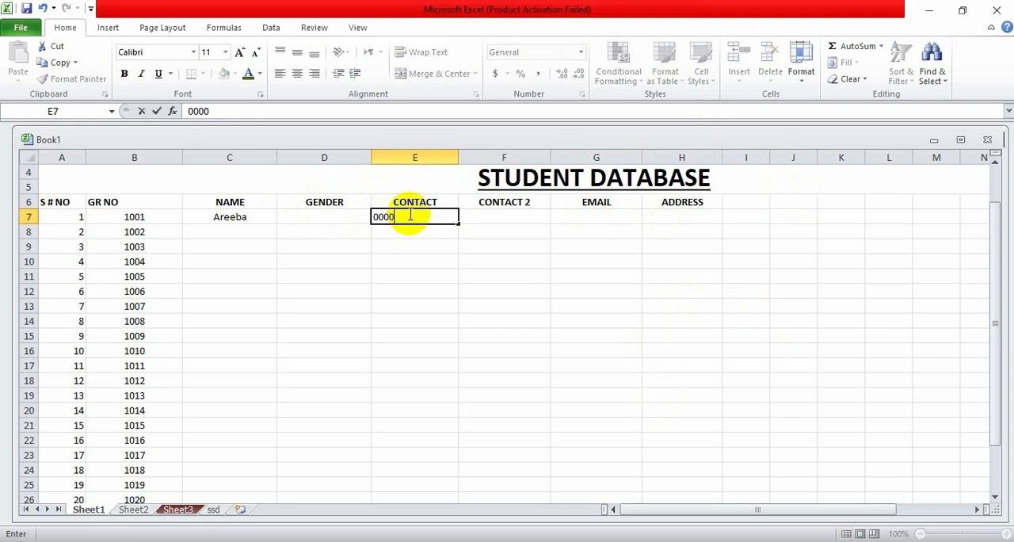
left_click(565, 228)
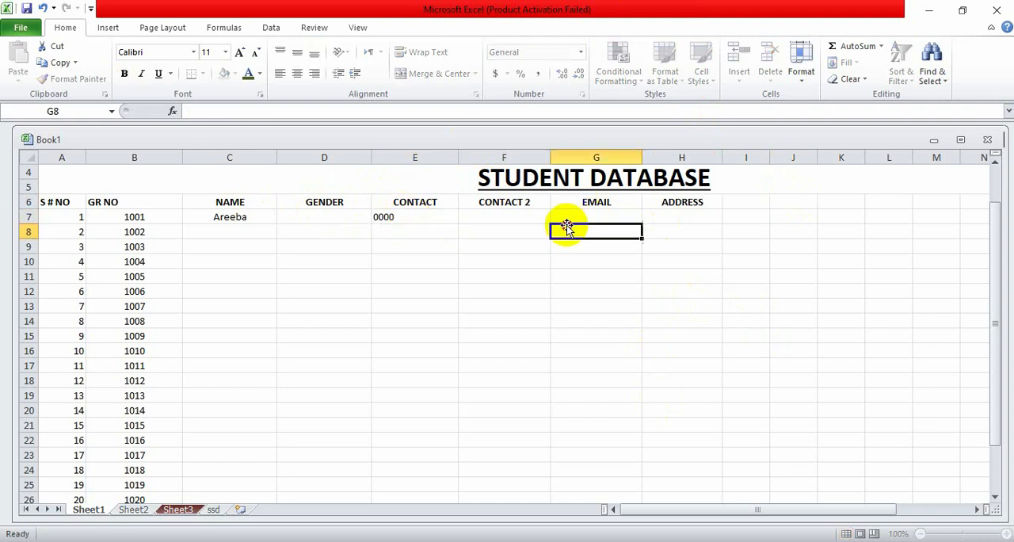
left_click(449, 214)
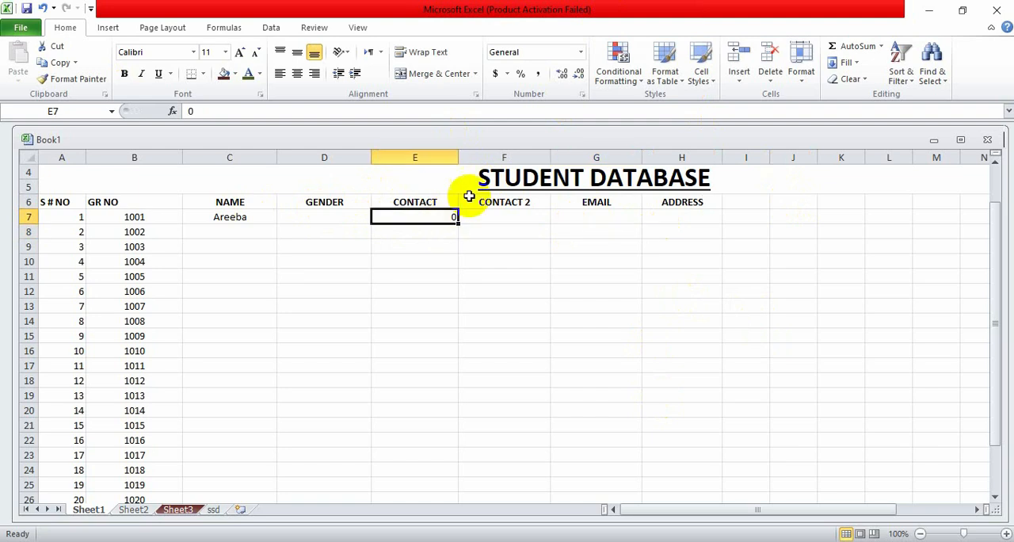
- AutoFit column E to the value in E7, and widen the column back to about the width of column F
left_click(796, 79)
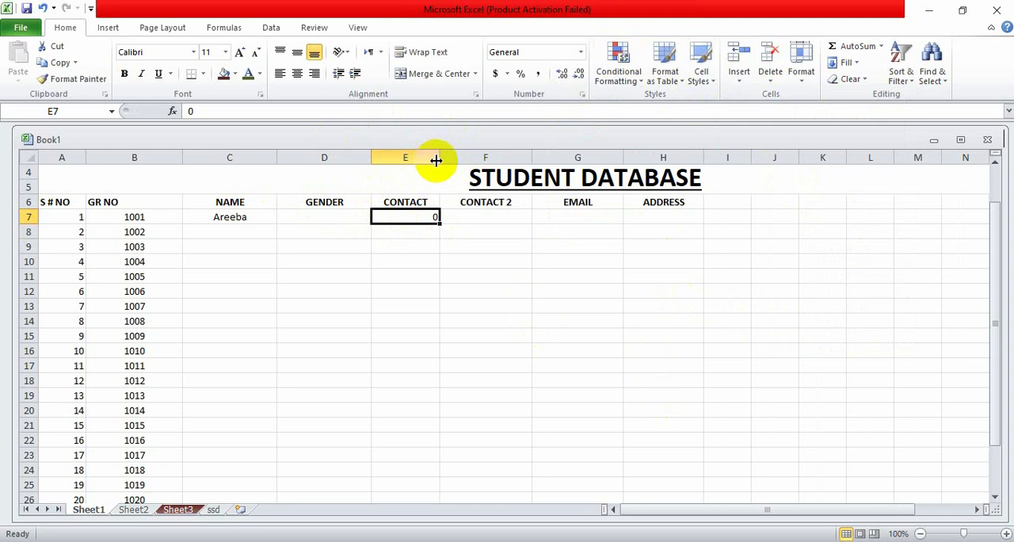
left_click(807, 77)
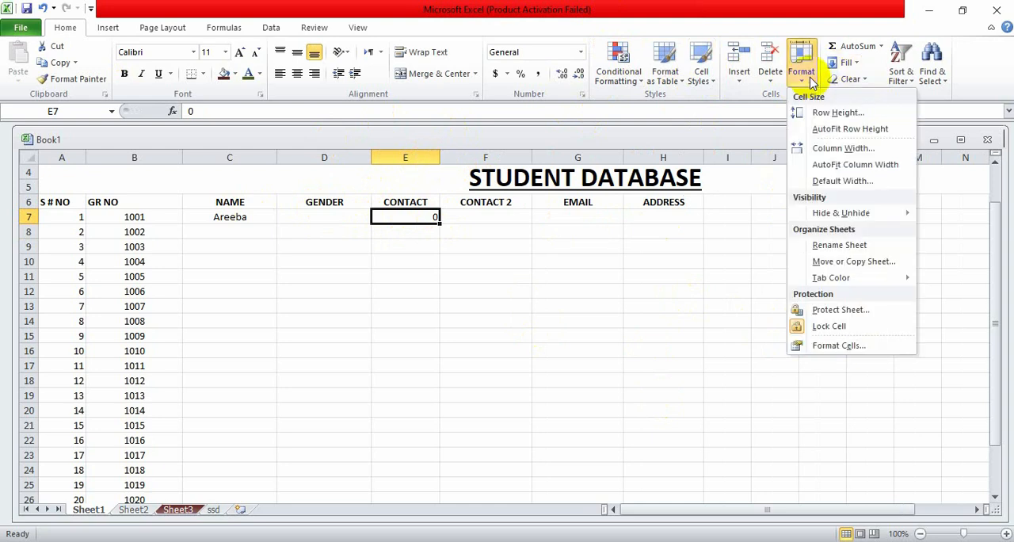
left_click(818, 165)
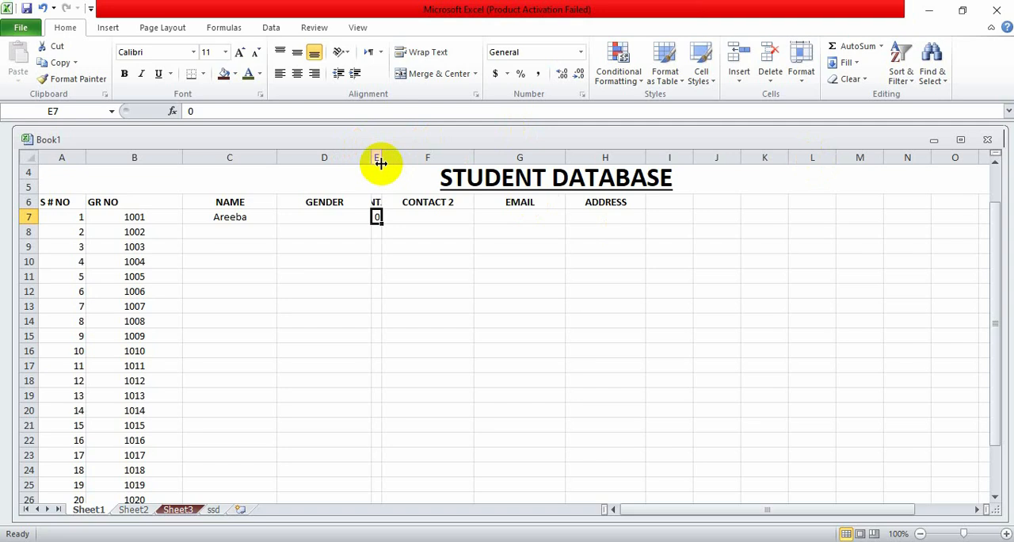
left_click_drag(381, 160, 457, 160)
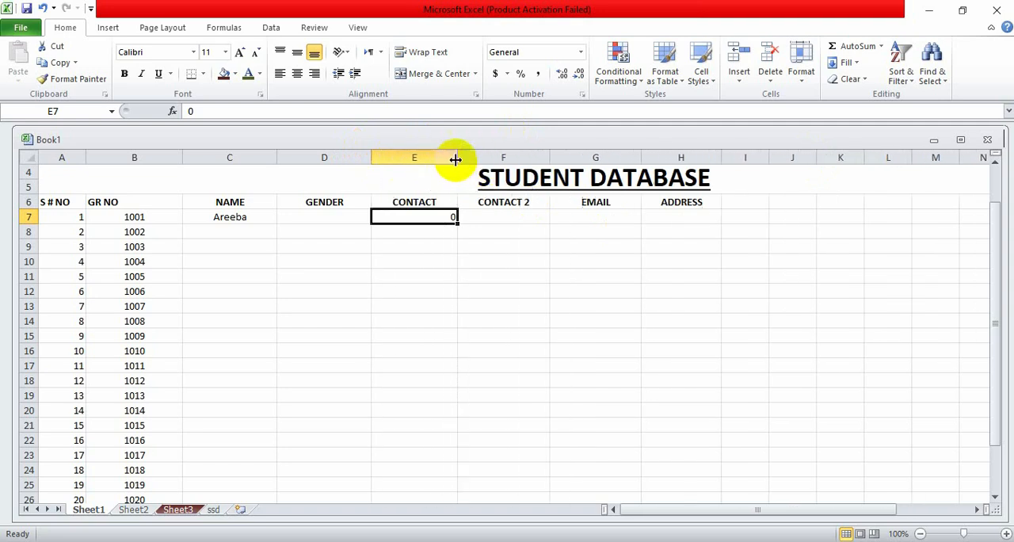
- Examine the row height setting for row 7 and the sheet's standard column width setting
left_click(805, 91)
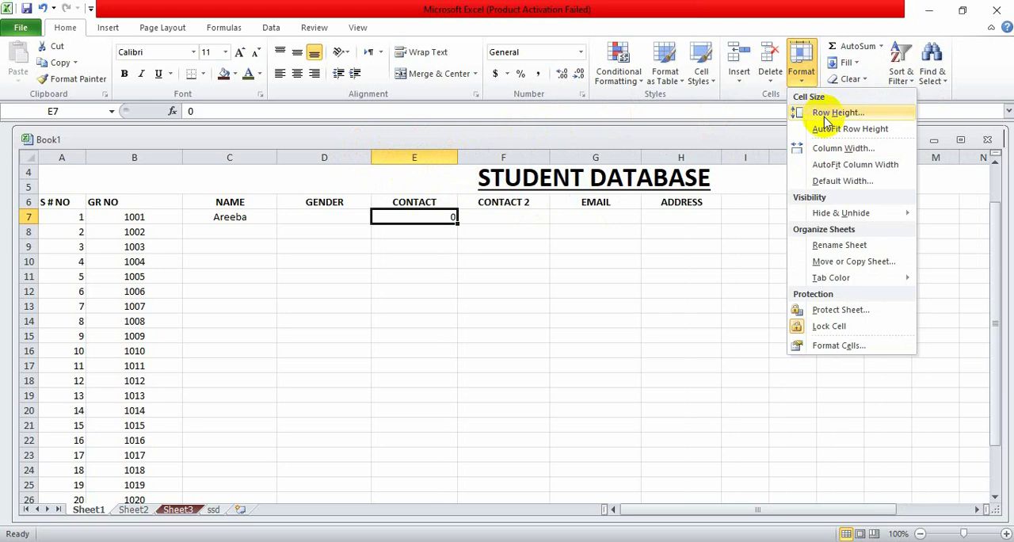
left_click(824, 115)
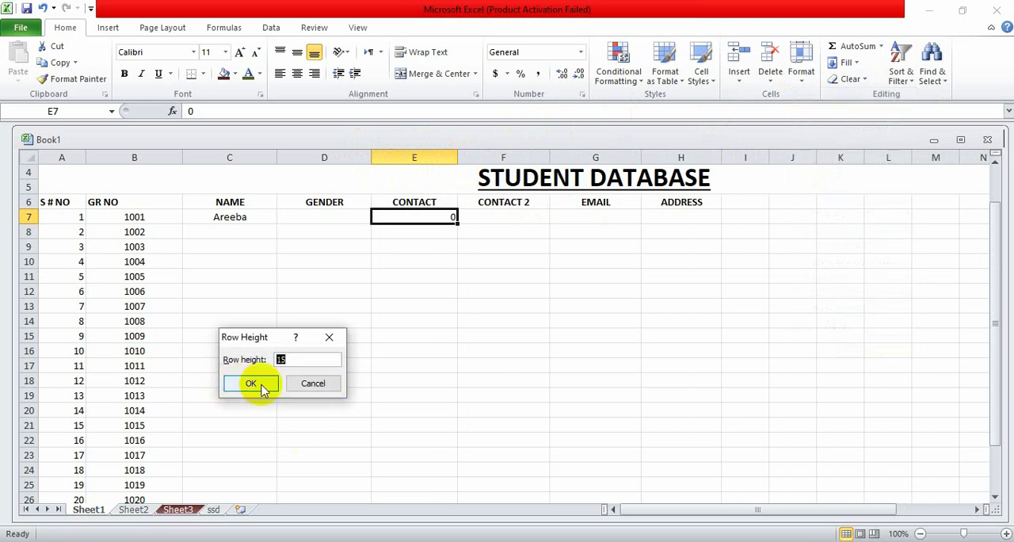
left_click(293, 382)
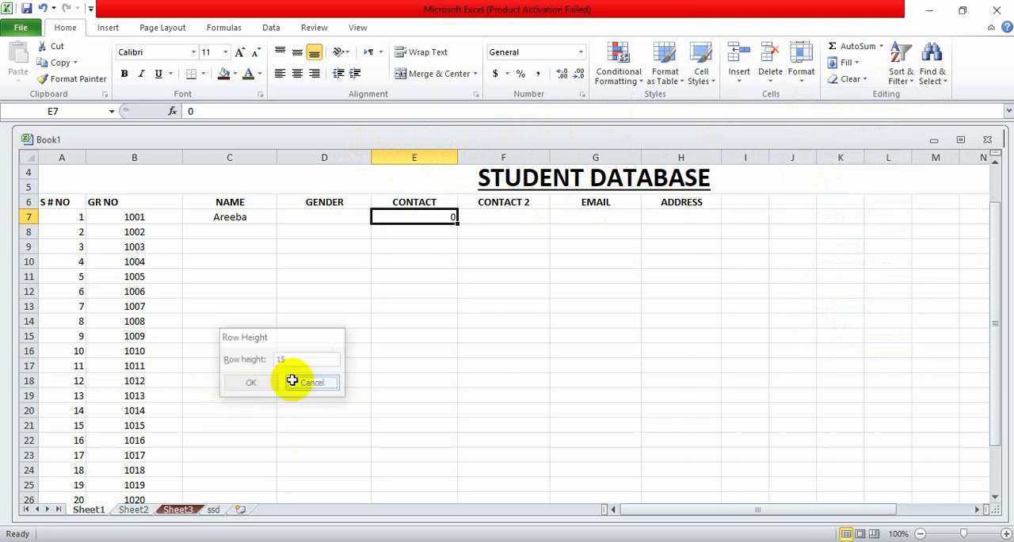
left_click(820, 79)
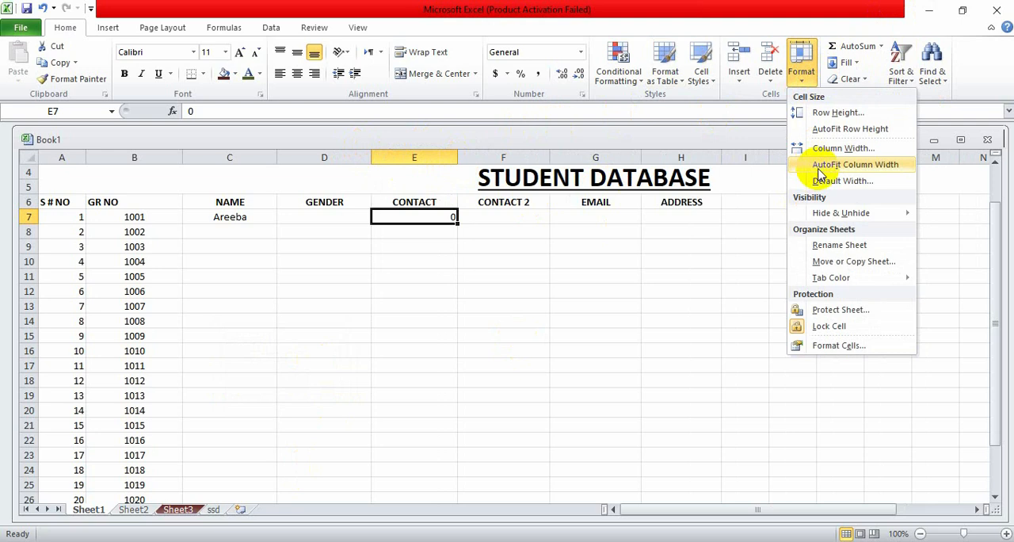
left_click(816, 182)
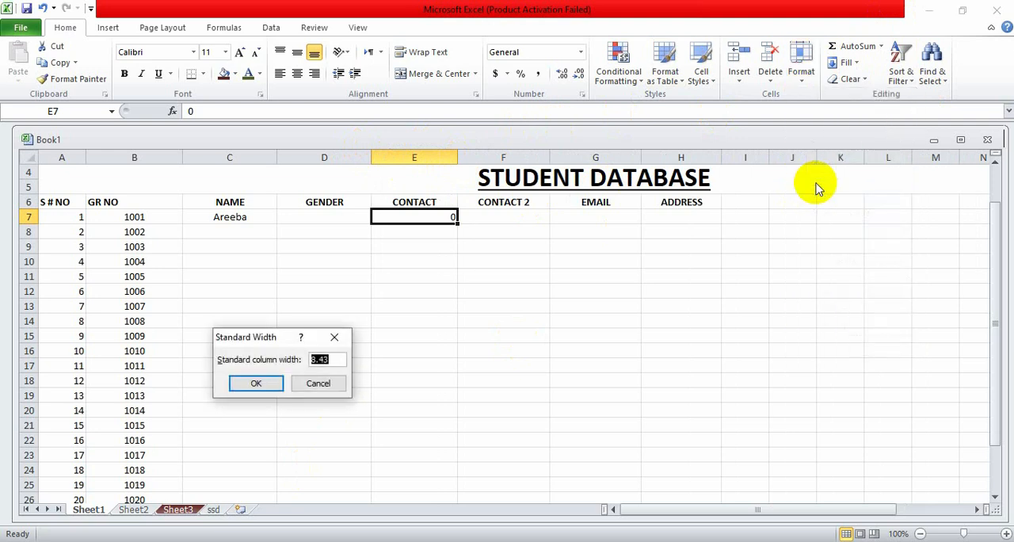
left_click(254, 385)
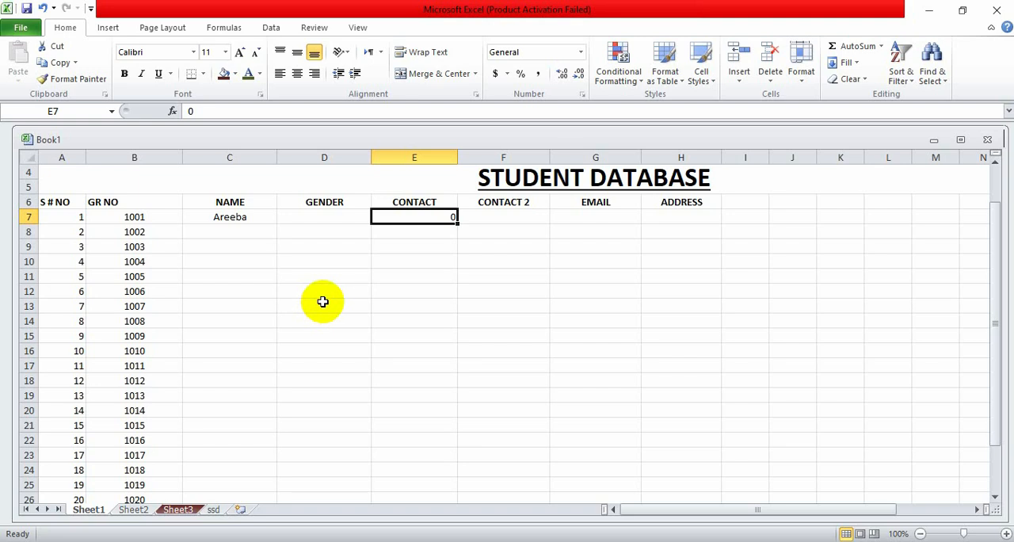
- Undo the last width change of column E and widen the column enough to show the CONTACT header
key("ctrl+z")
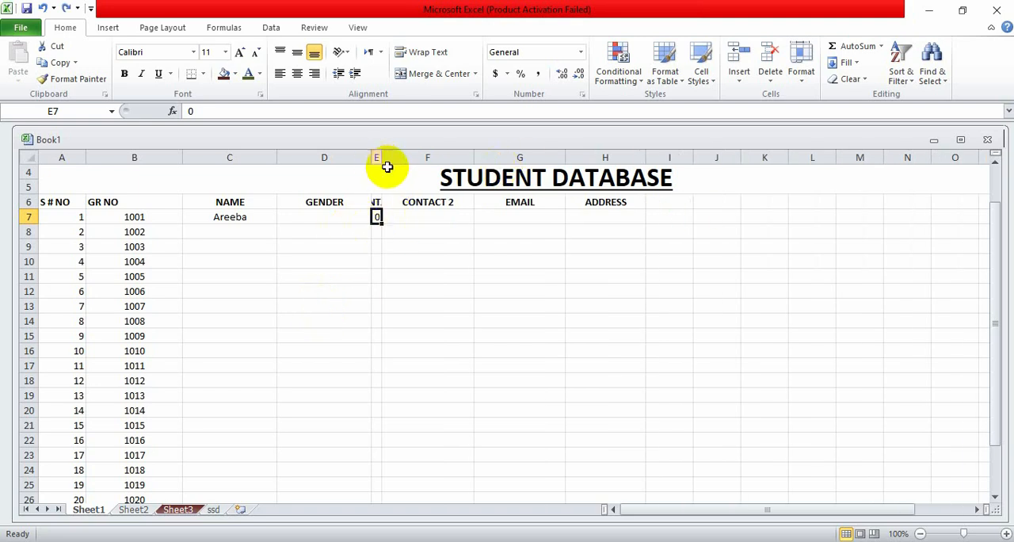
left_click_drag(381, 159, 441, 160)
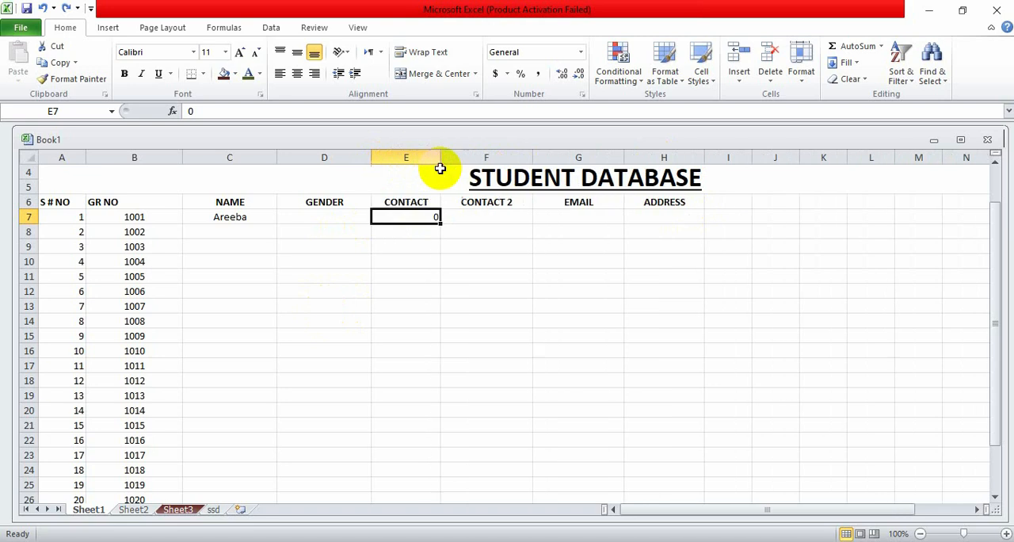
left_click(801, 57)
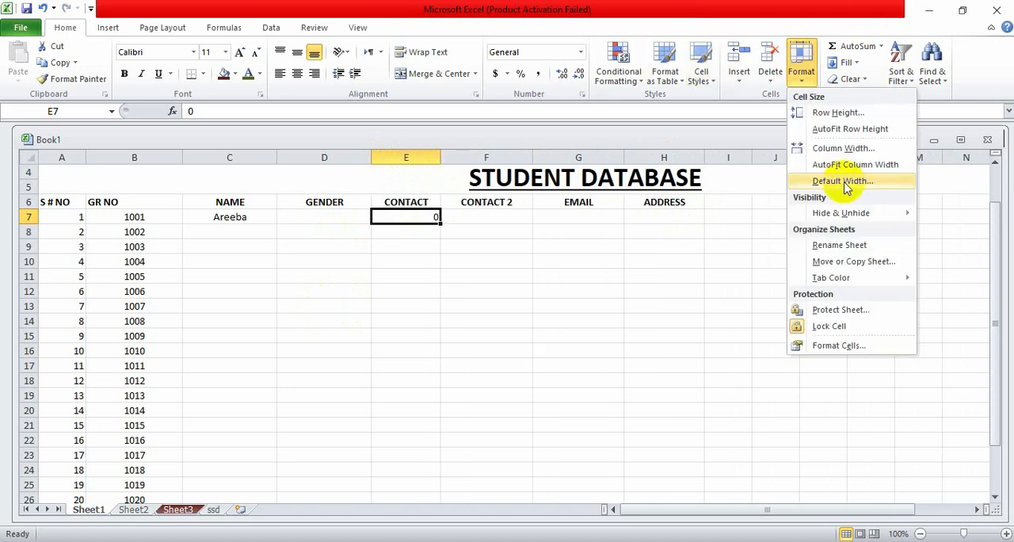
mouse_move(850, 227)
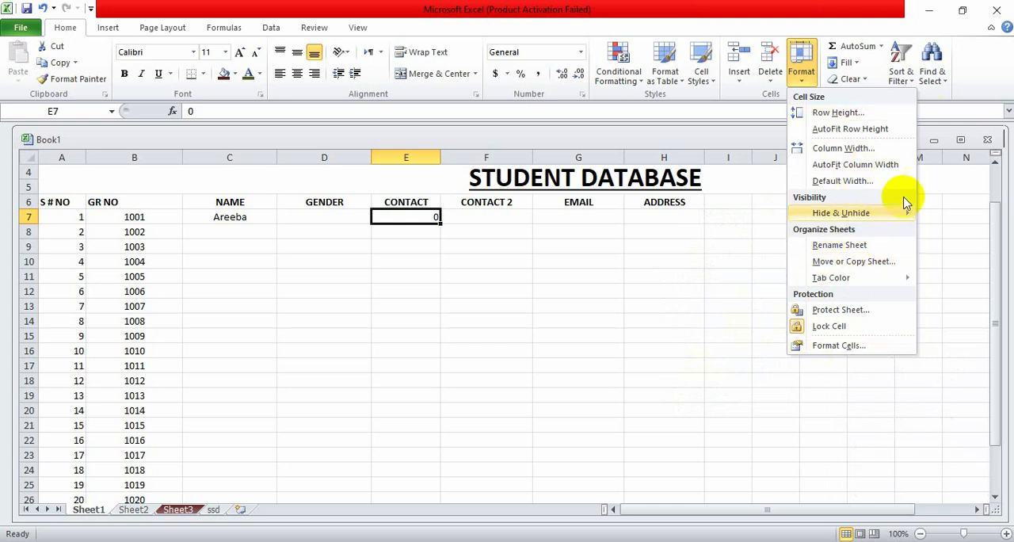
mouse_move(903, 213)
left_click(951, 233)
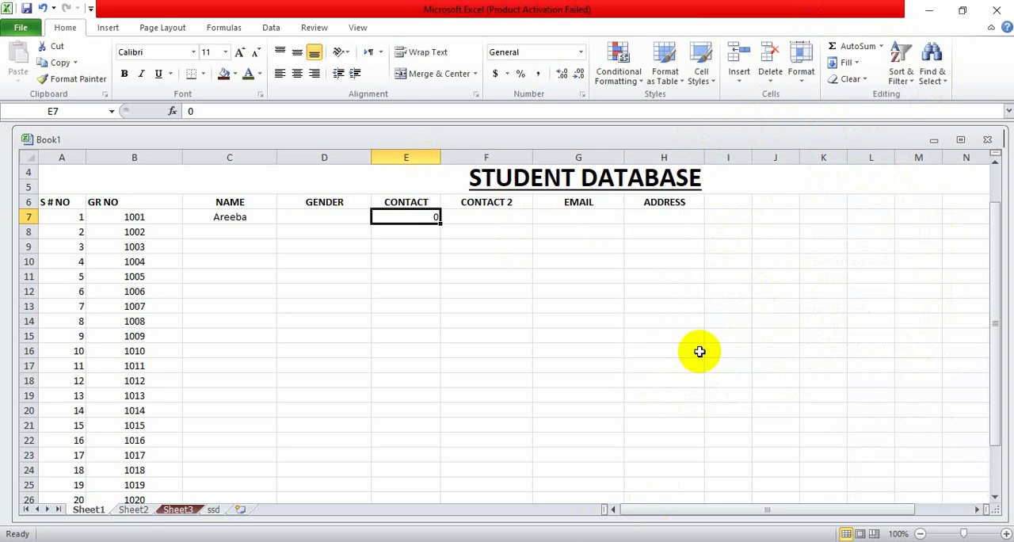
- Try bold, italic and underline formatting on the value in E7
left_click(125, 80)
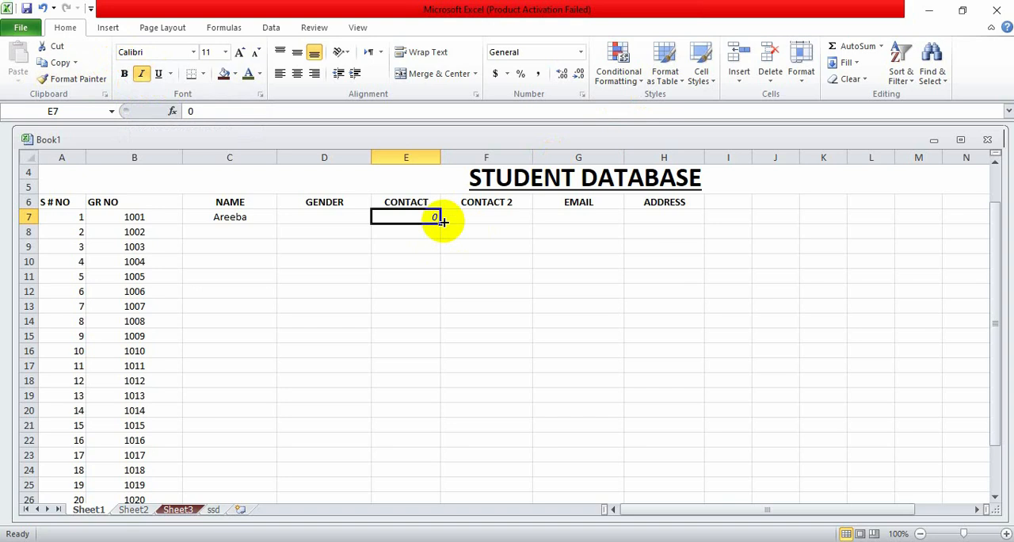
left_click(146, 74)
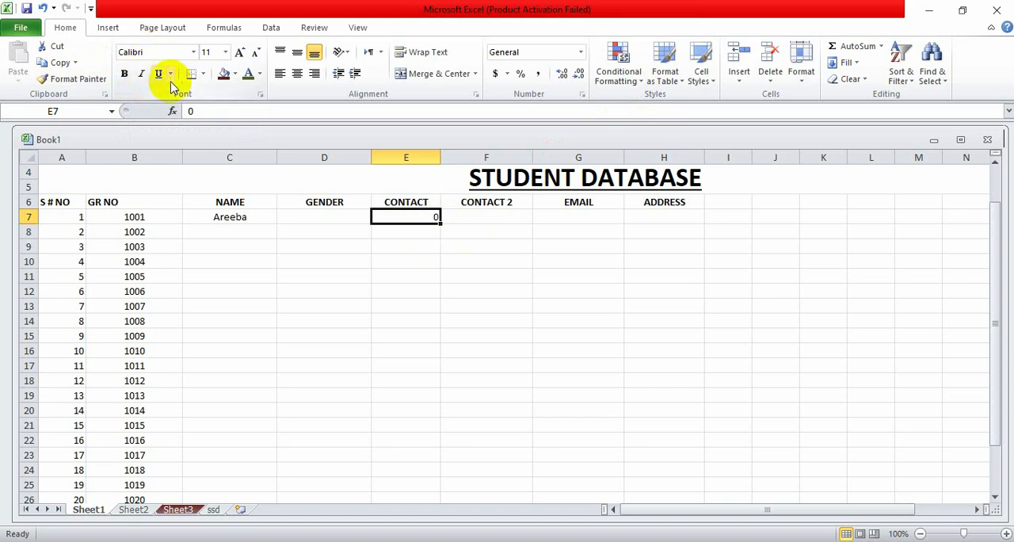
left_click(159, 78)
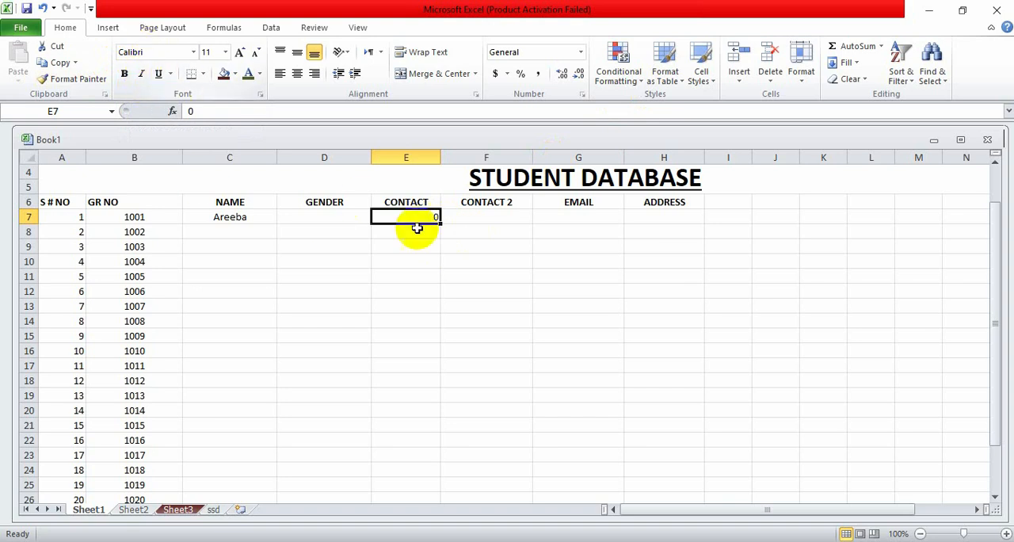
left_click(194, 53)
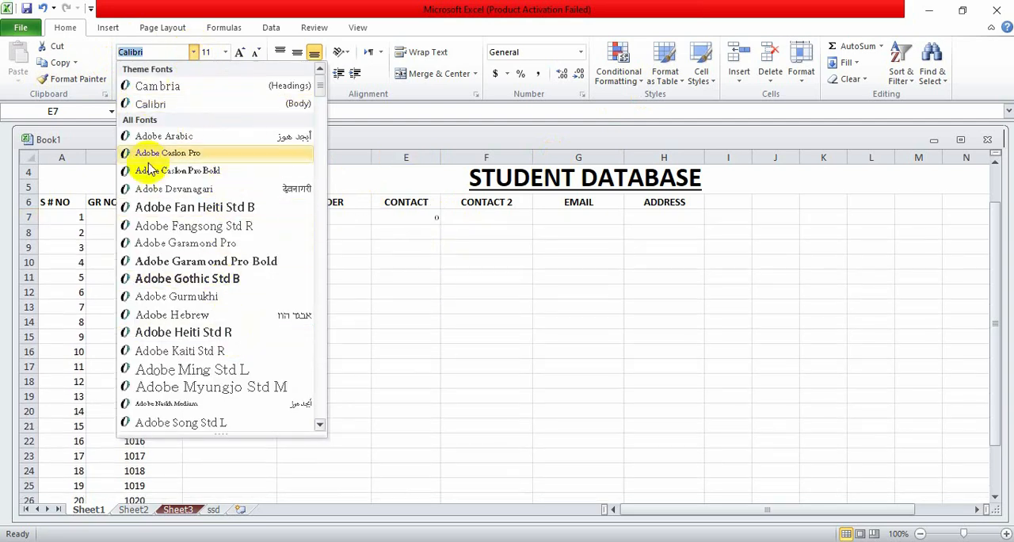
left_click(357, 171)
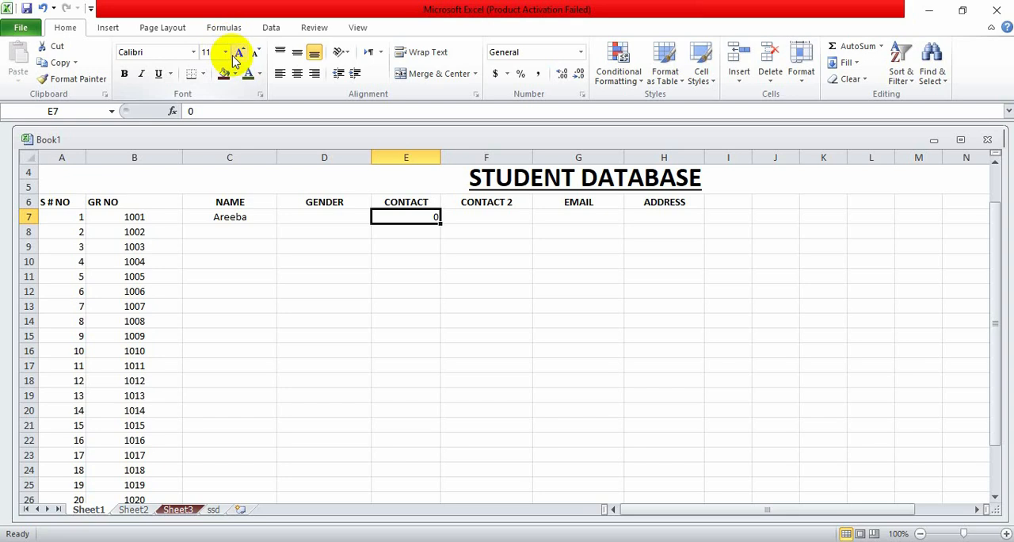
left_click(225, 51)
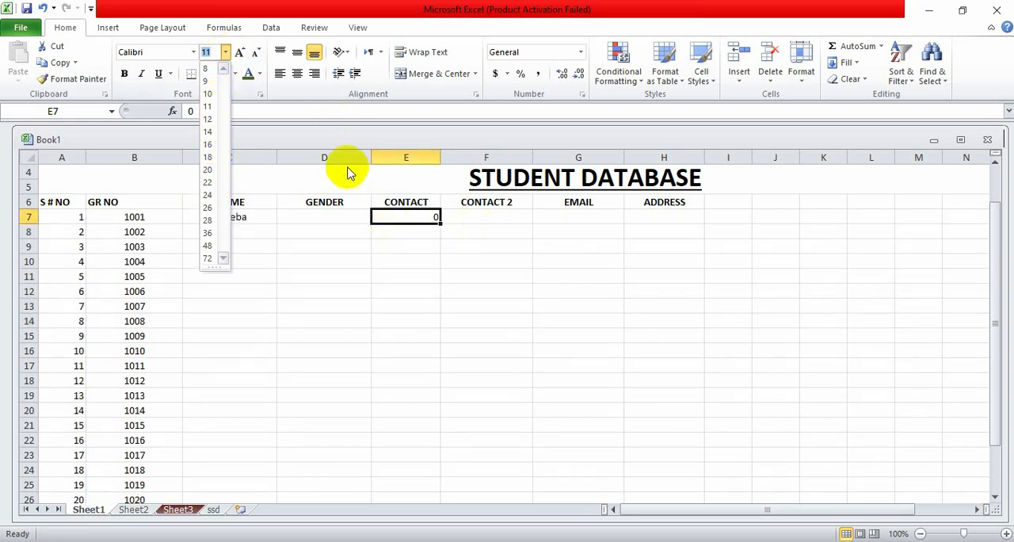
left_click(300, 166)
- Try the vertical and horizontal alignment options on E7, finishing with the value aligned left
left_click(279, 52)
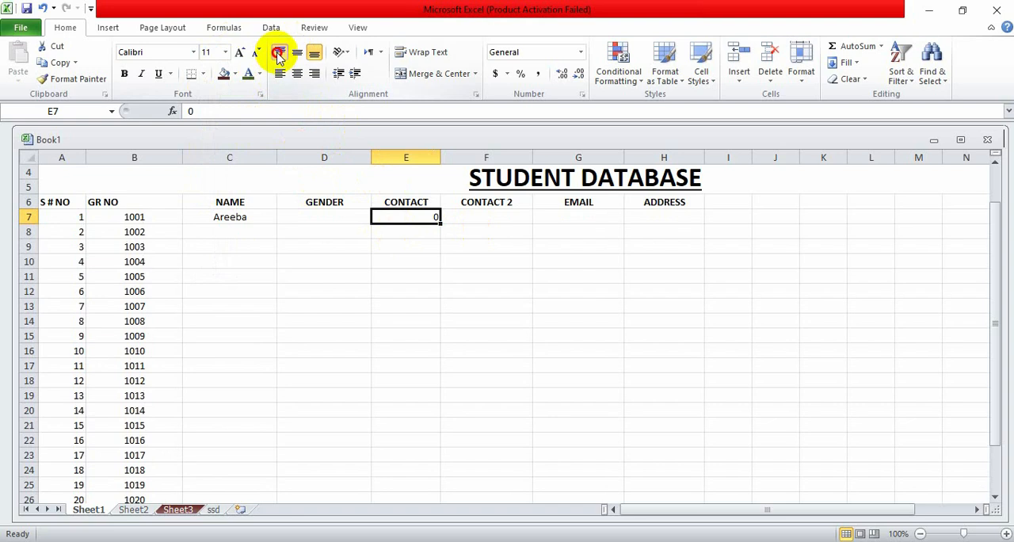
left_click(320, 56)
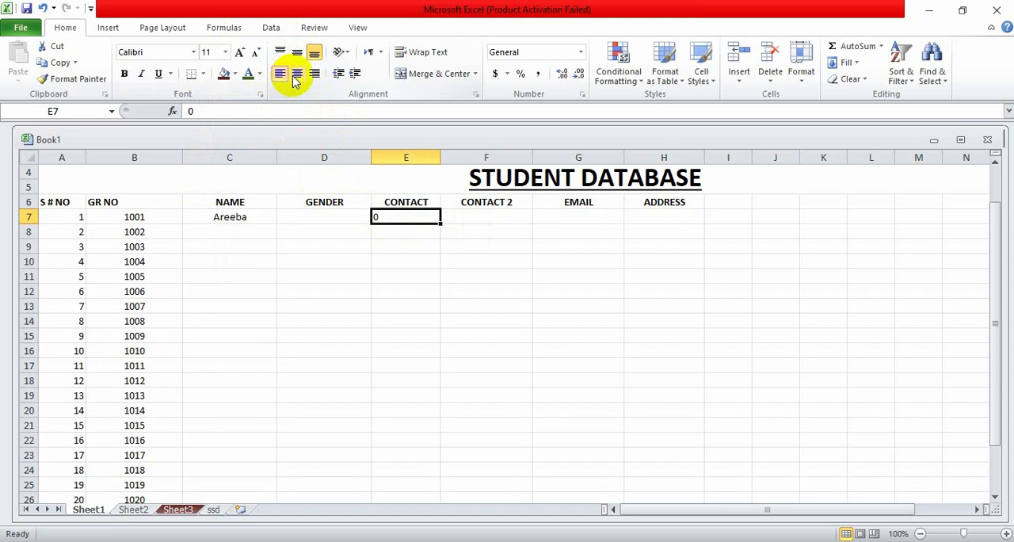
left_click(297, 75)
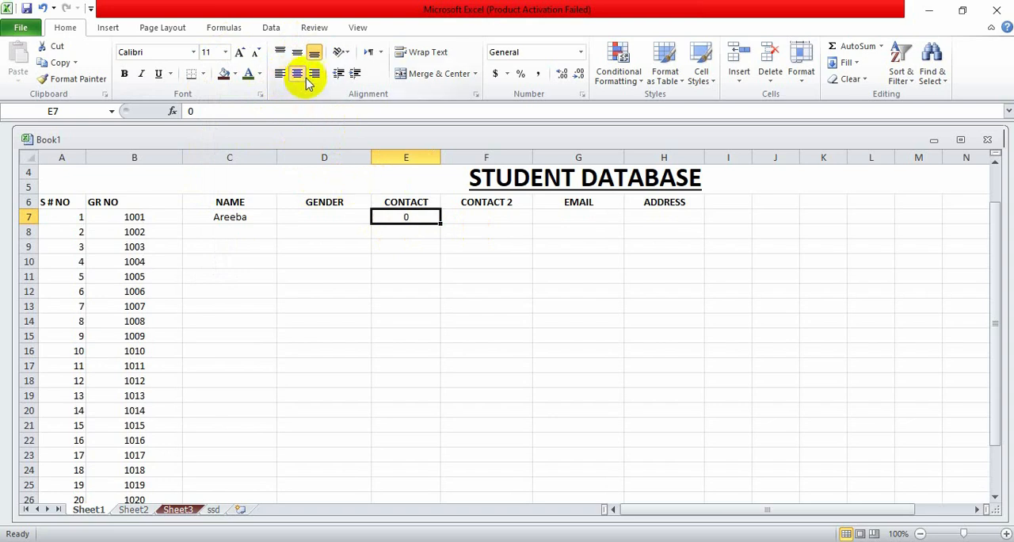
left_click(315, 73)
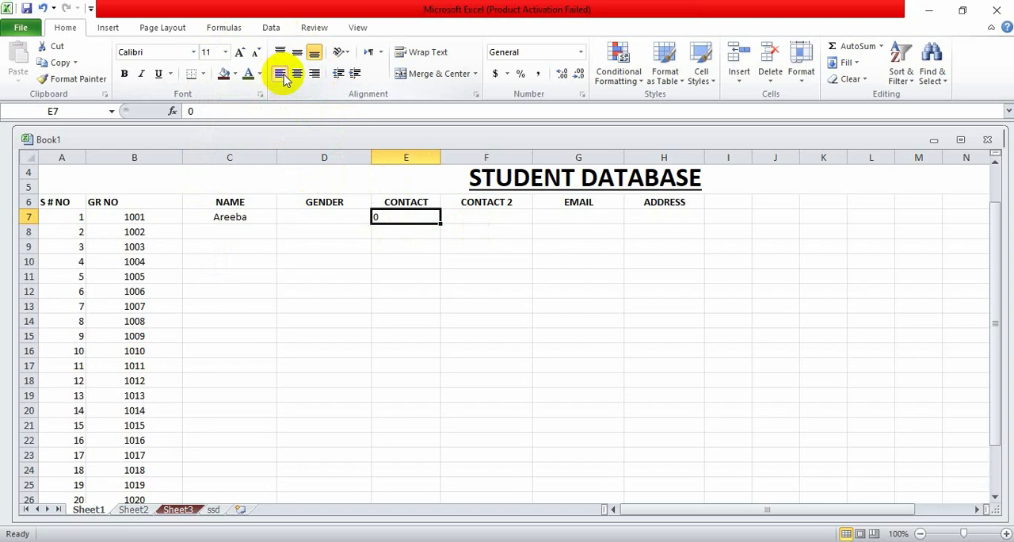
- Align the value in cell E7 to the right
left_click(317, 74)
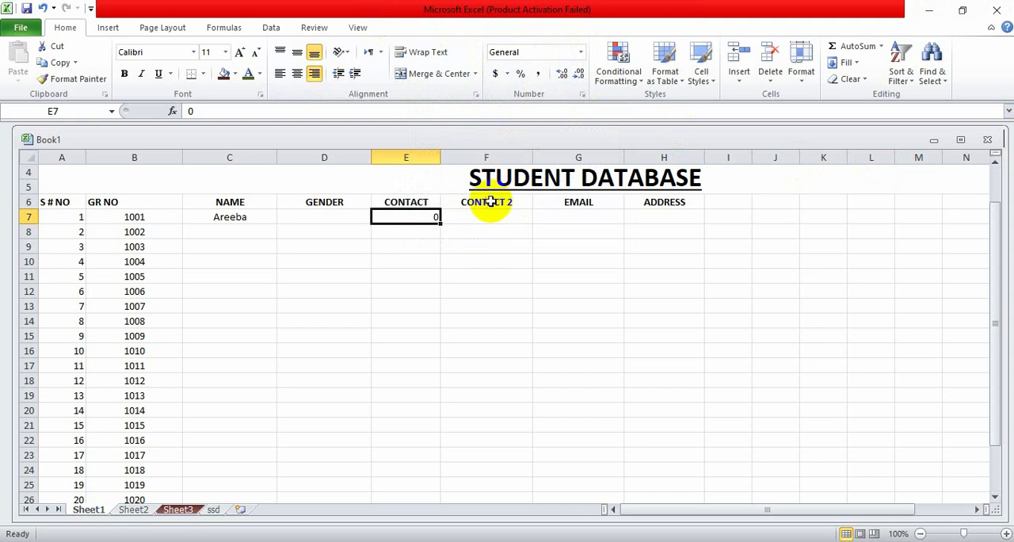
- Try Merge & Center on the empty range D11:F12 and undo the merge
left_click(402, 174)
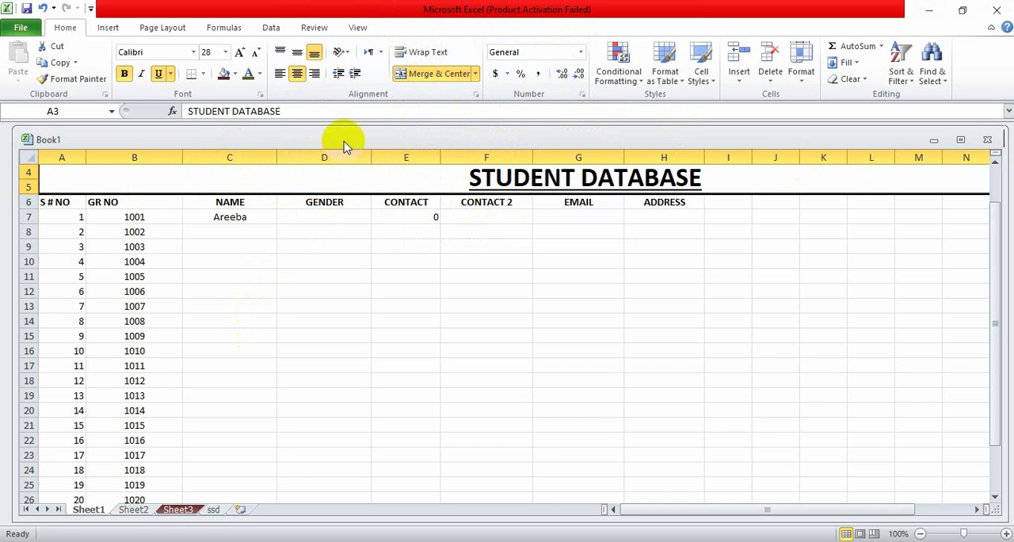
left_click_drag(336, 276, 471, 296)
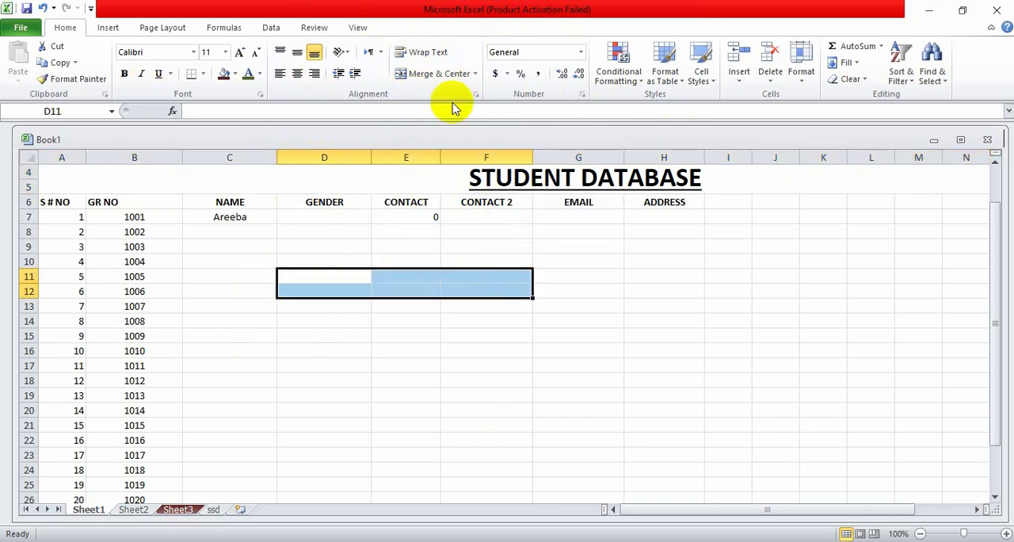
left_click(454, 74)
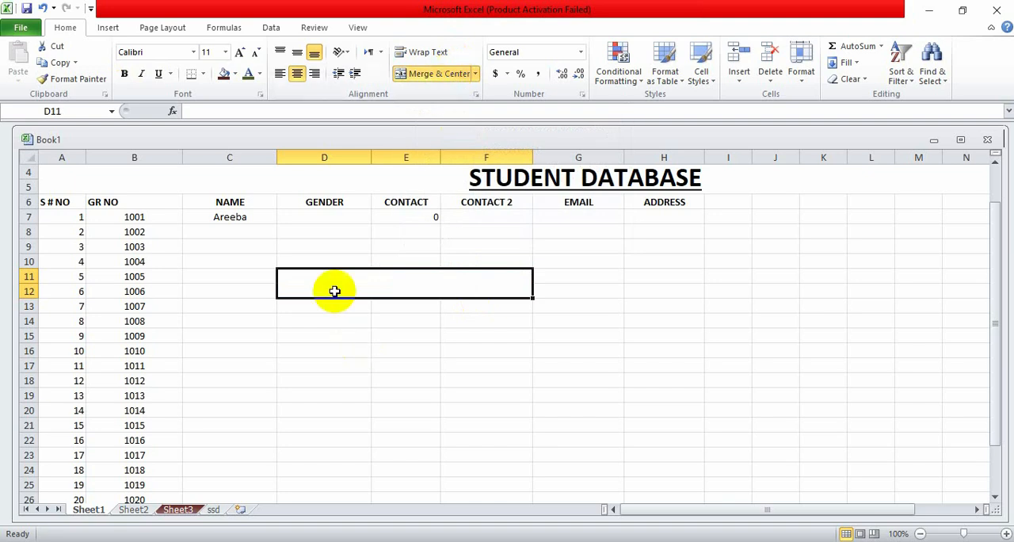
key("ctrl+z")
- Examine the list of number formats available for cell E9 without applying one
left_click(403, 246)
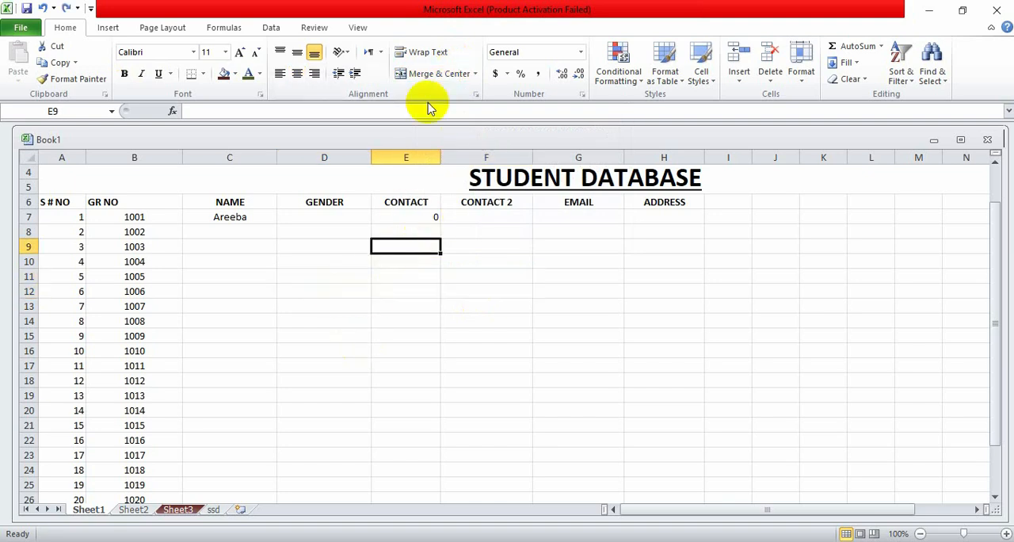
left_click(581, 53)
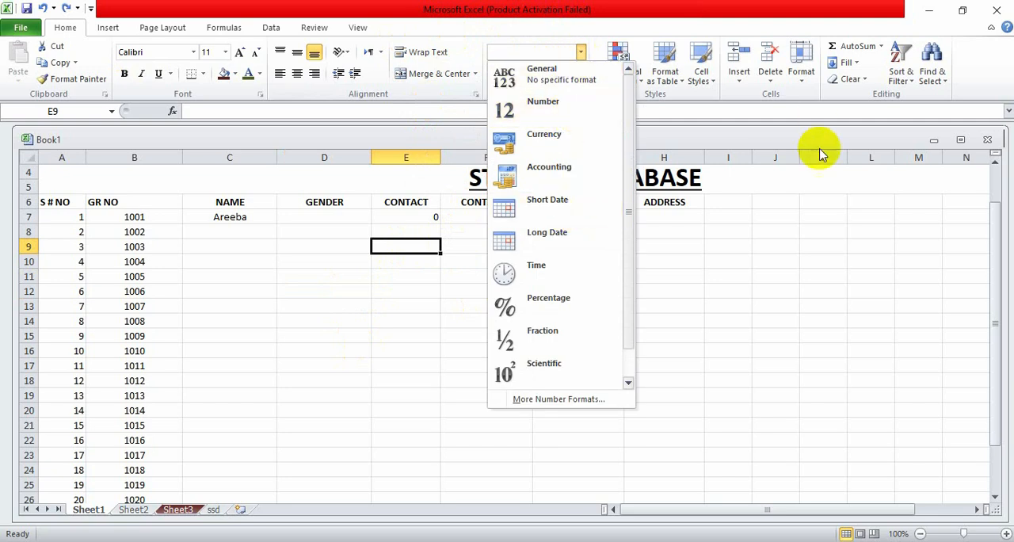
left_click(837, 208)
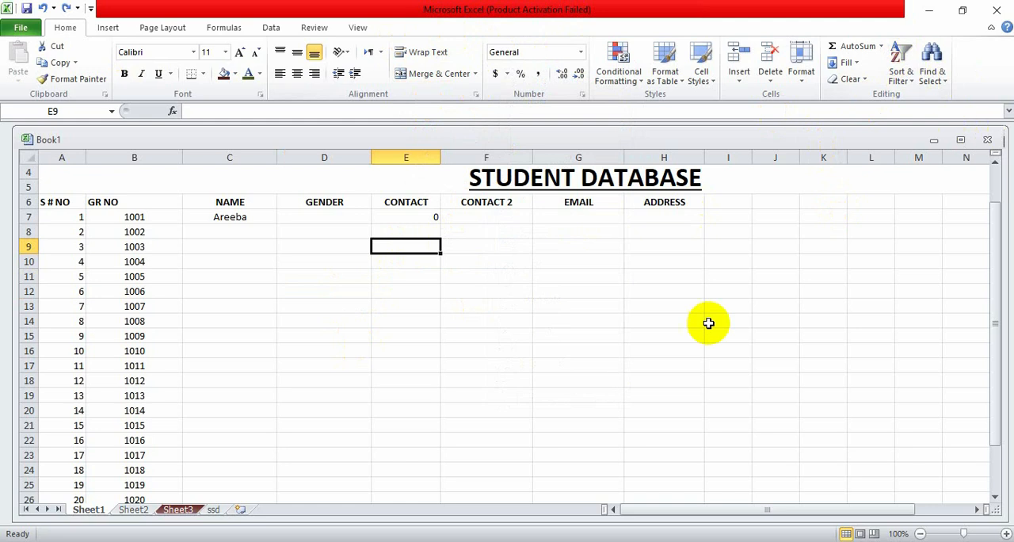